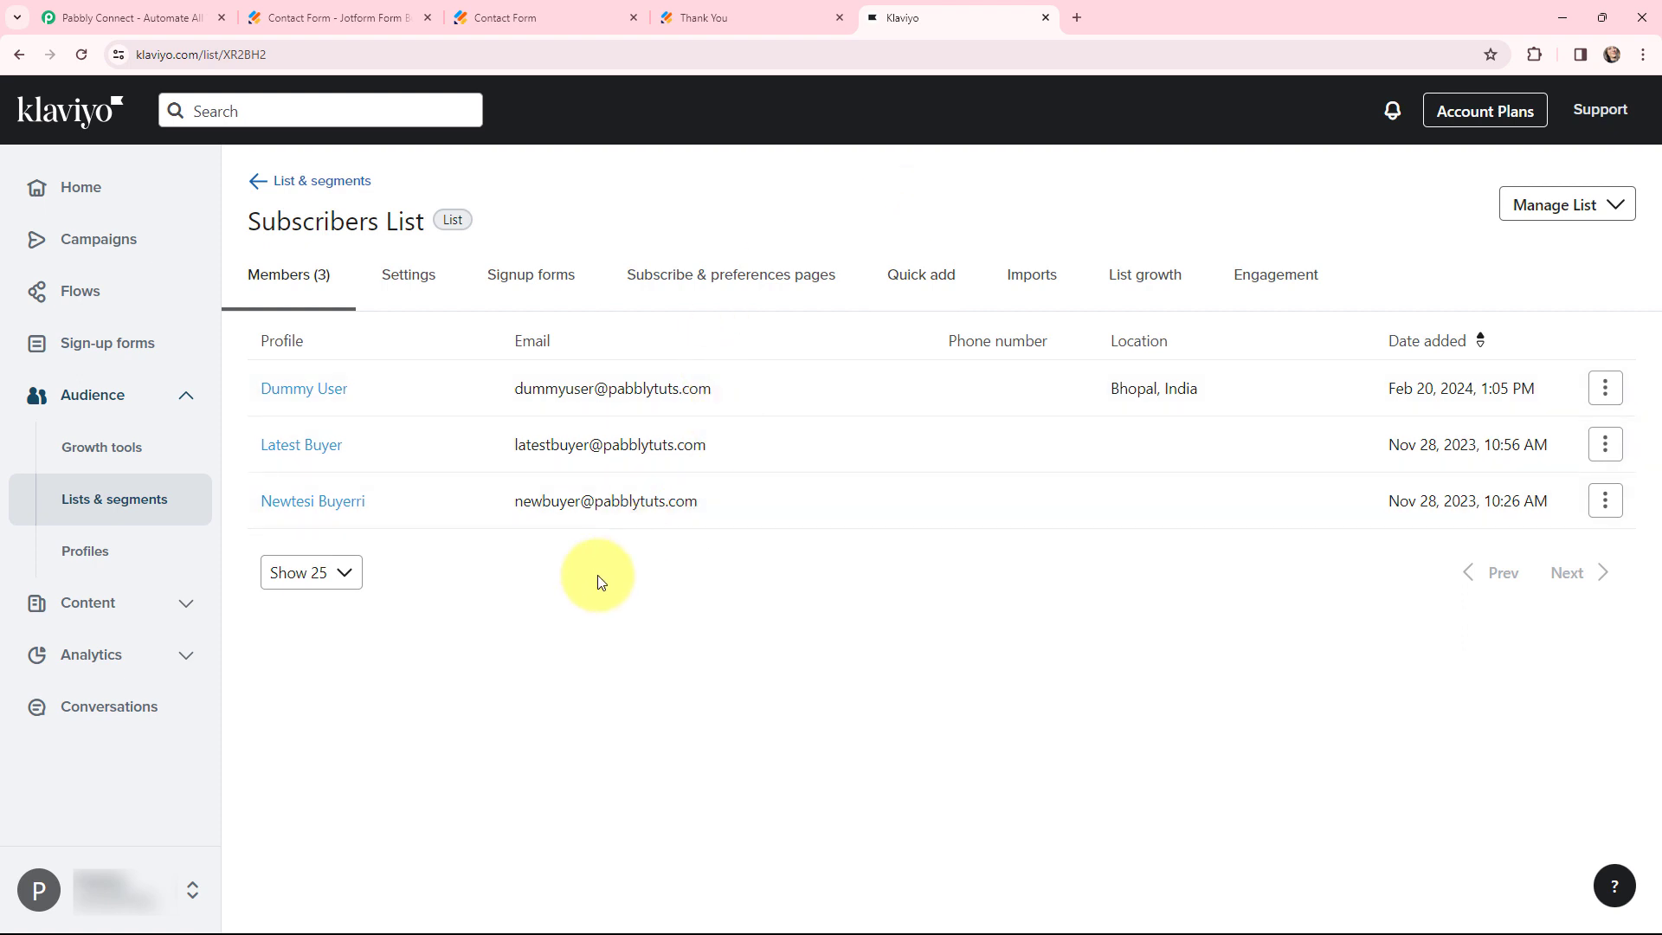
Step: Switch to the Pabbly site, sign in to the account and open Pabbly Connect
left_click(497, 17)
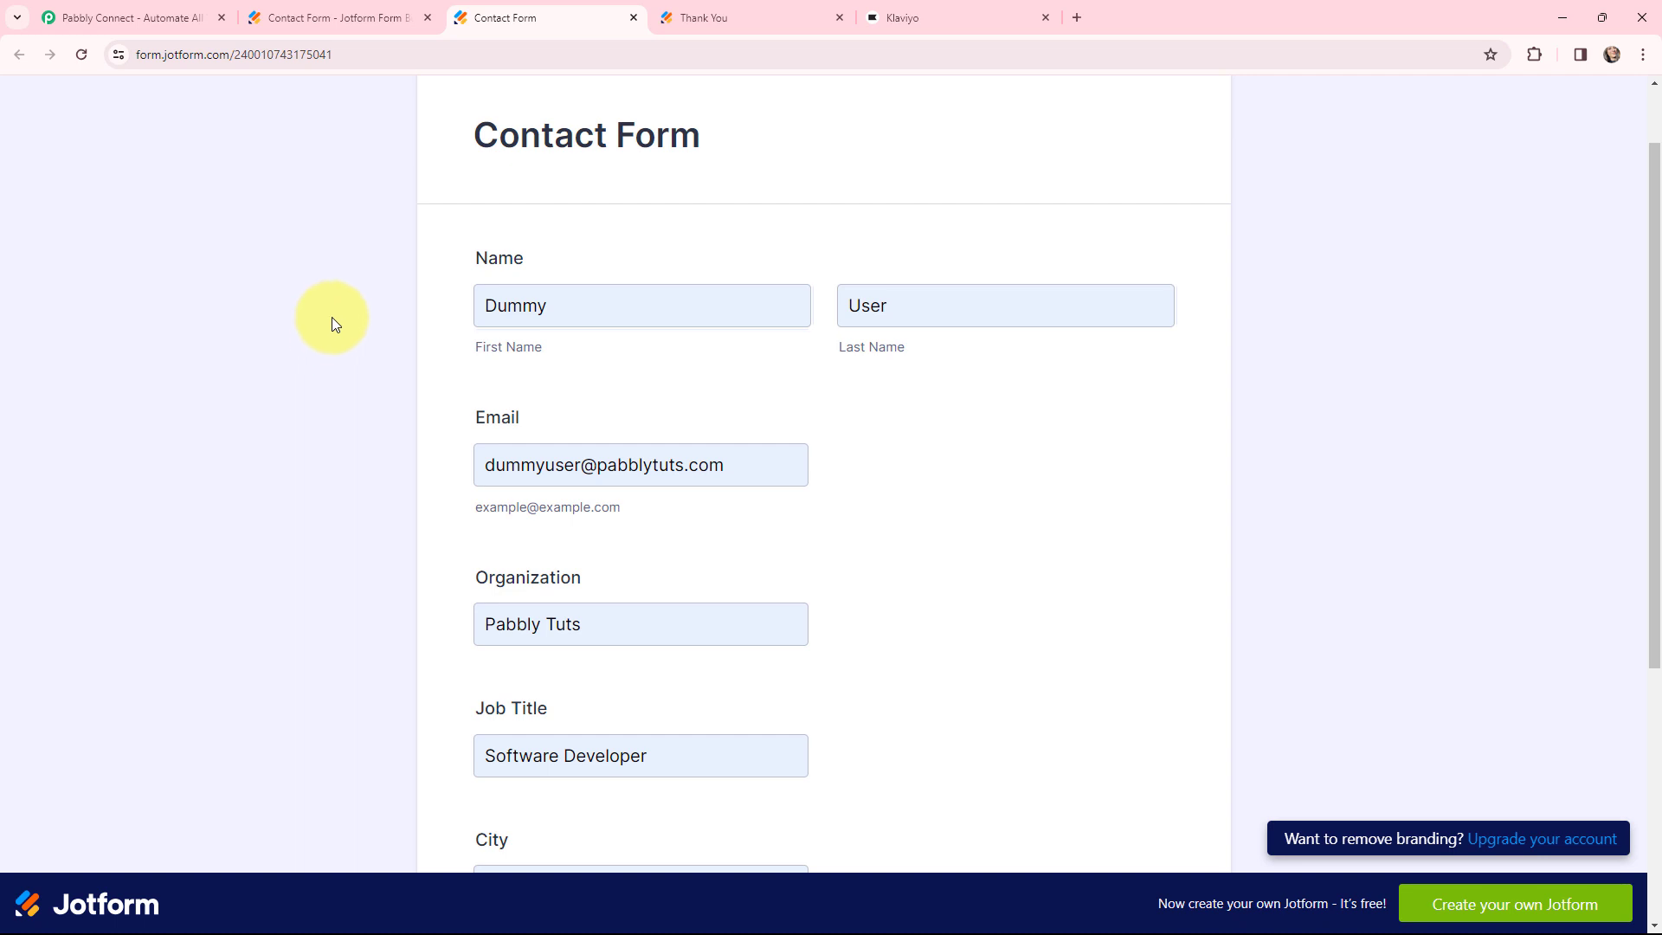
left_click(134, 16)
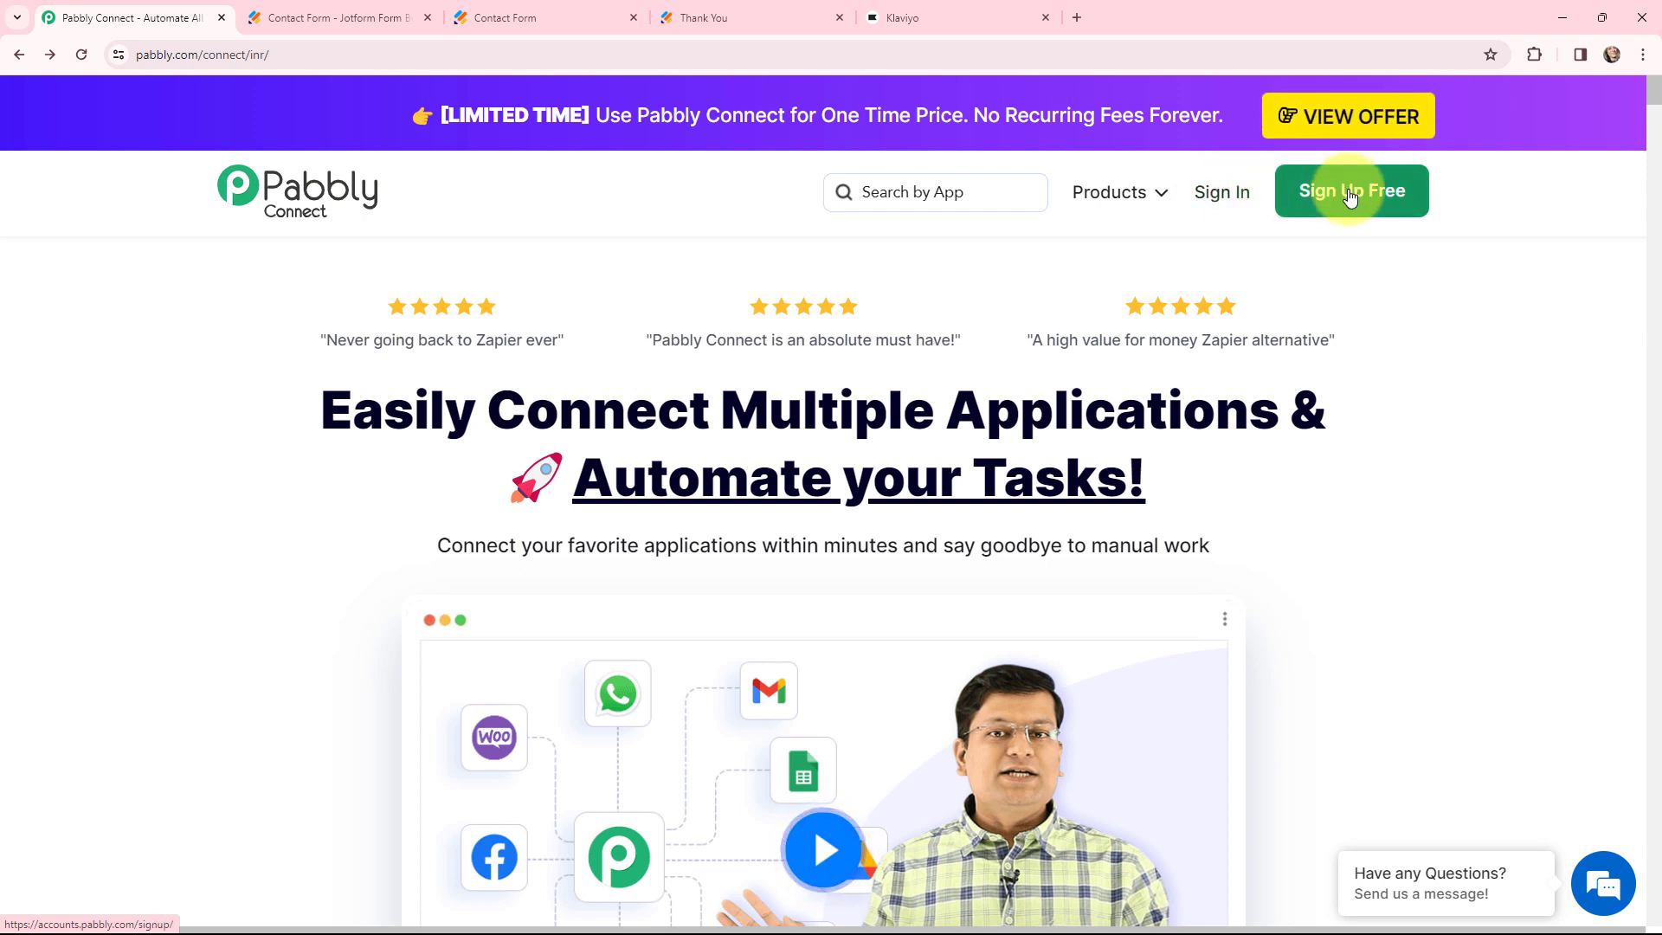
left_click(1211, 198)
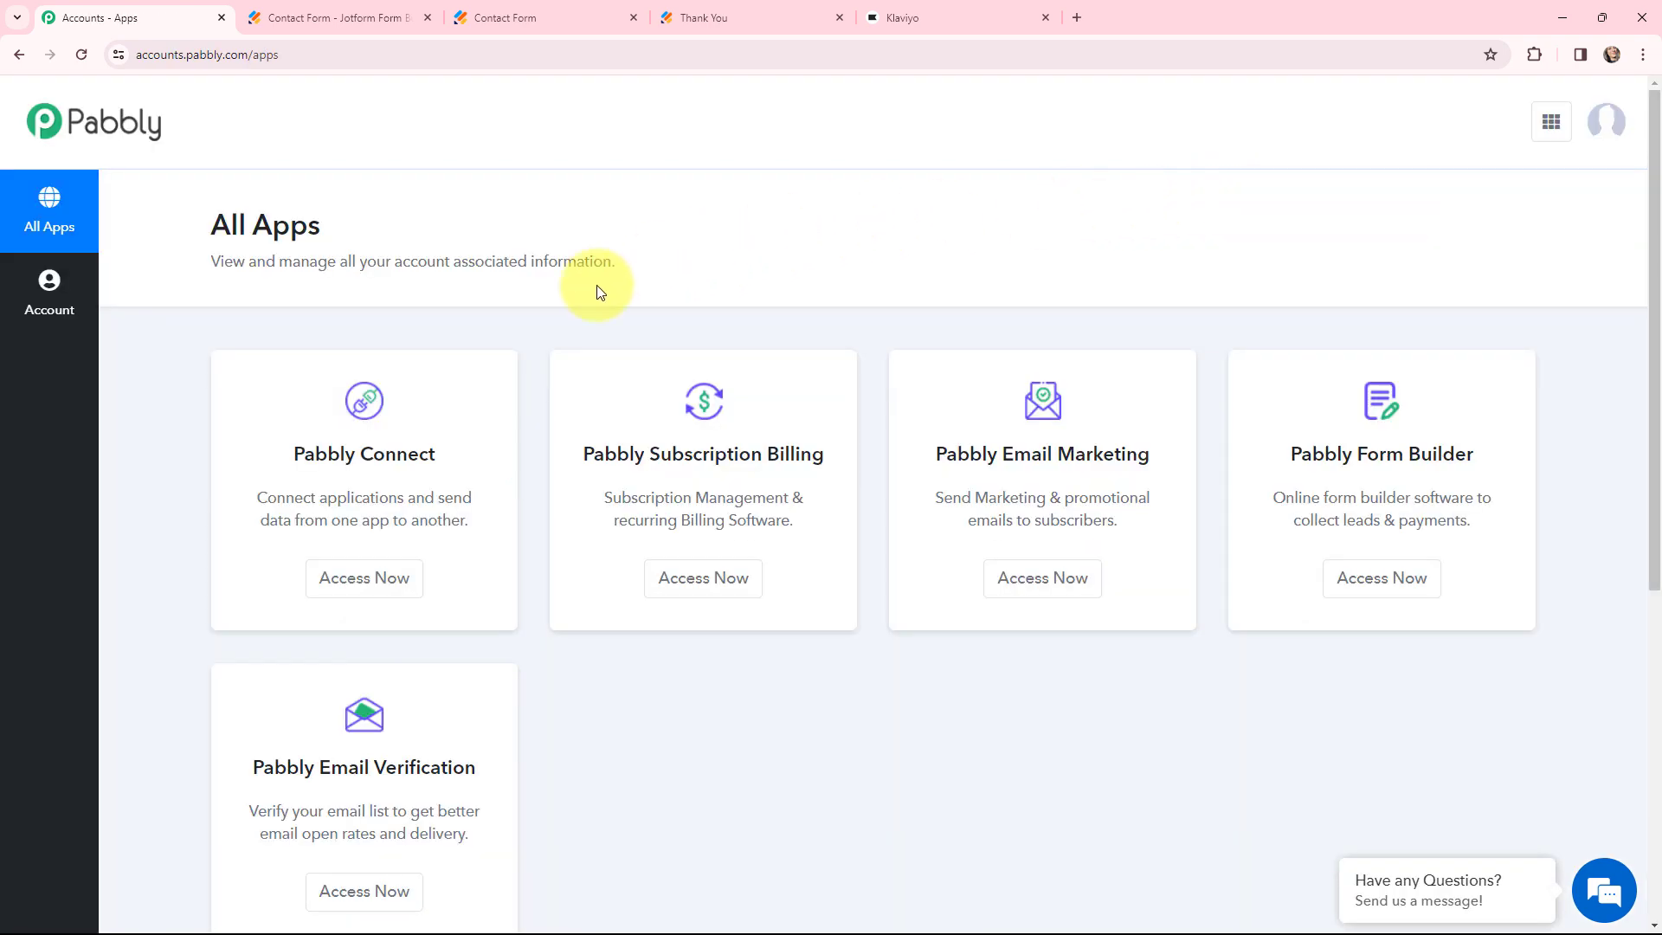
left_click(369, 586)
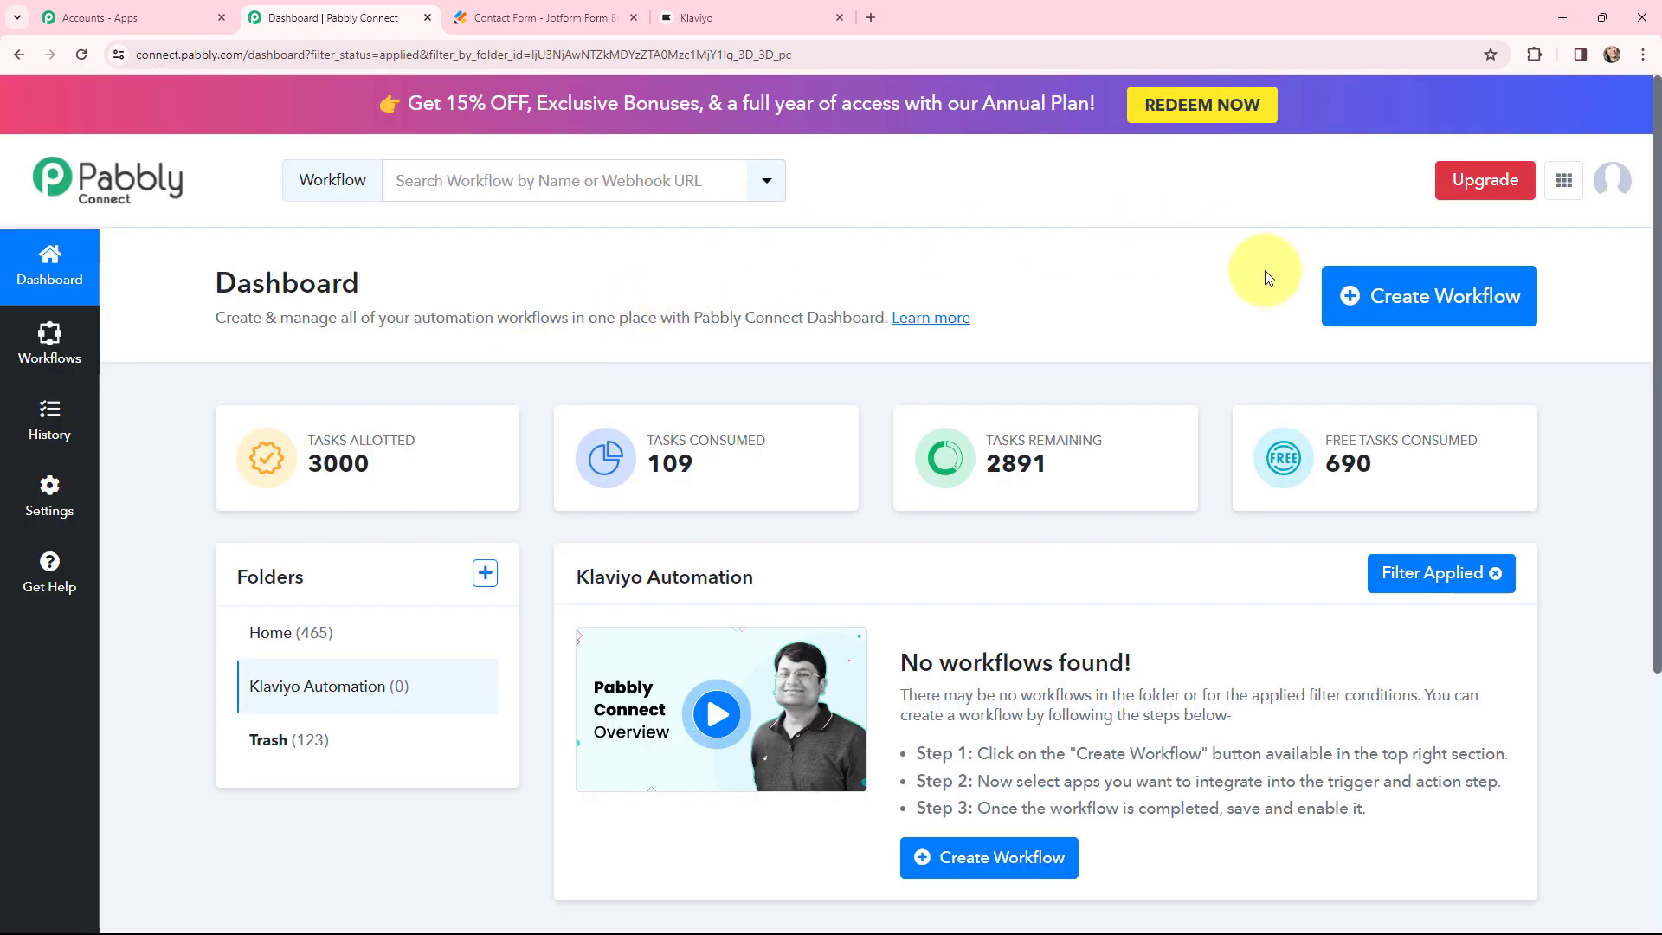
Step: Create a workflow named "Create Klaviyo Subscriber from Webhook Response" in the Klaviyo Automation folder
left_click(1403, 302)
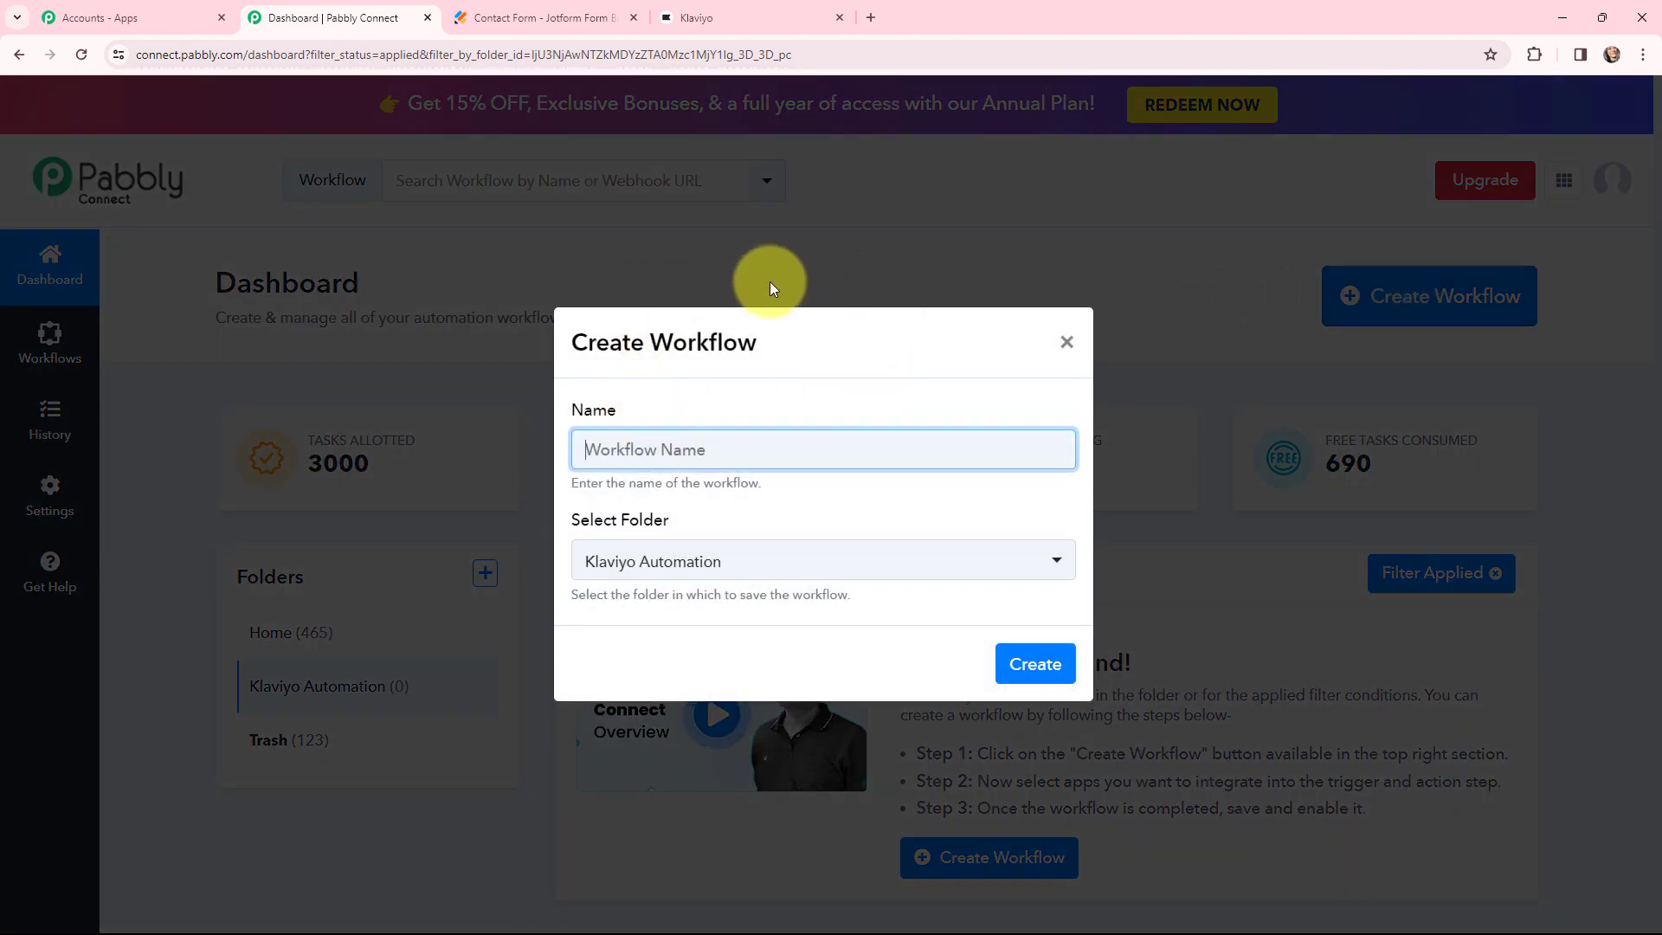
type("Create Klaviyo Subscriber from Webhook Response")
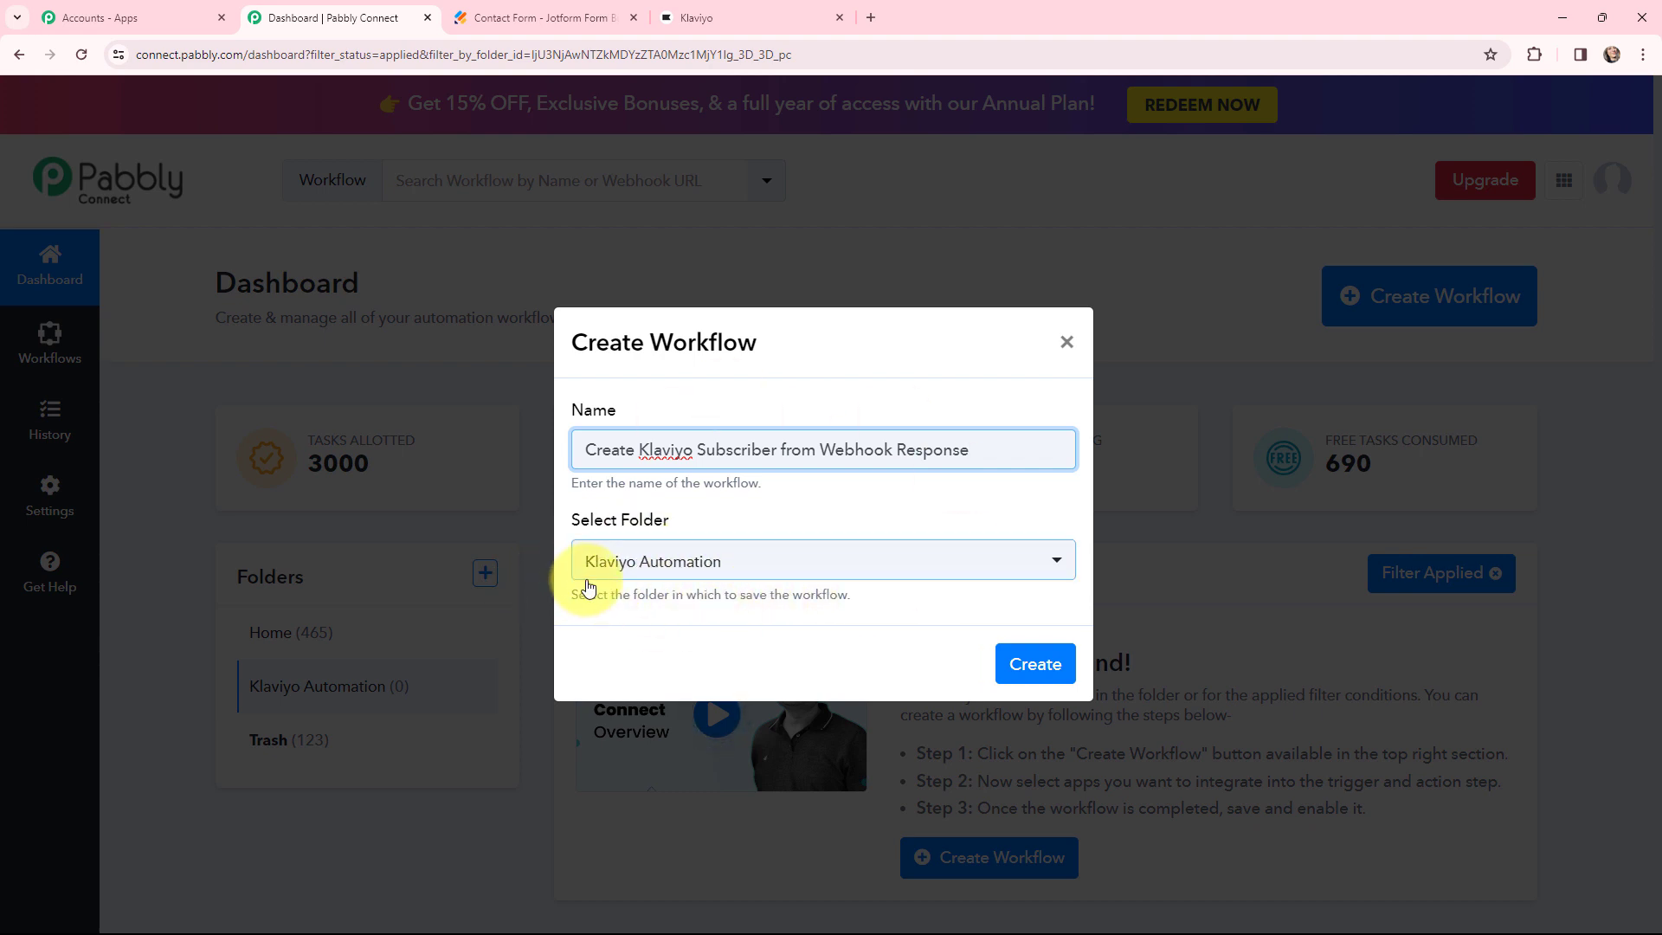
left_click(1016, 661)
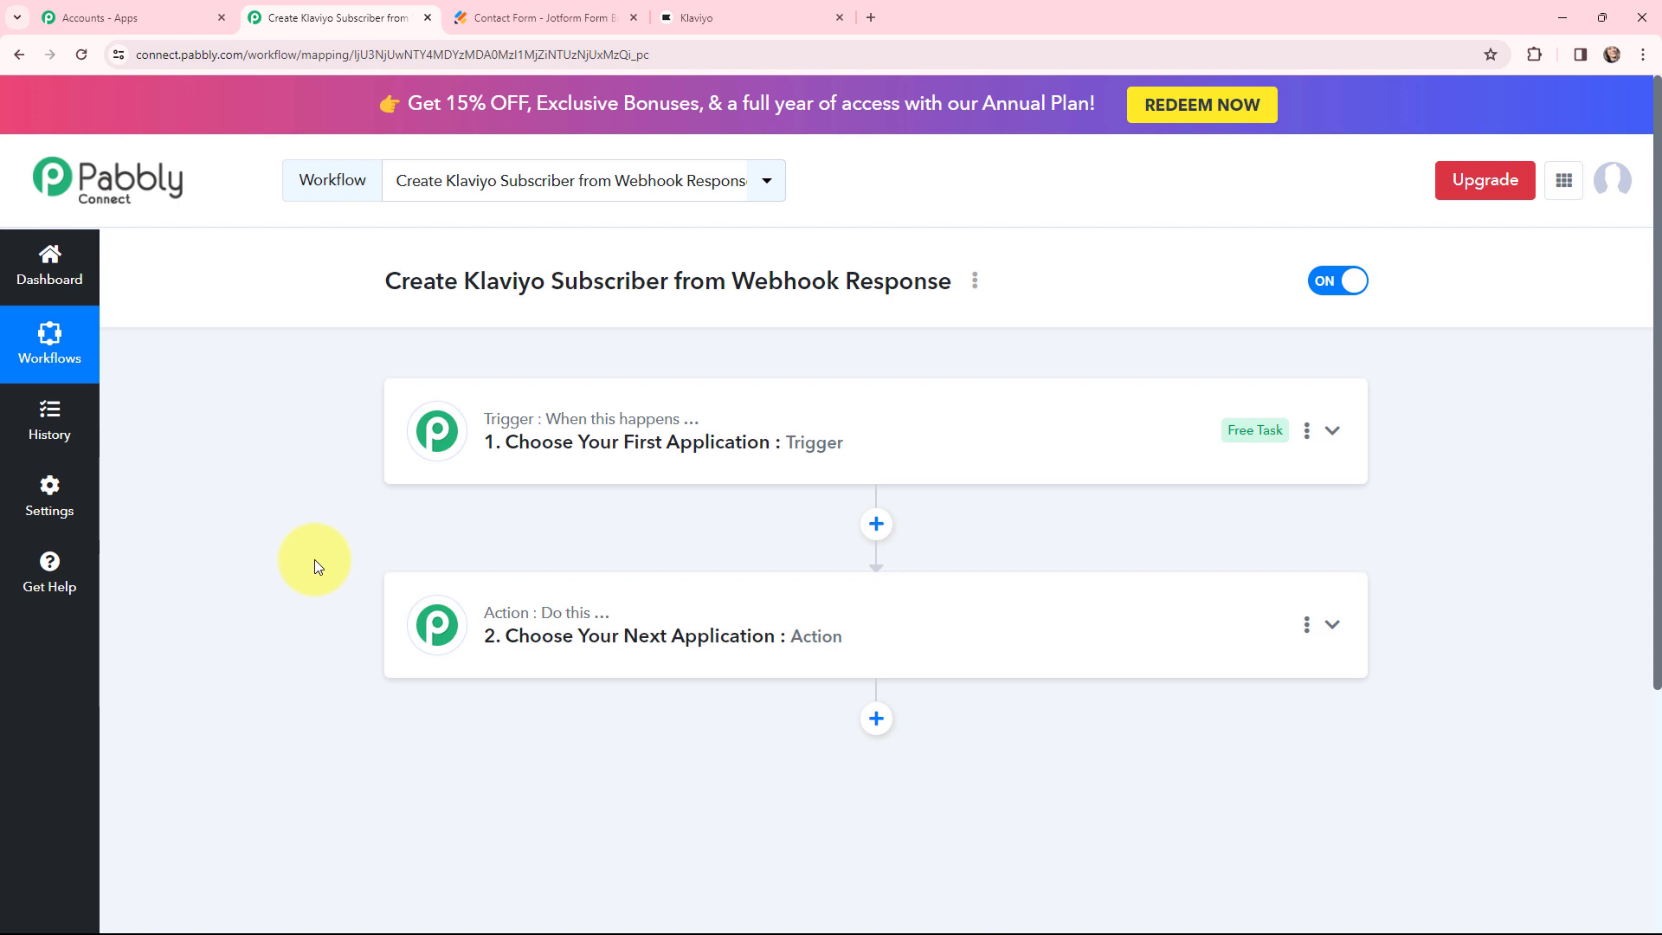
Step: Set the workflow's trigger application to Webhook and collapse the trigger step
left_click(418, 430)
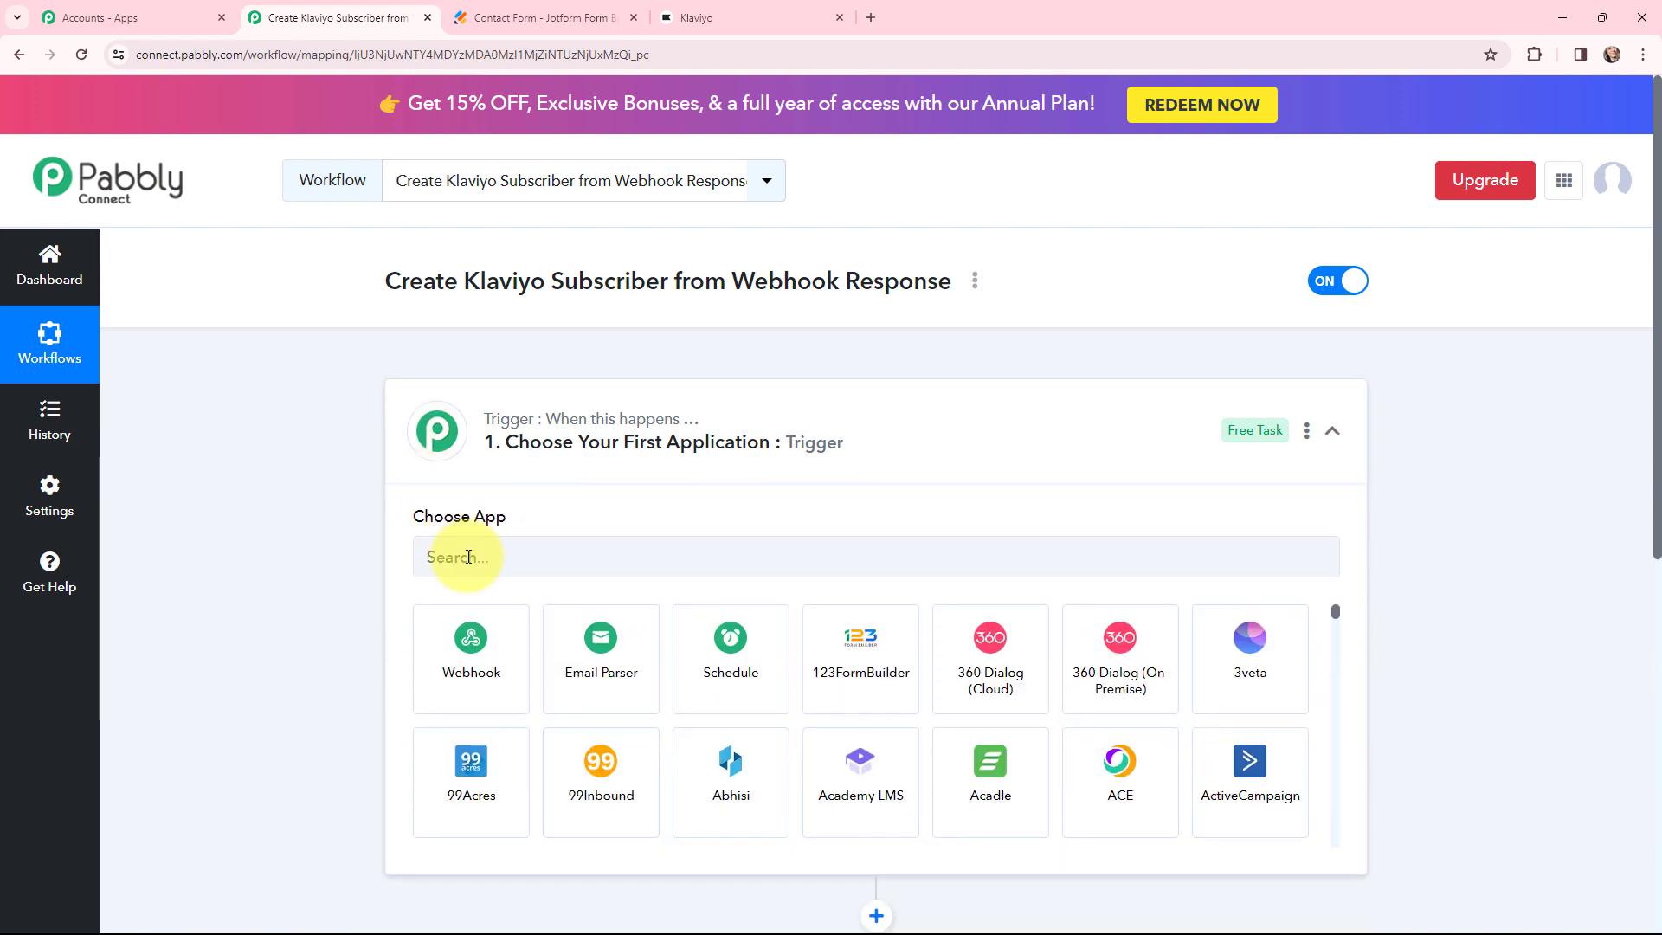
left_click(467, 556)
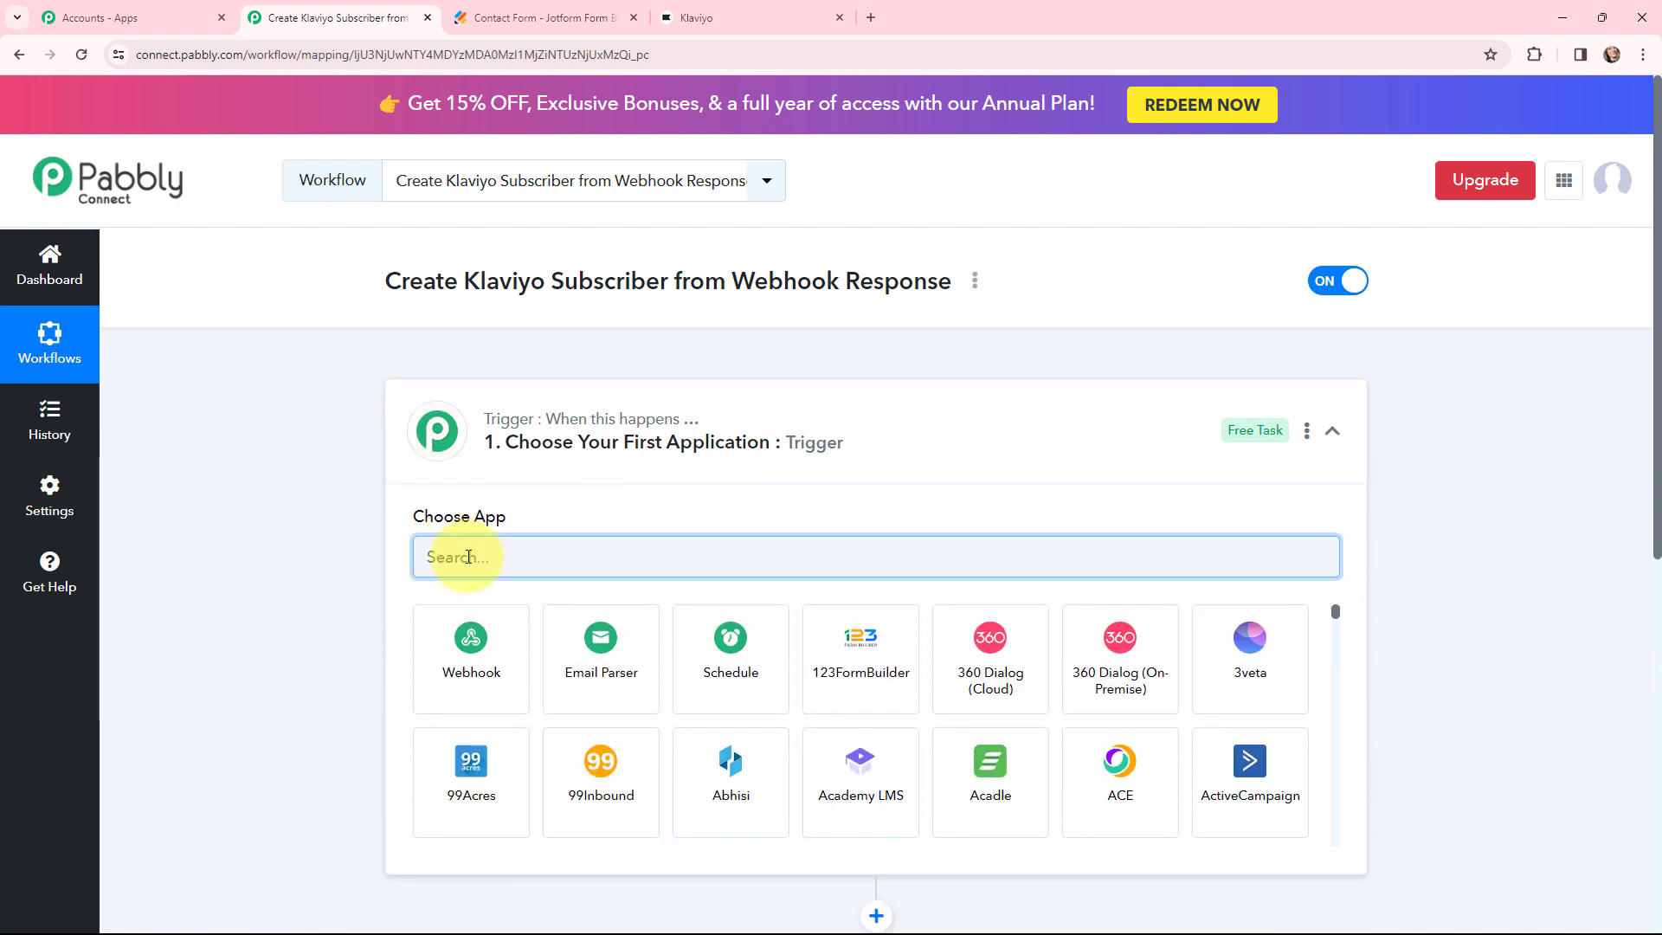
left_click(453, 641)
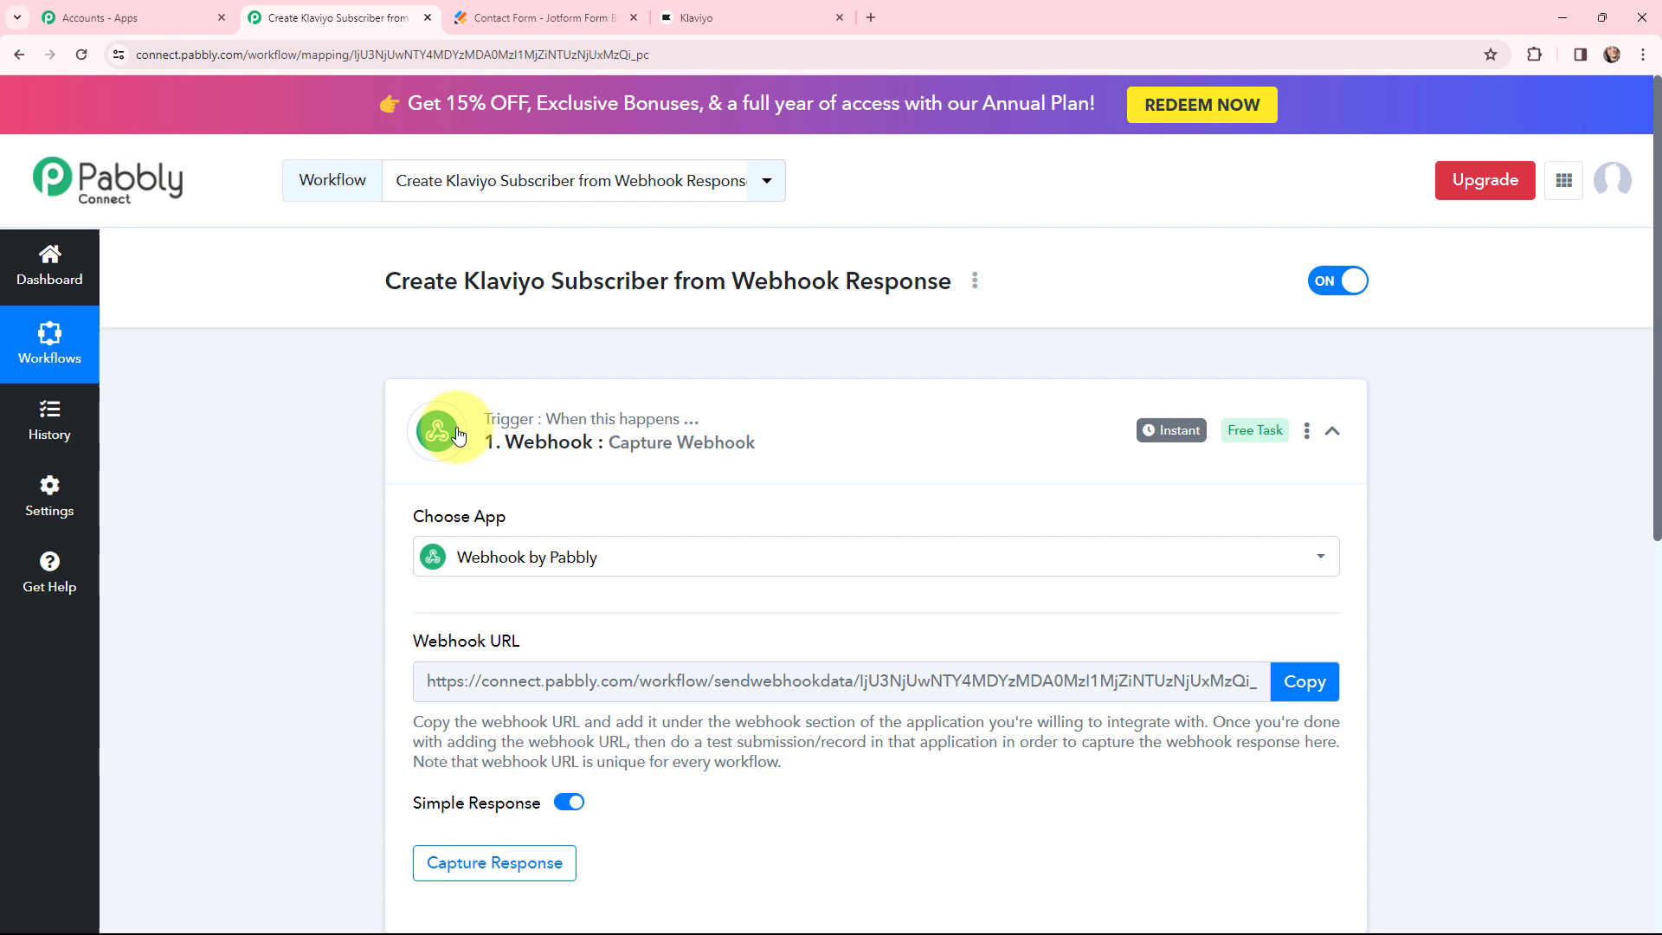
left_click(455, 433)
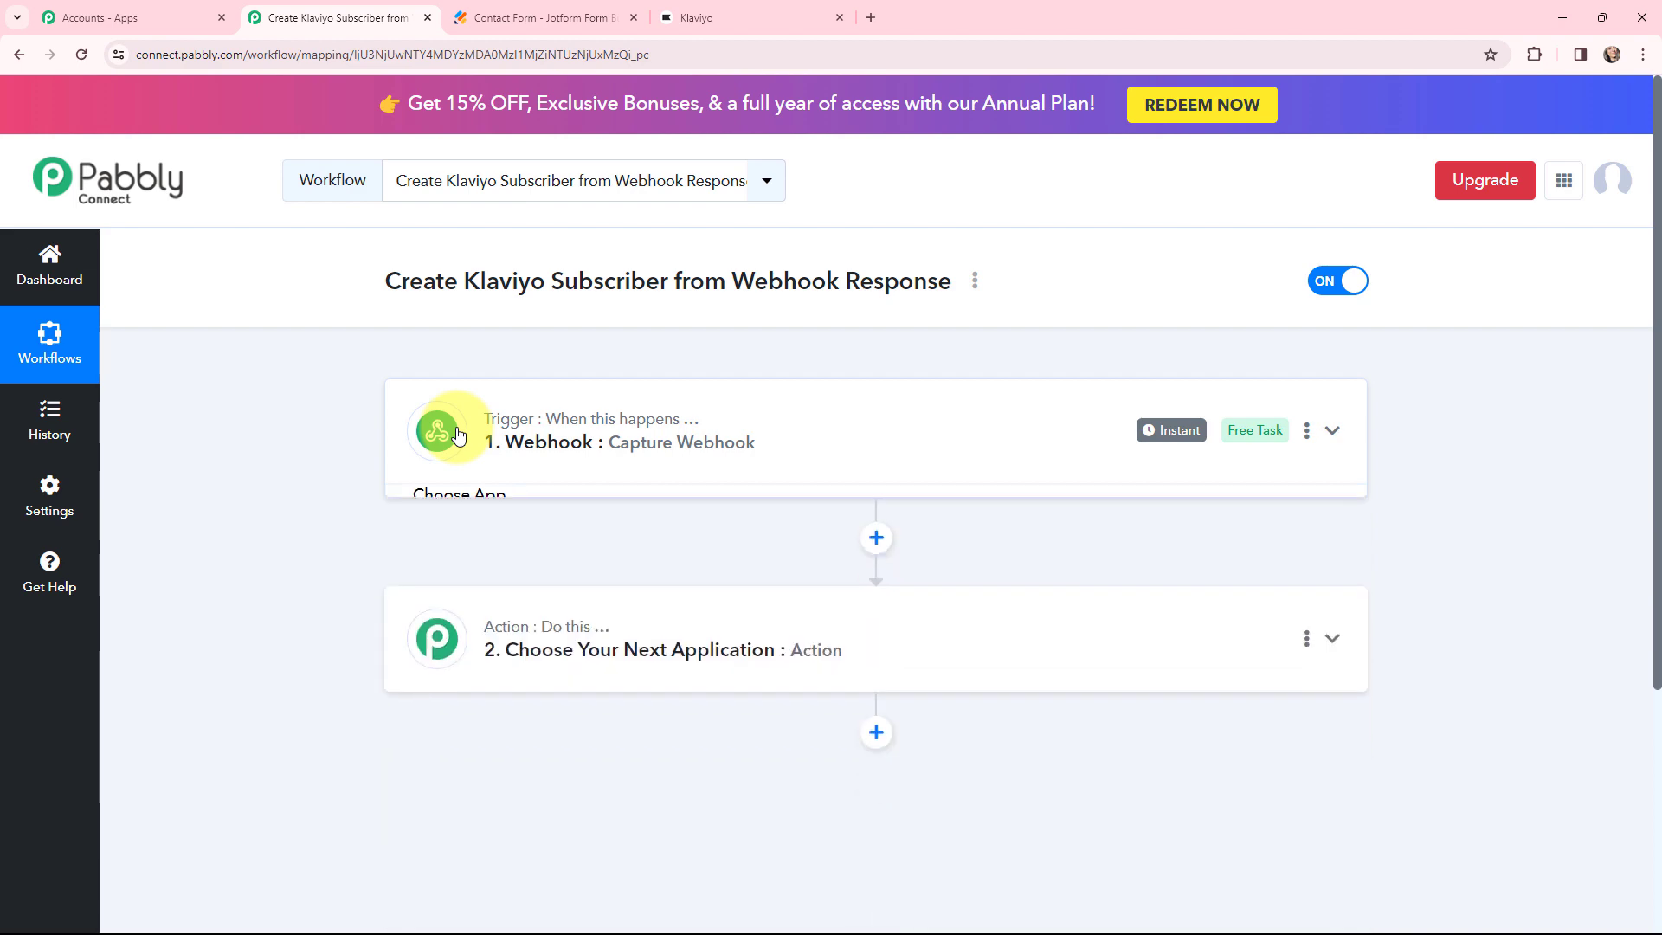
Step: Set the action application to Klaviyo with the action event Add/Update Subscriber to List
left_click(436, 625)
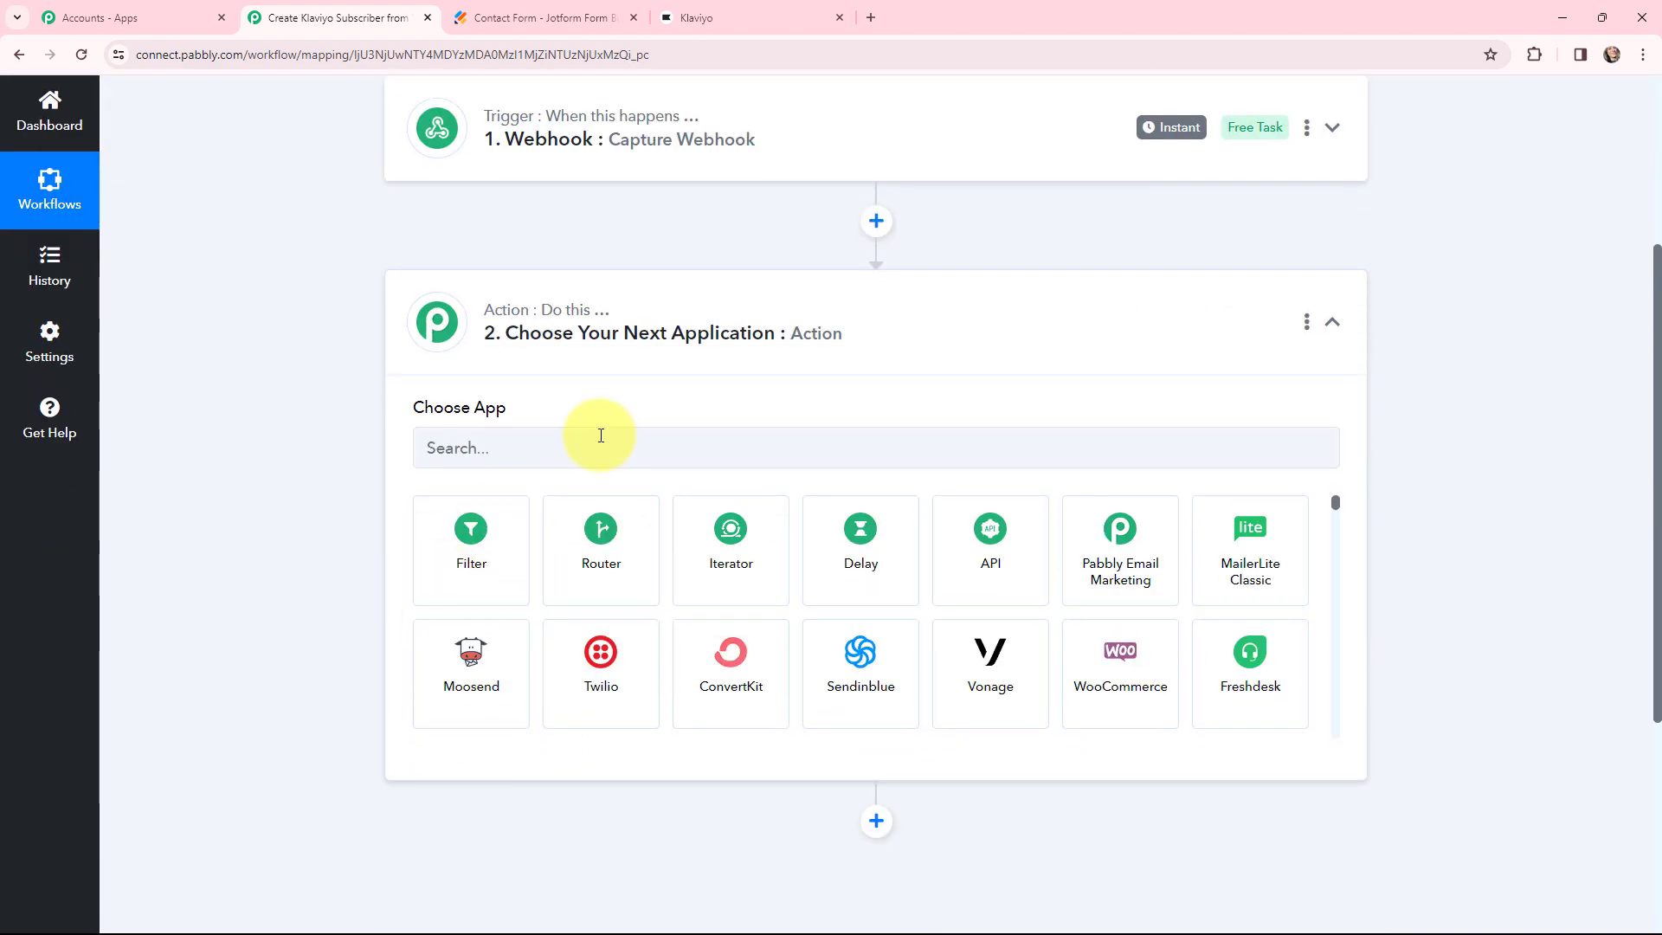
left_click(546, 447)
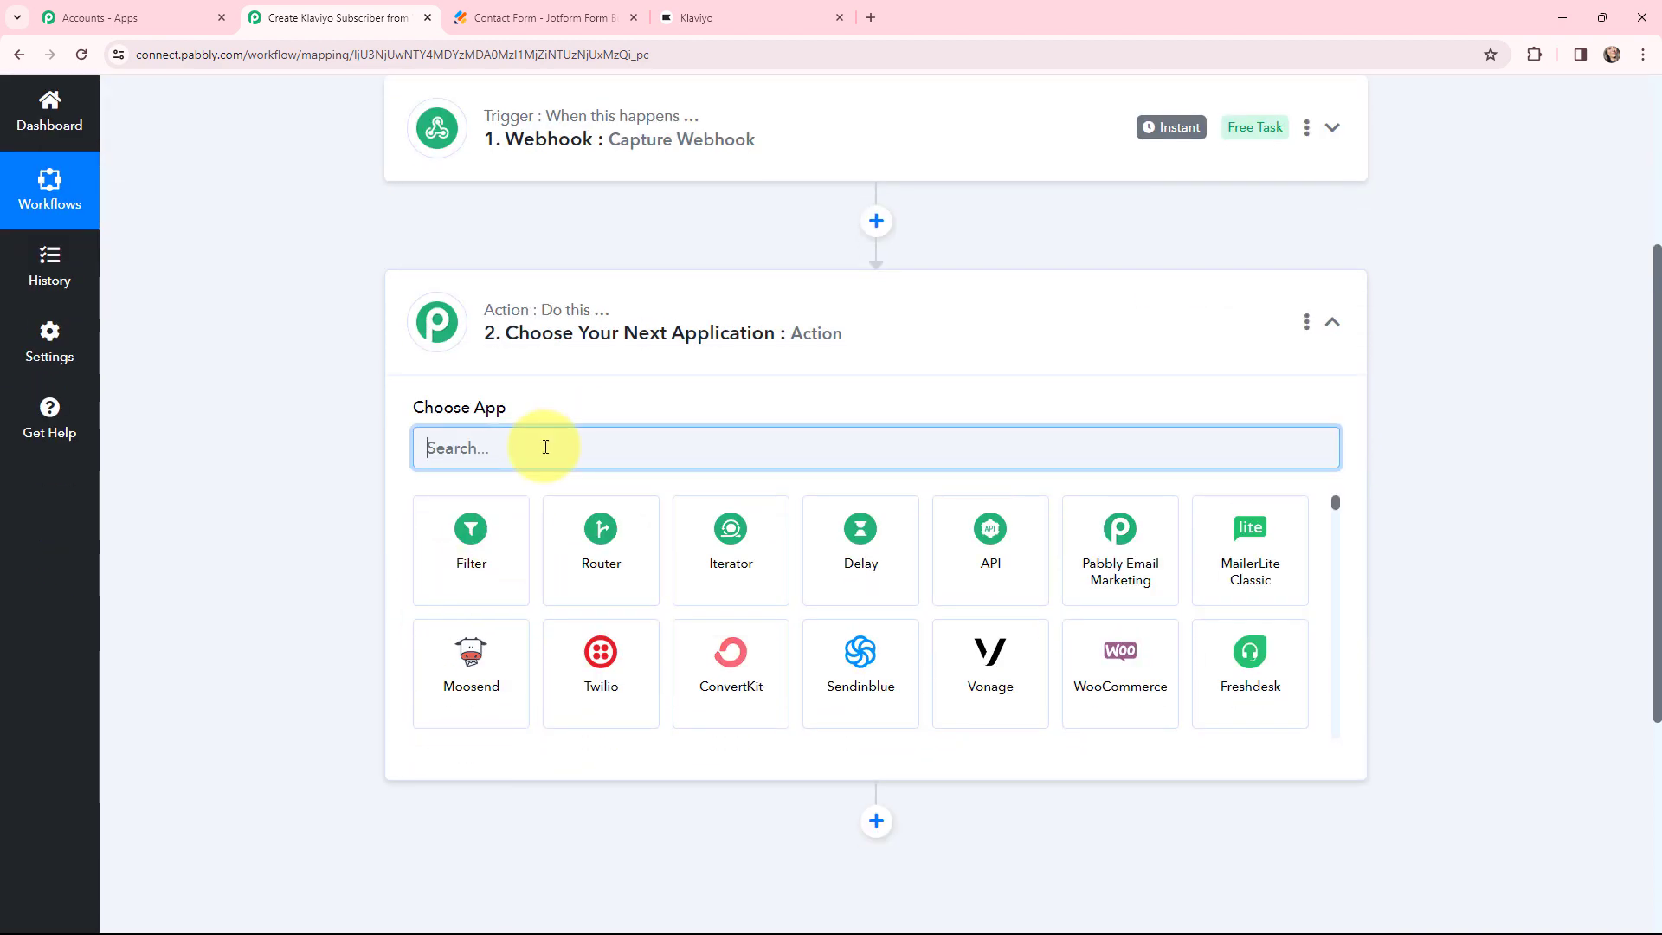
type("klavi")
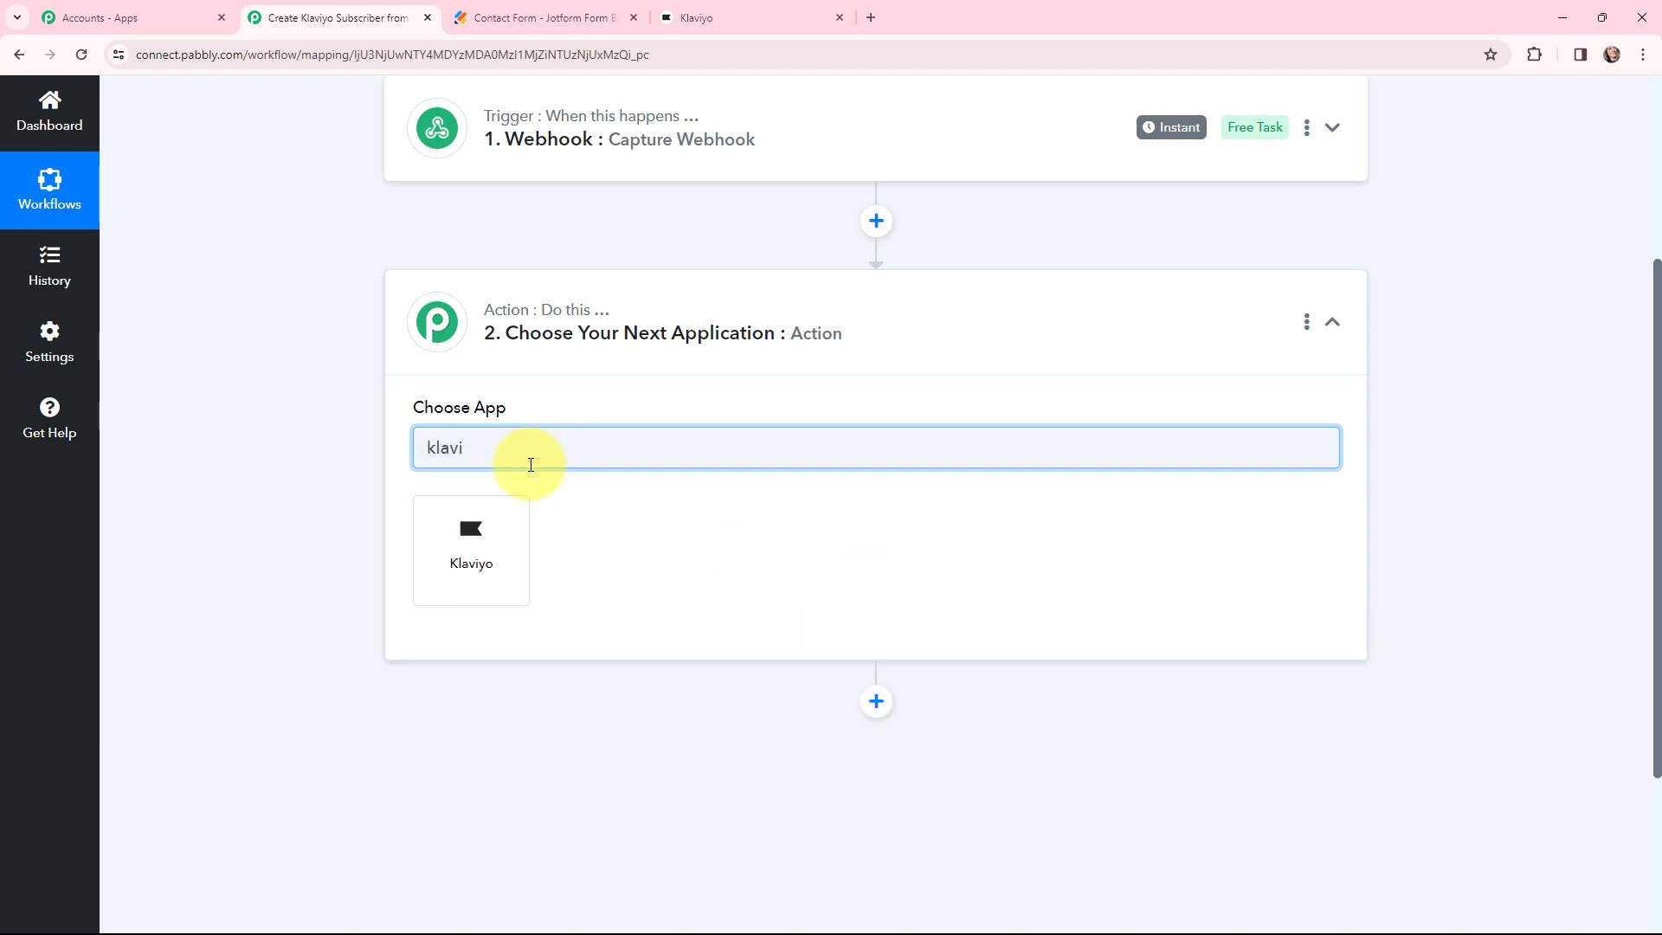
left_click(497, 529)
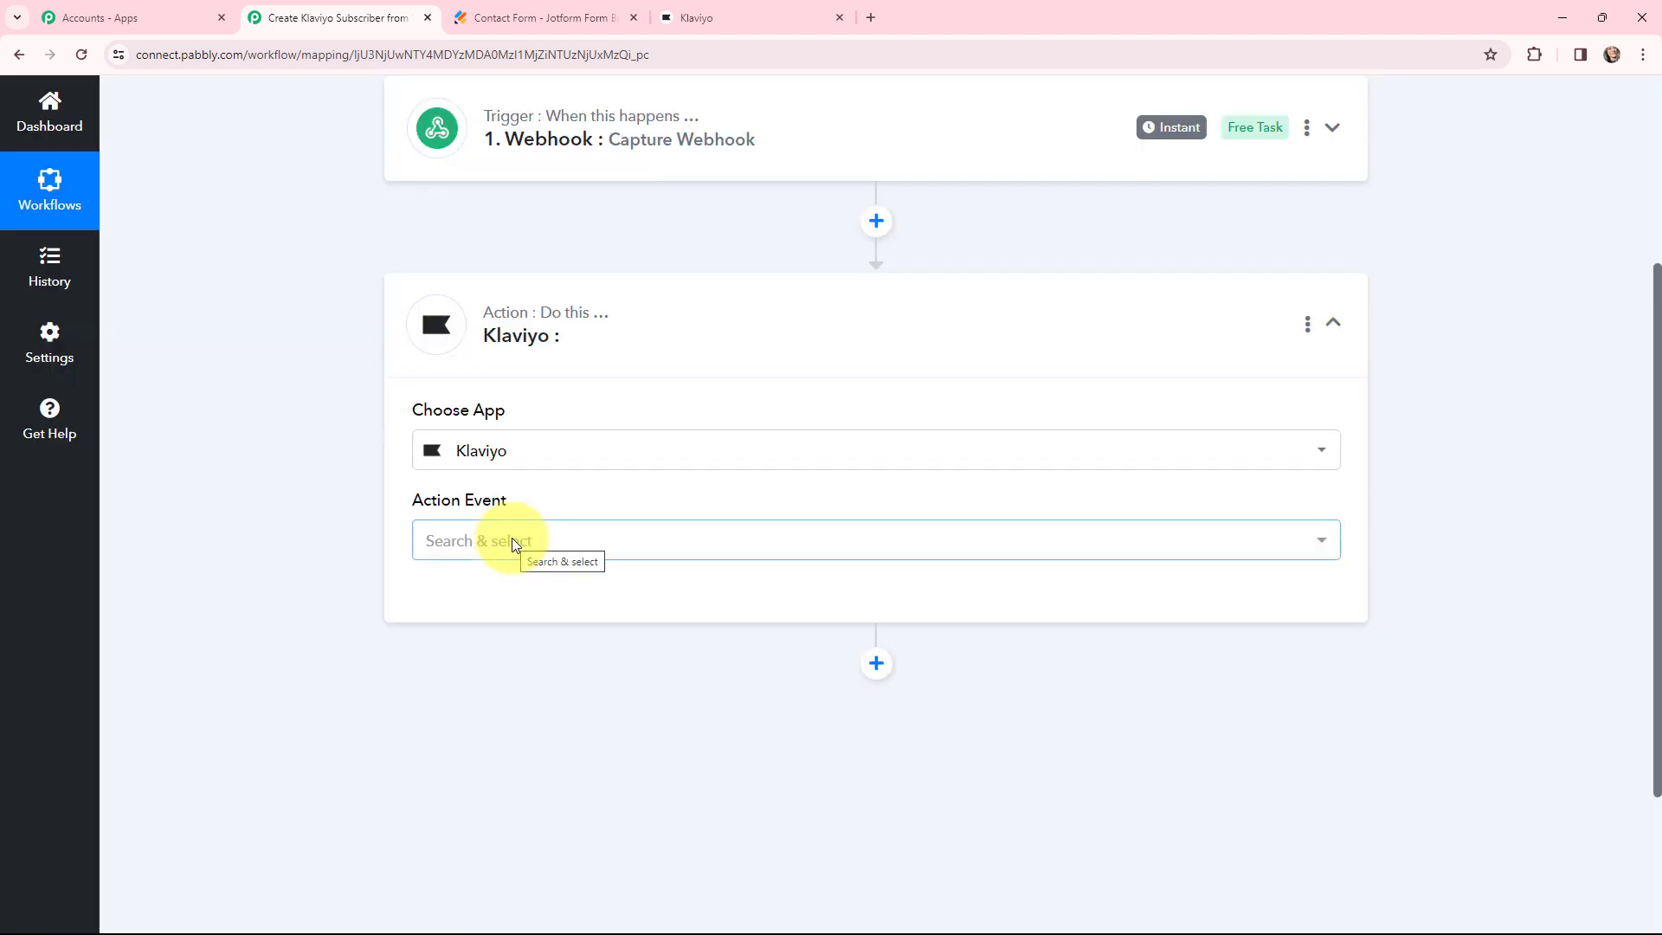
left_click(511, 542)
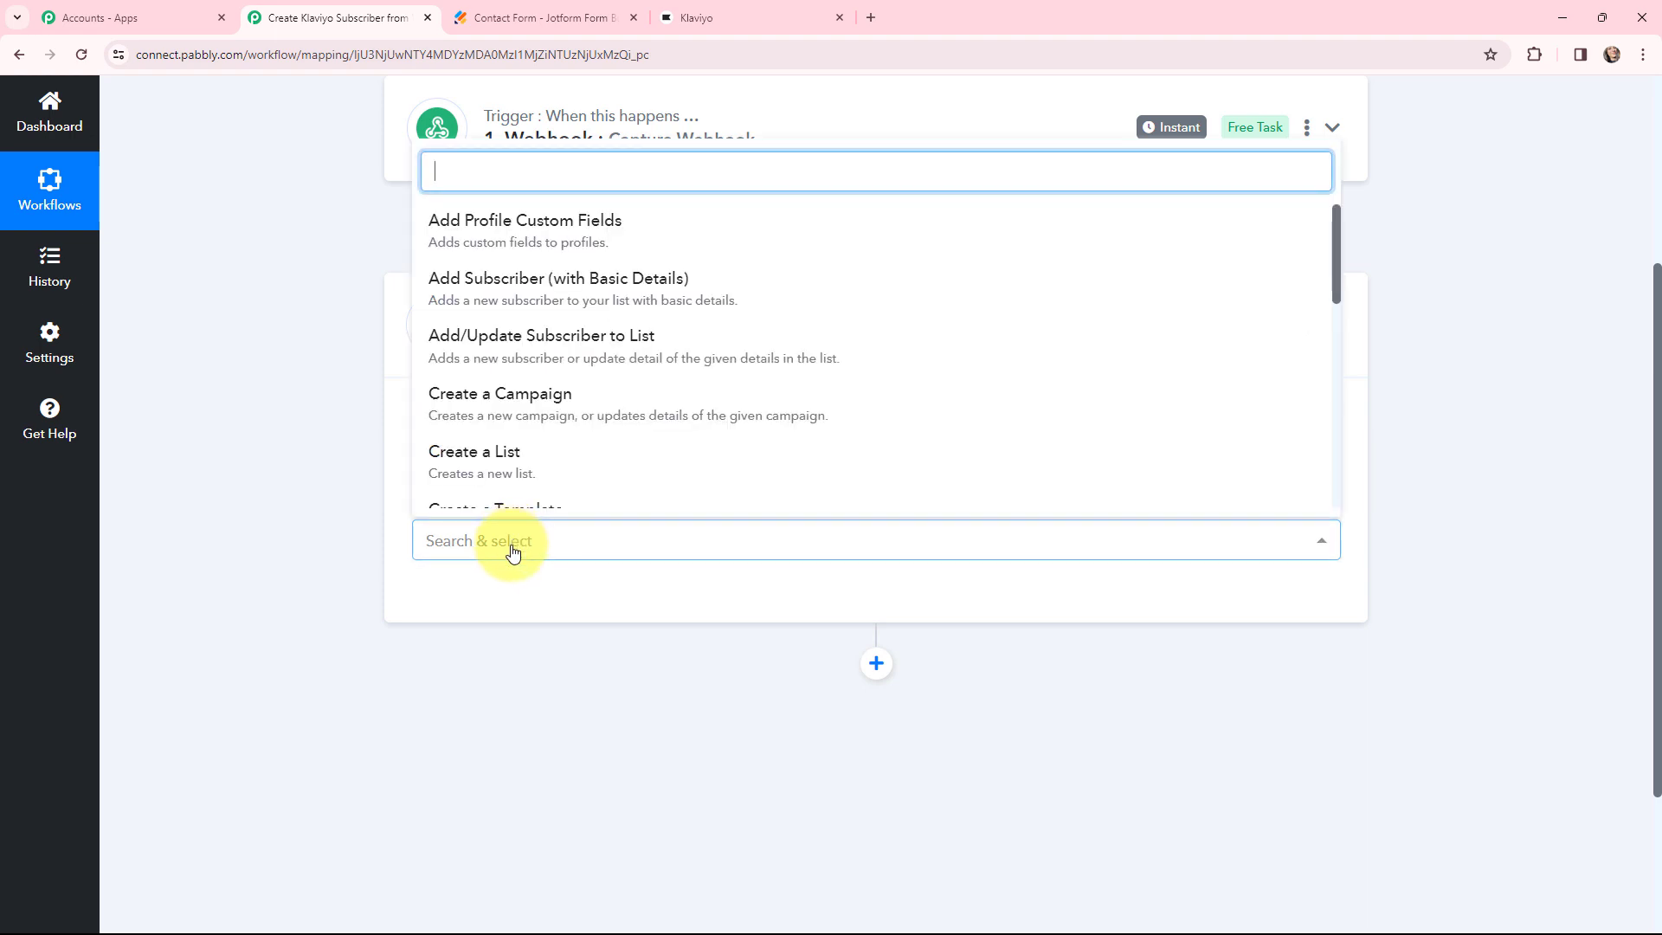
left_click(771, 346)
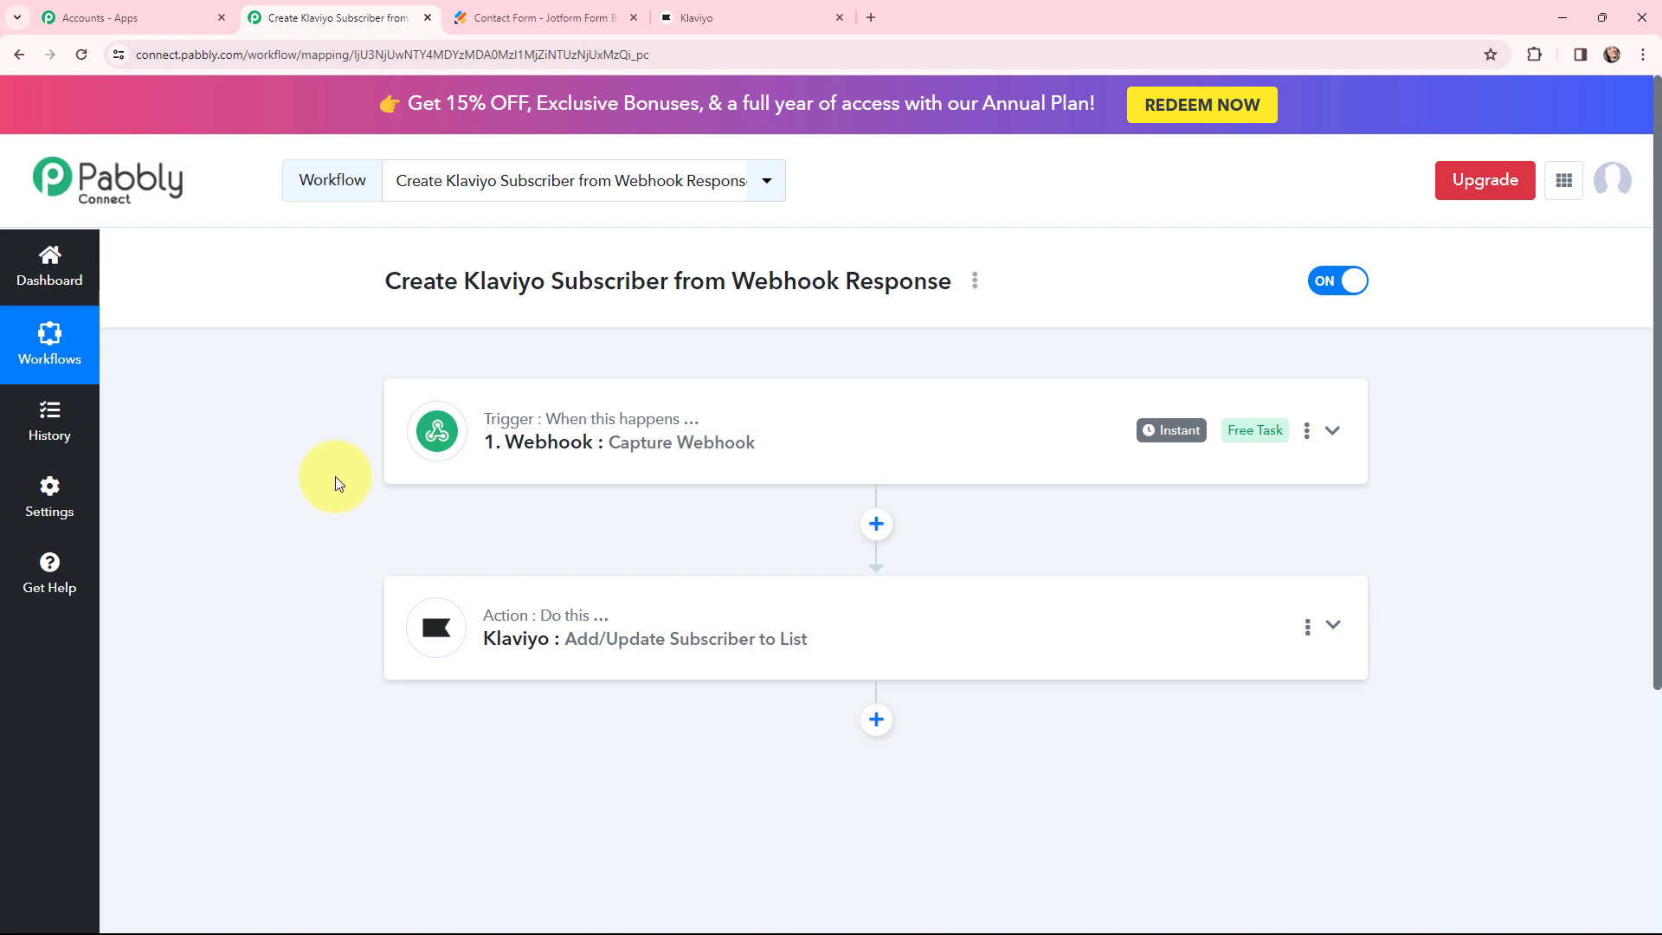
Step: Look over the members of the Subscribers List in Klaviyo and reopen the workflow's webhook trigger details
left_click(742, 14)
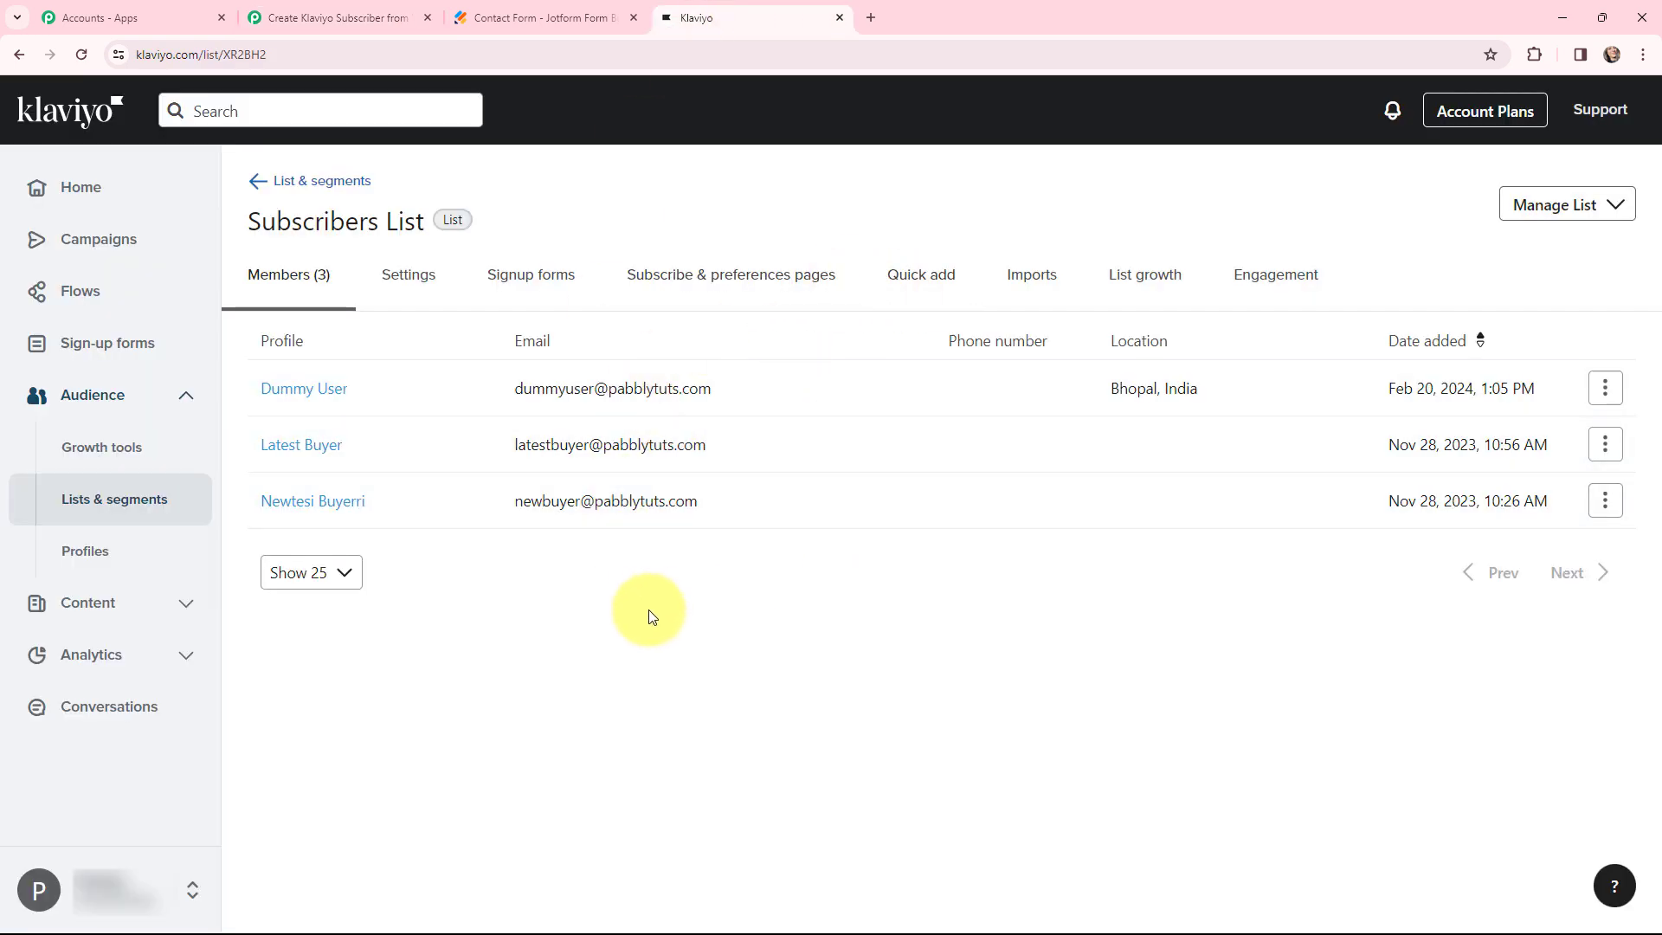
left_click(372, 18)
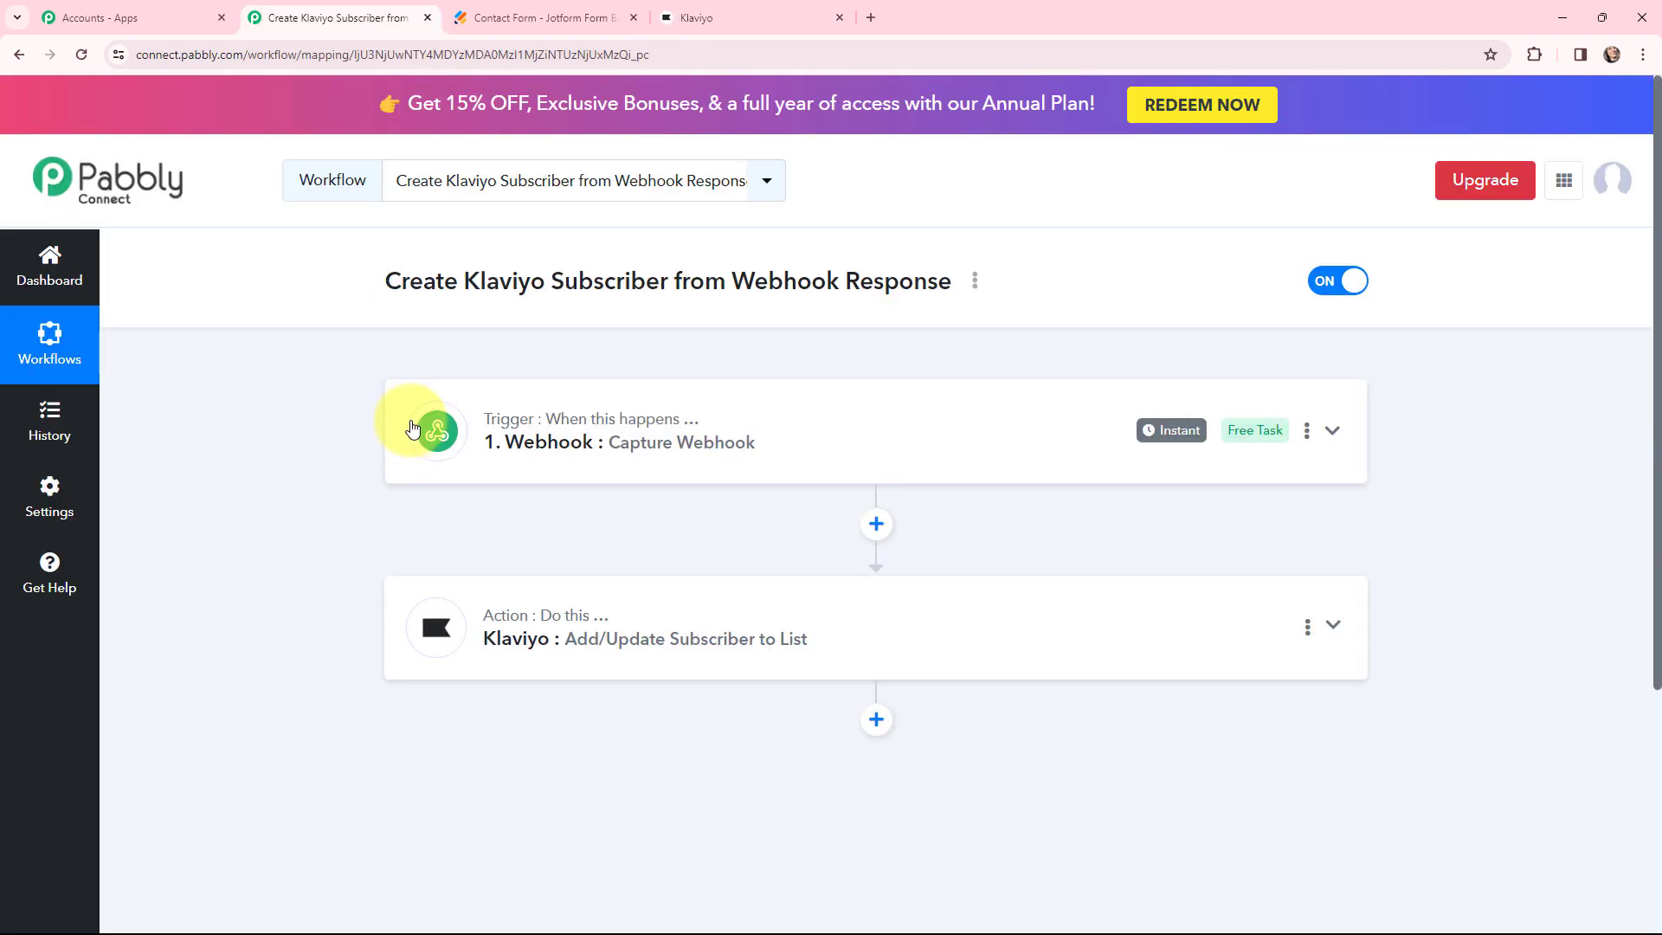
left_click(415, 427)
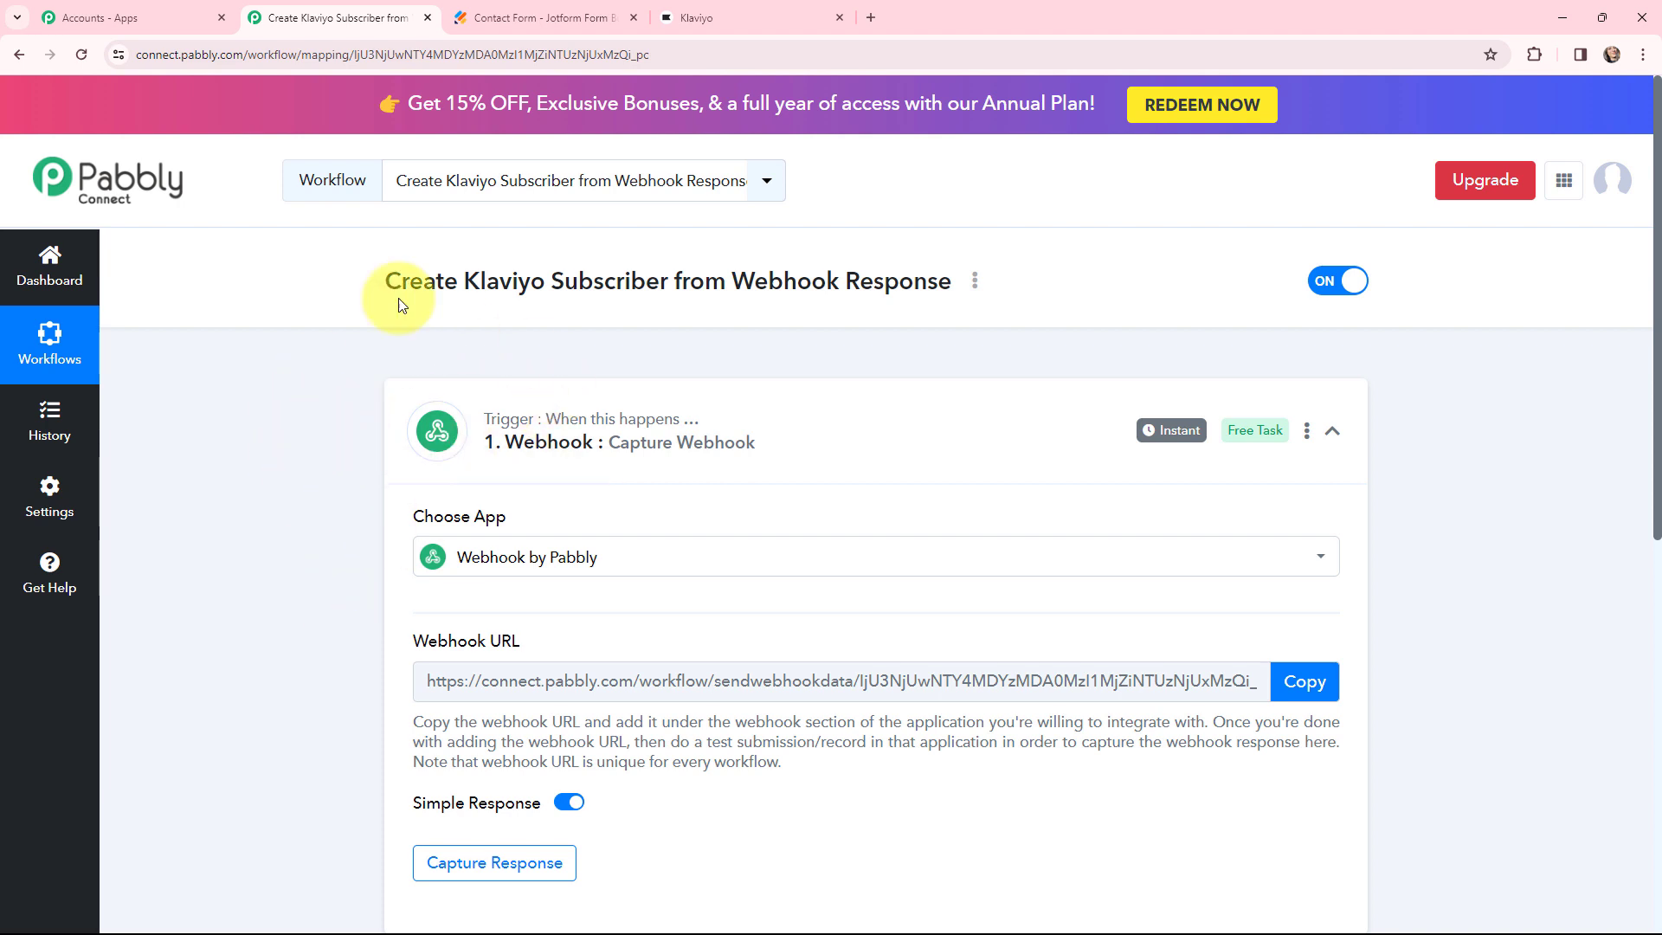
Step: In Jotform, find the WebHooks integration in the Contact Form's settings and open it
left_click(536, 17)
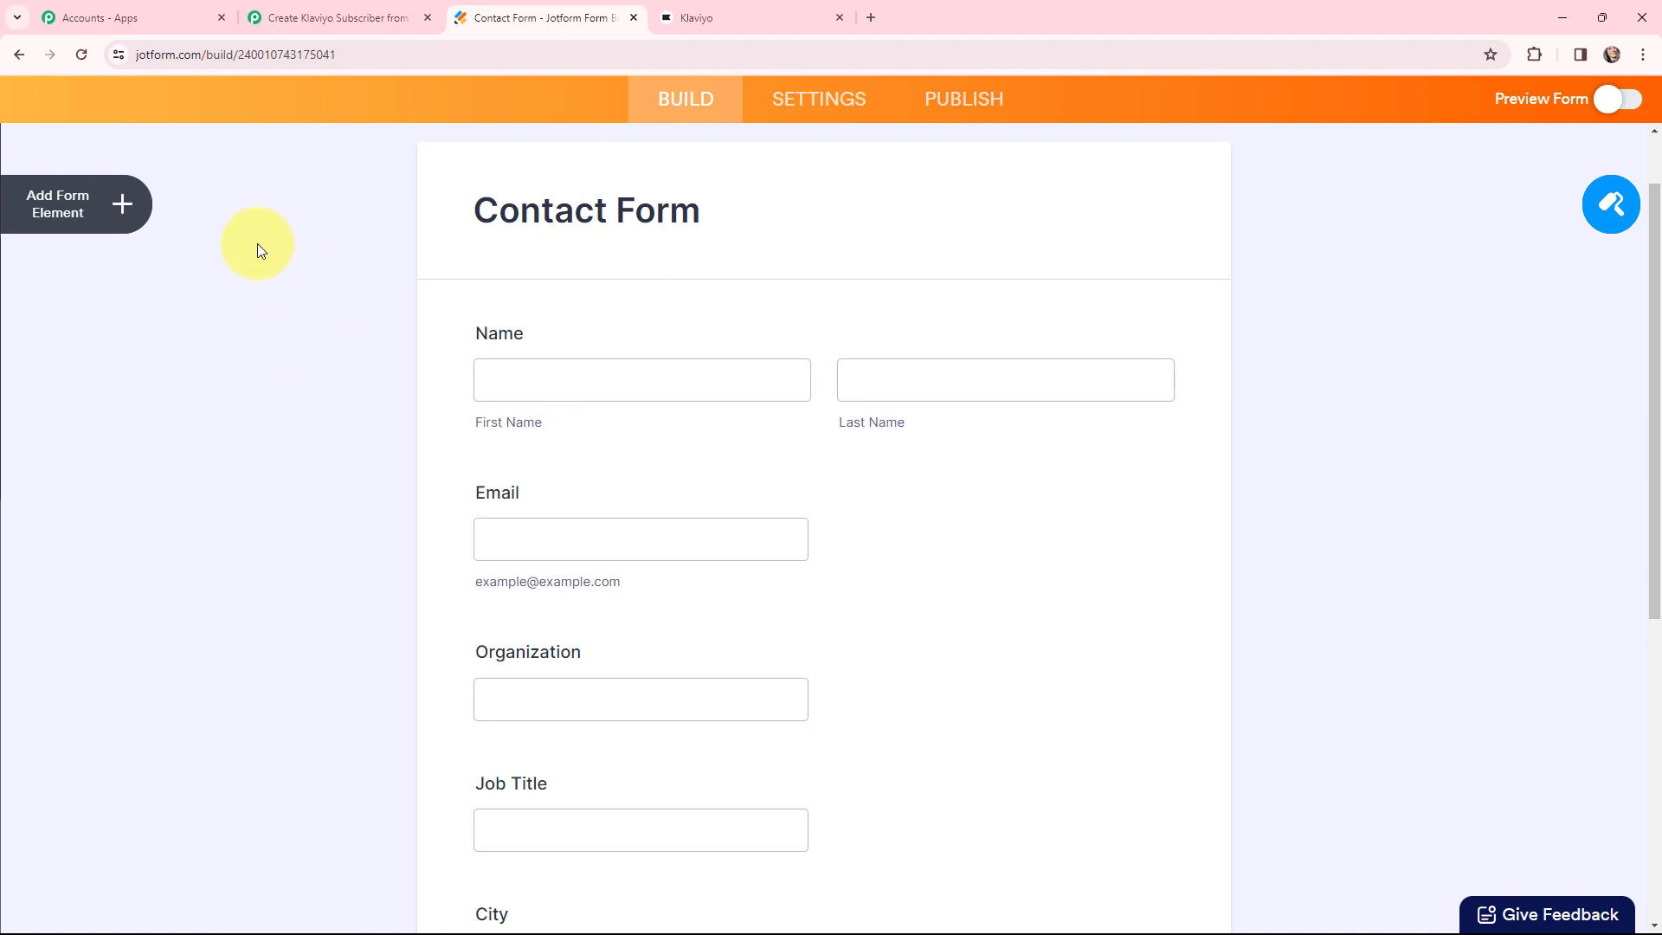
left_click(814, 102)
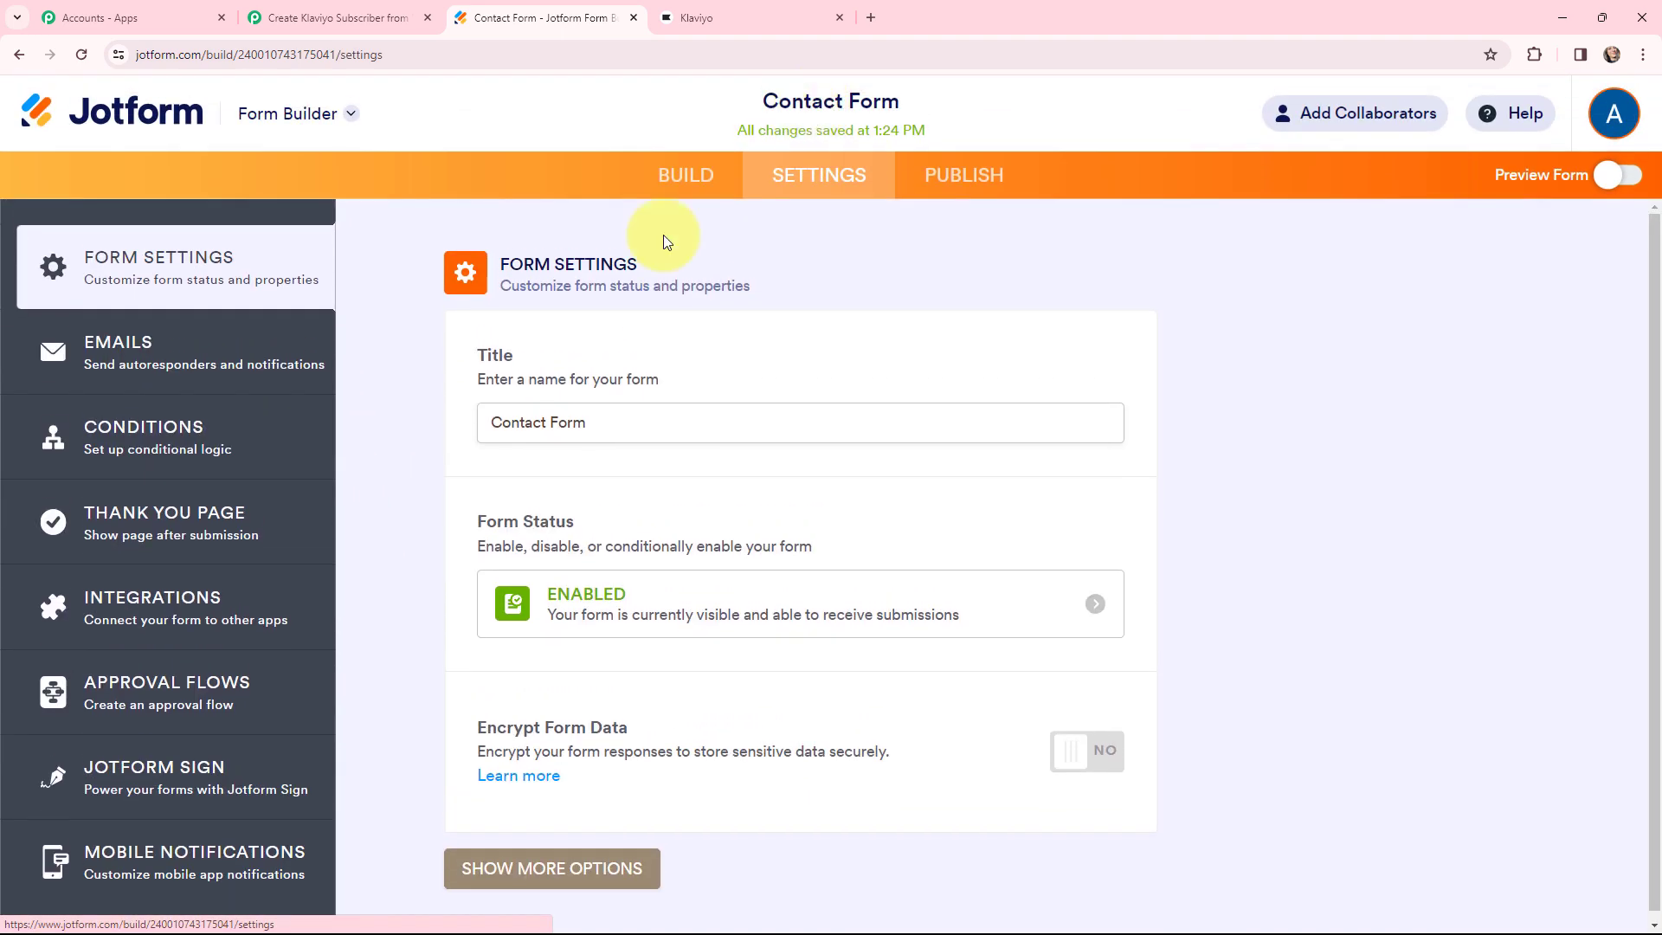
left_click(132, 599)
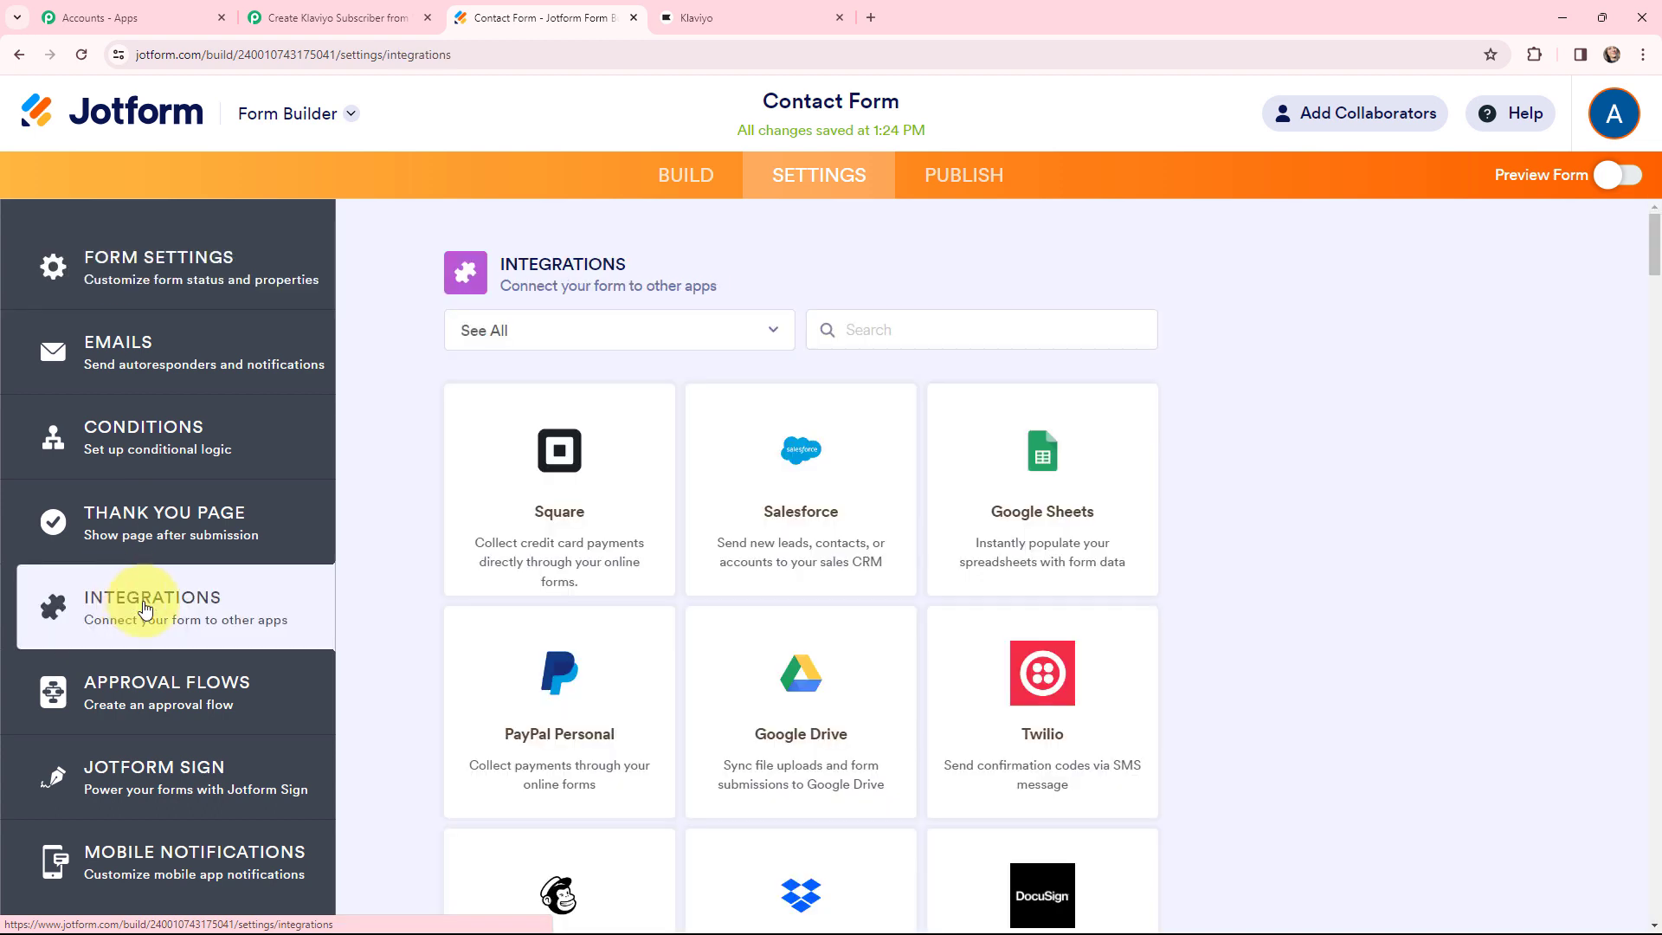
left_click(861, 314)
type("webh")
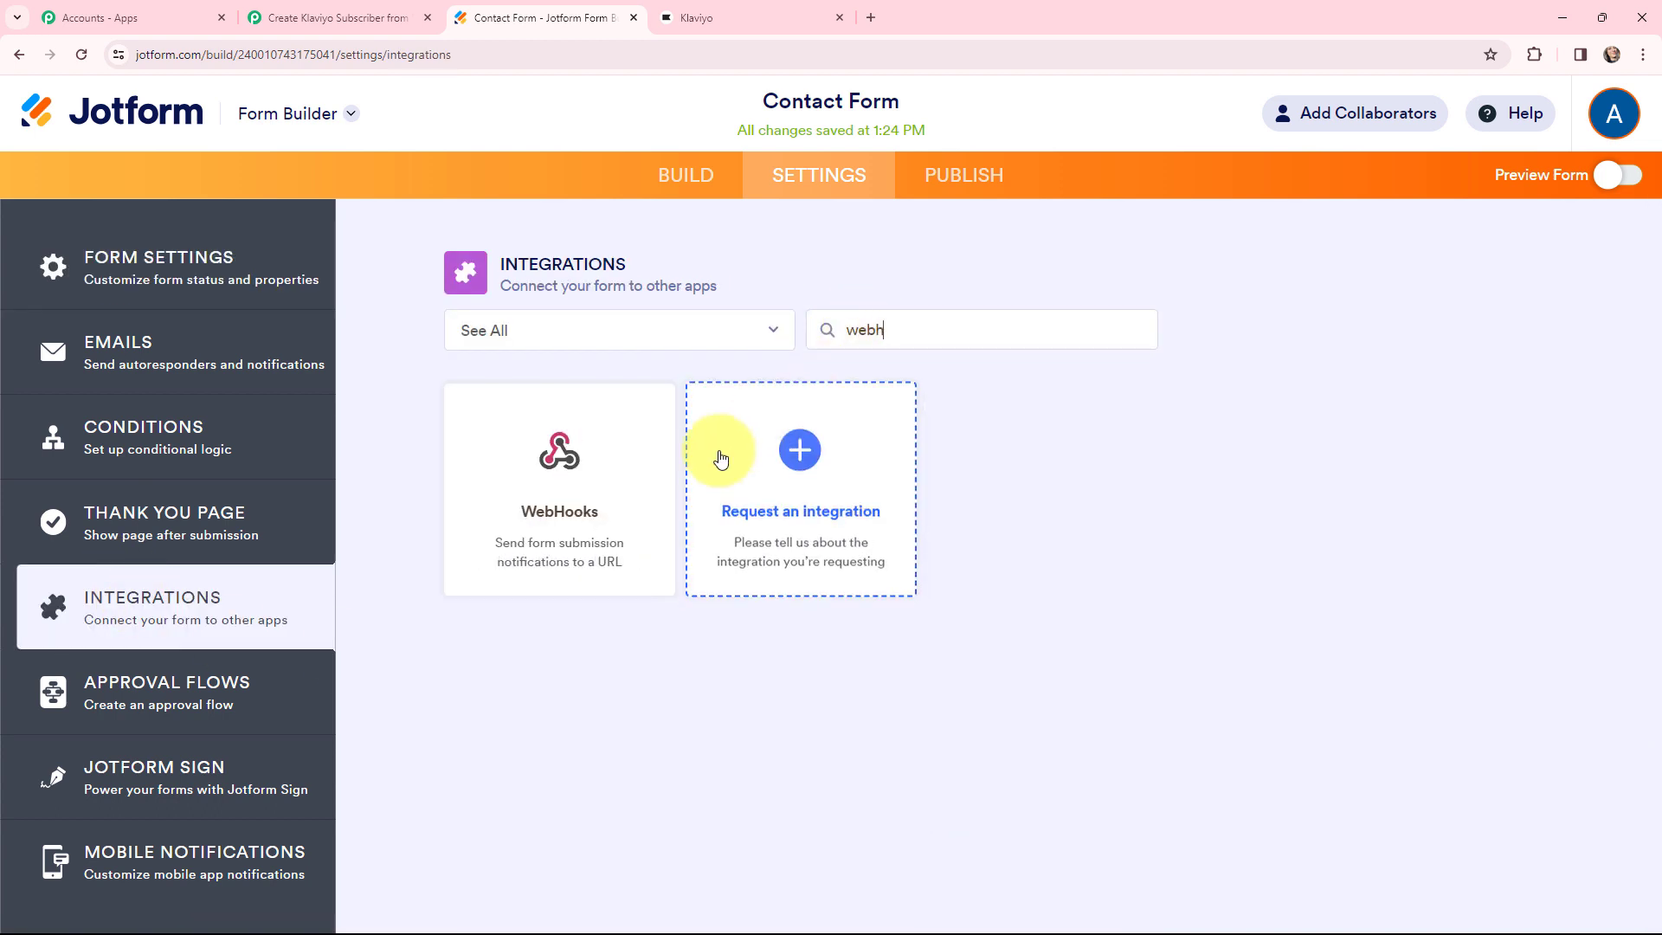
left_click(584, 474)
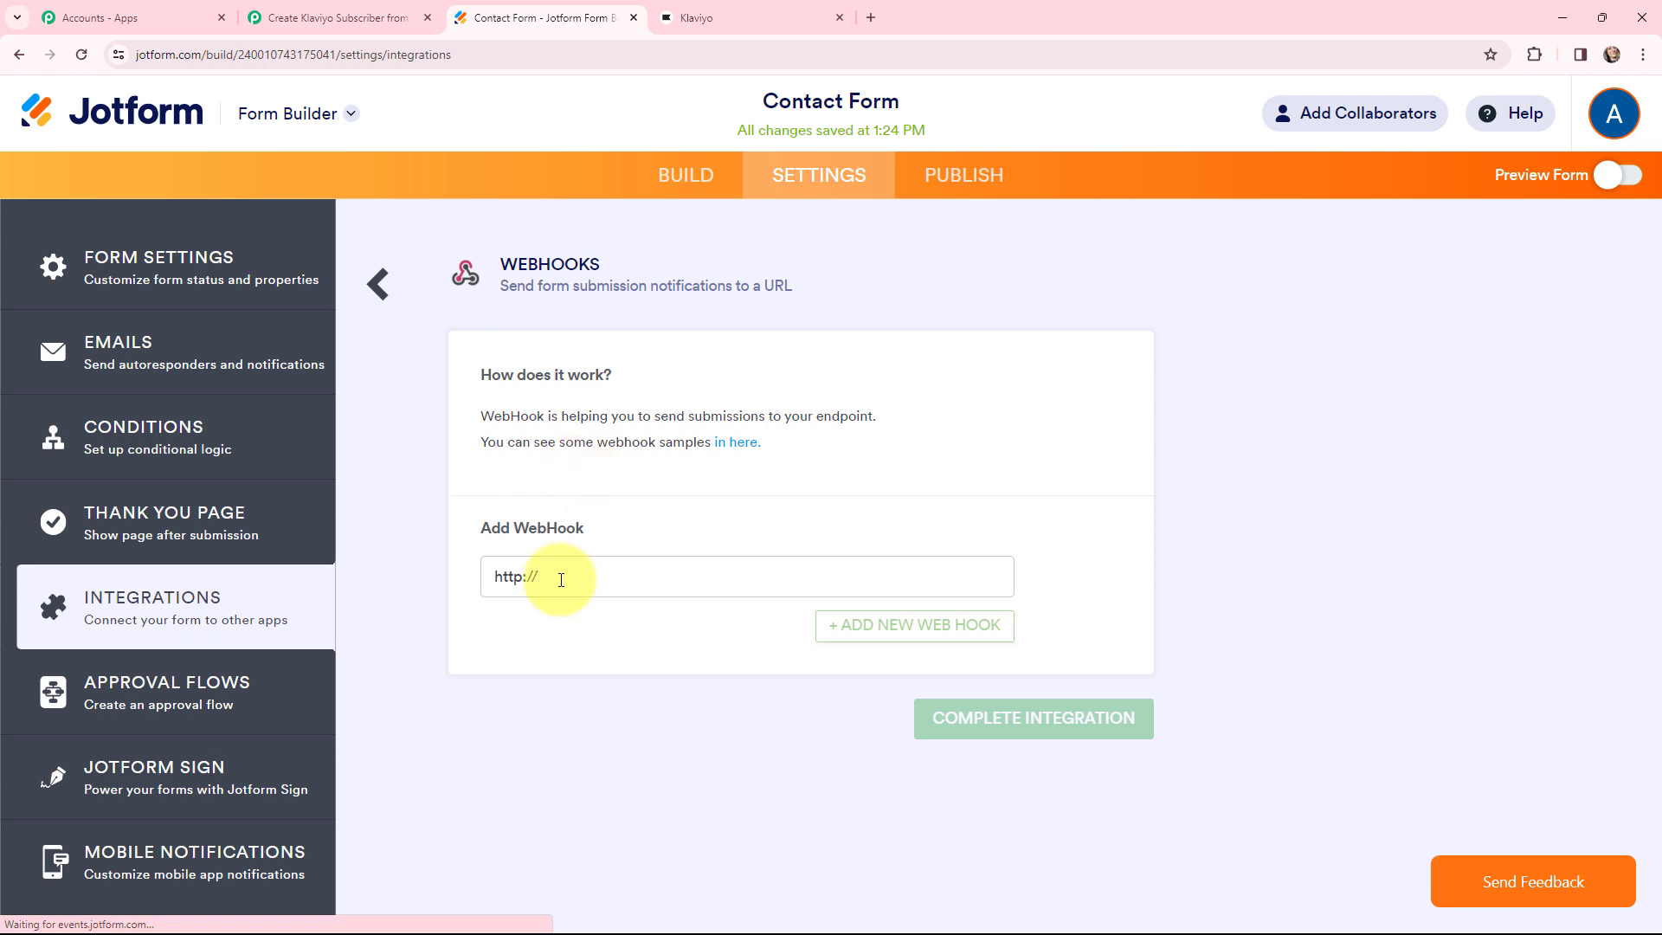
Step: Replace the default webhook address with the URL copied from the Pabbly Connect trigger and finish the integration
left_click_drag(549, 575, 419, 594)
key("BackSpace")
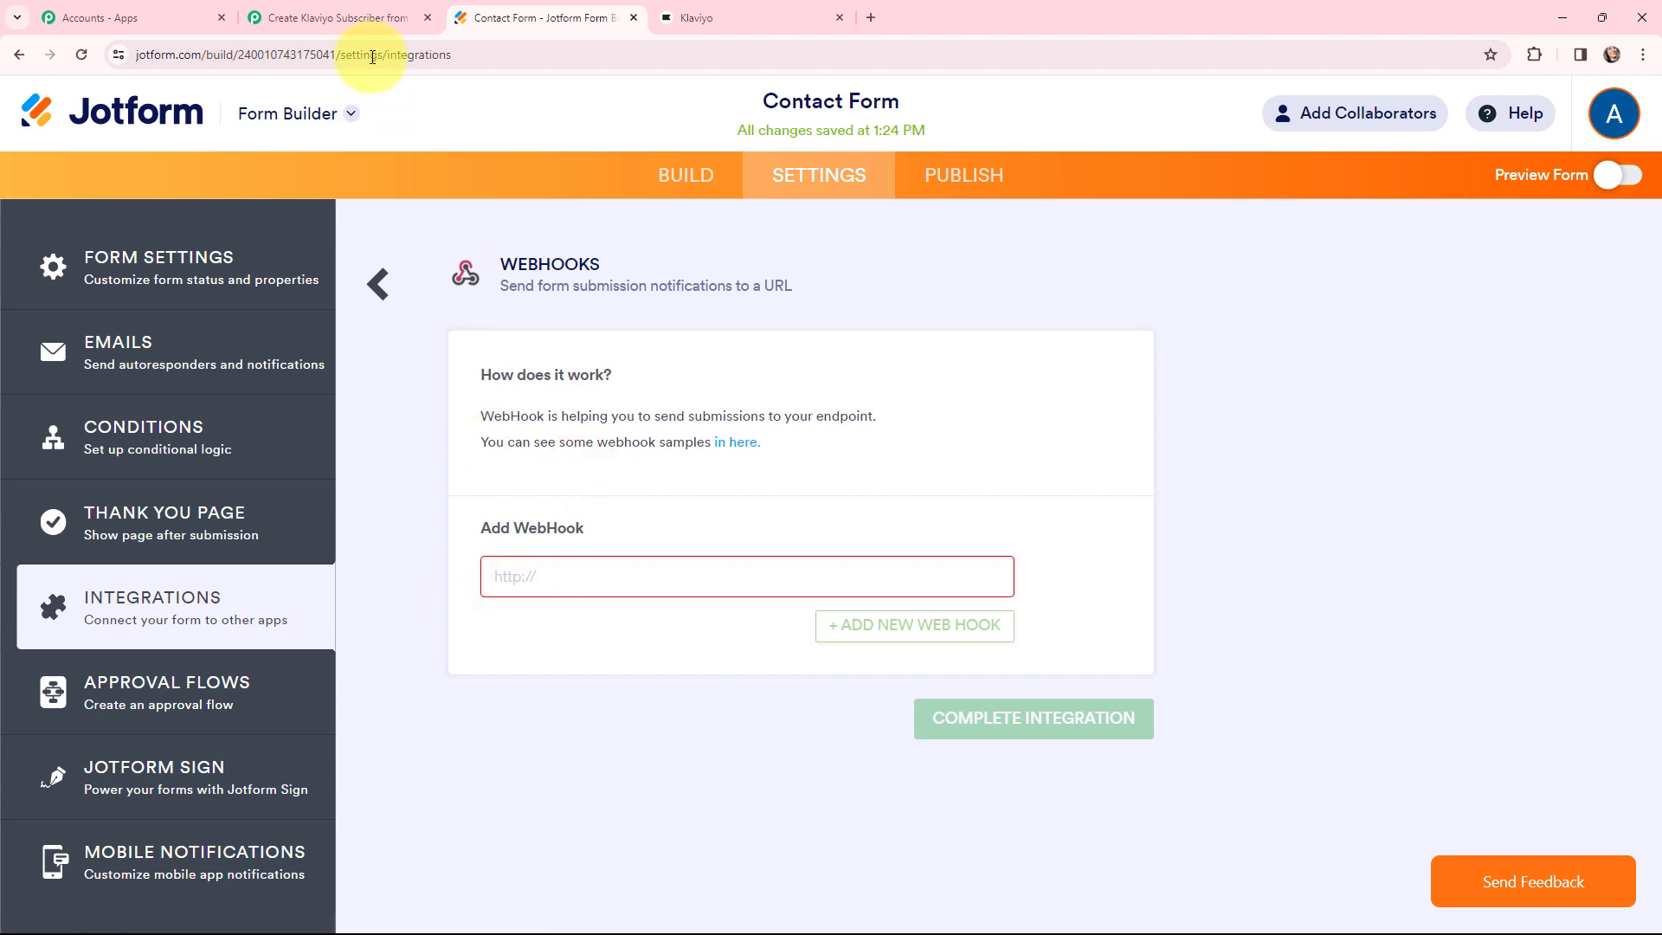
left_click(337, 18)
left_click(1278, 681)
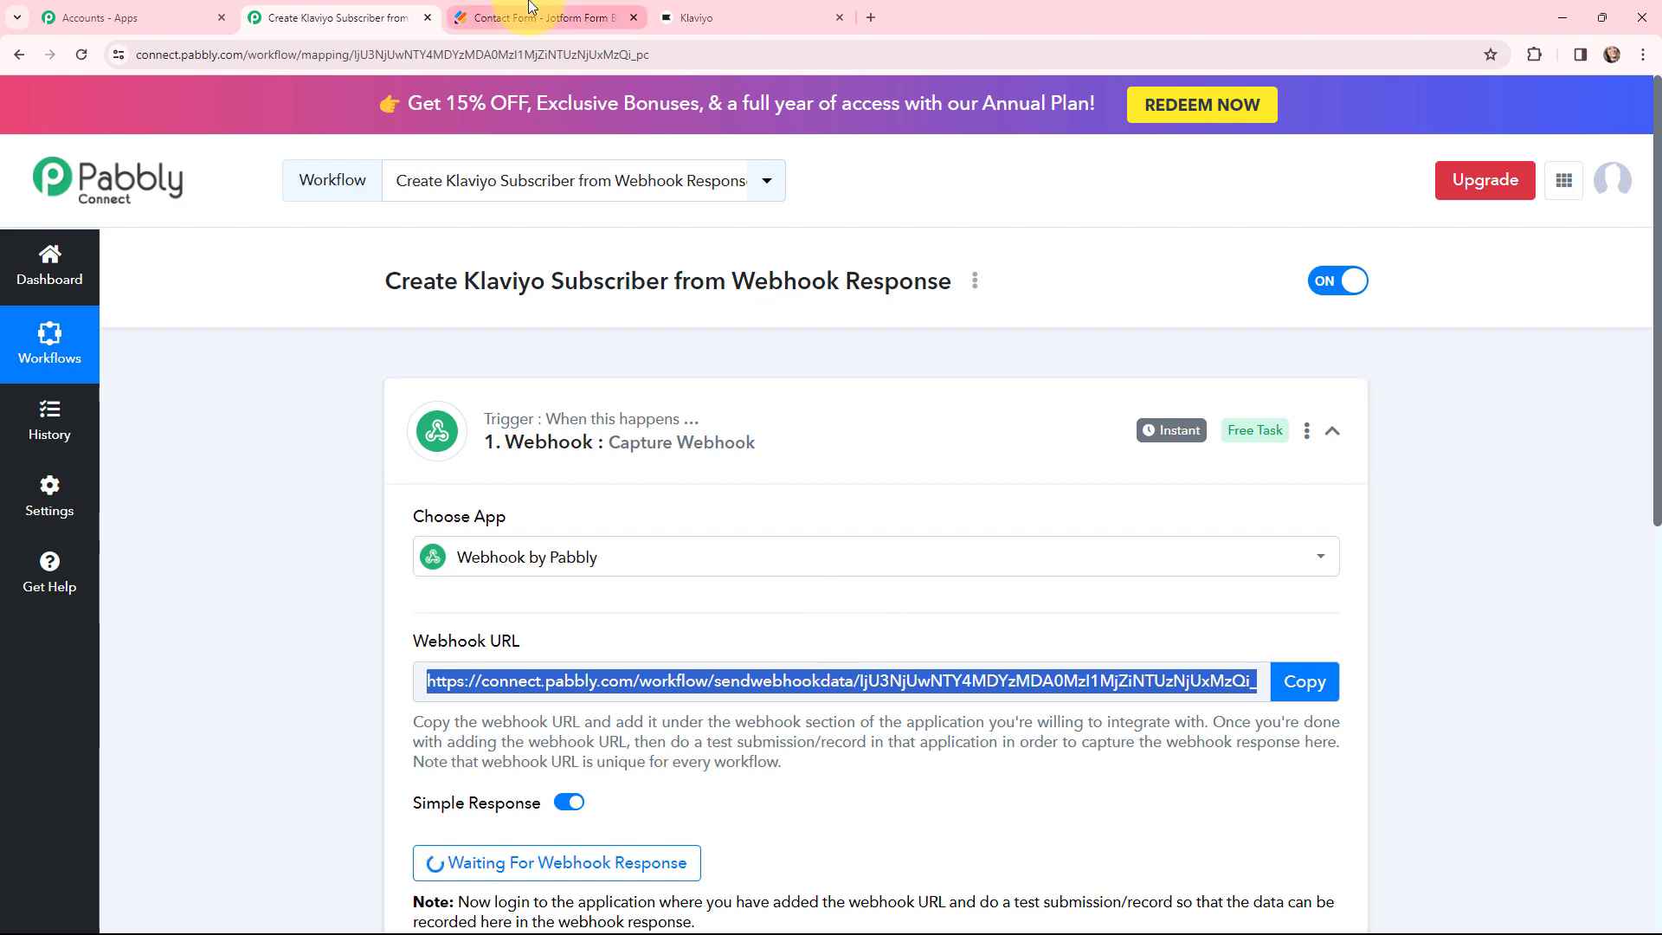
left_click(530, 17)
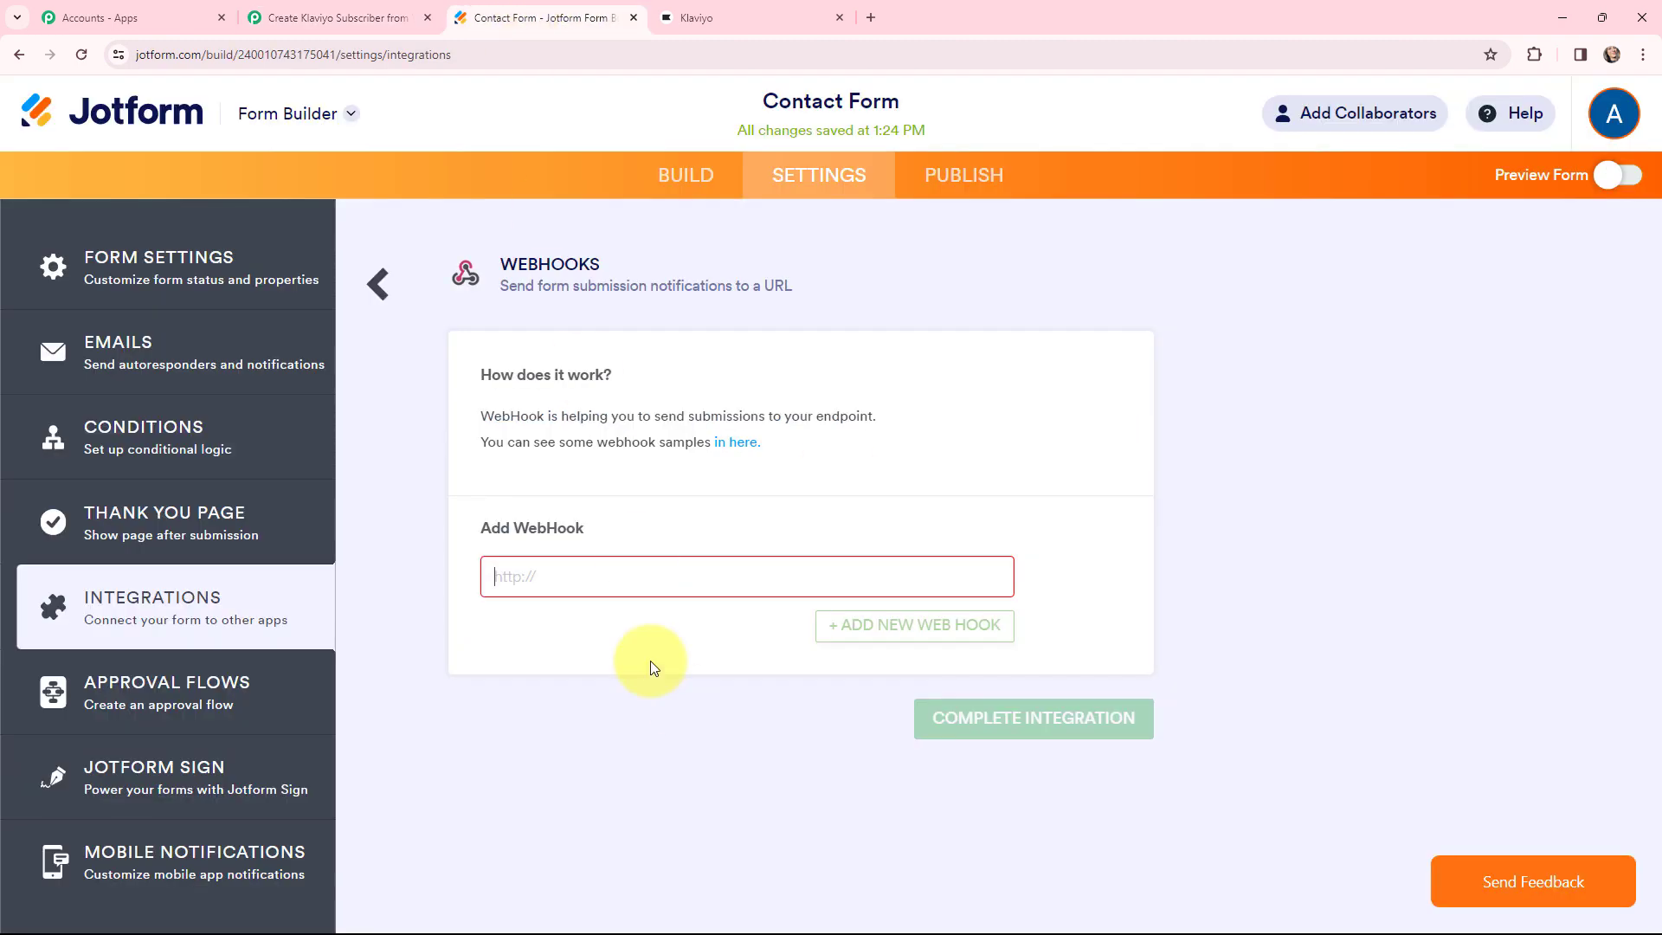
key("ctrl+v")
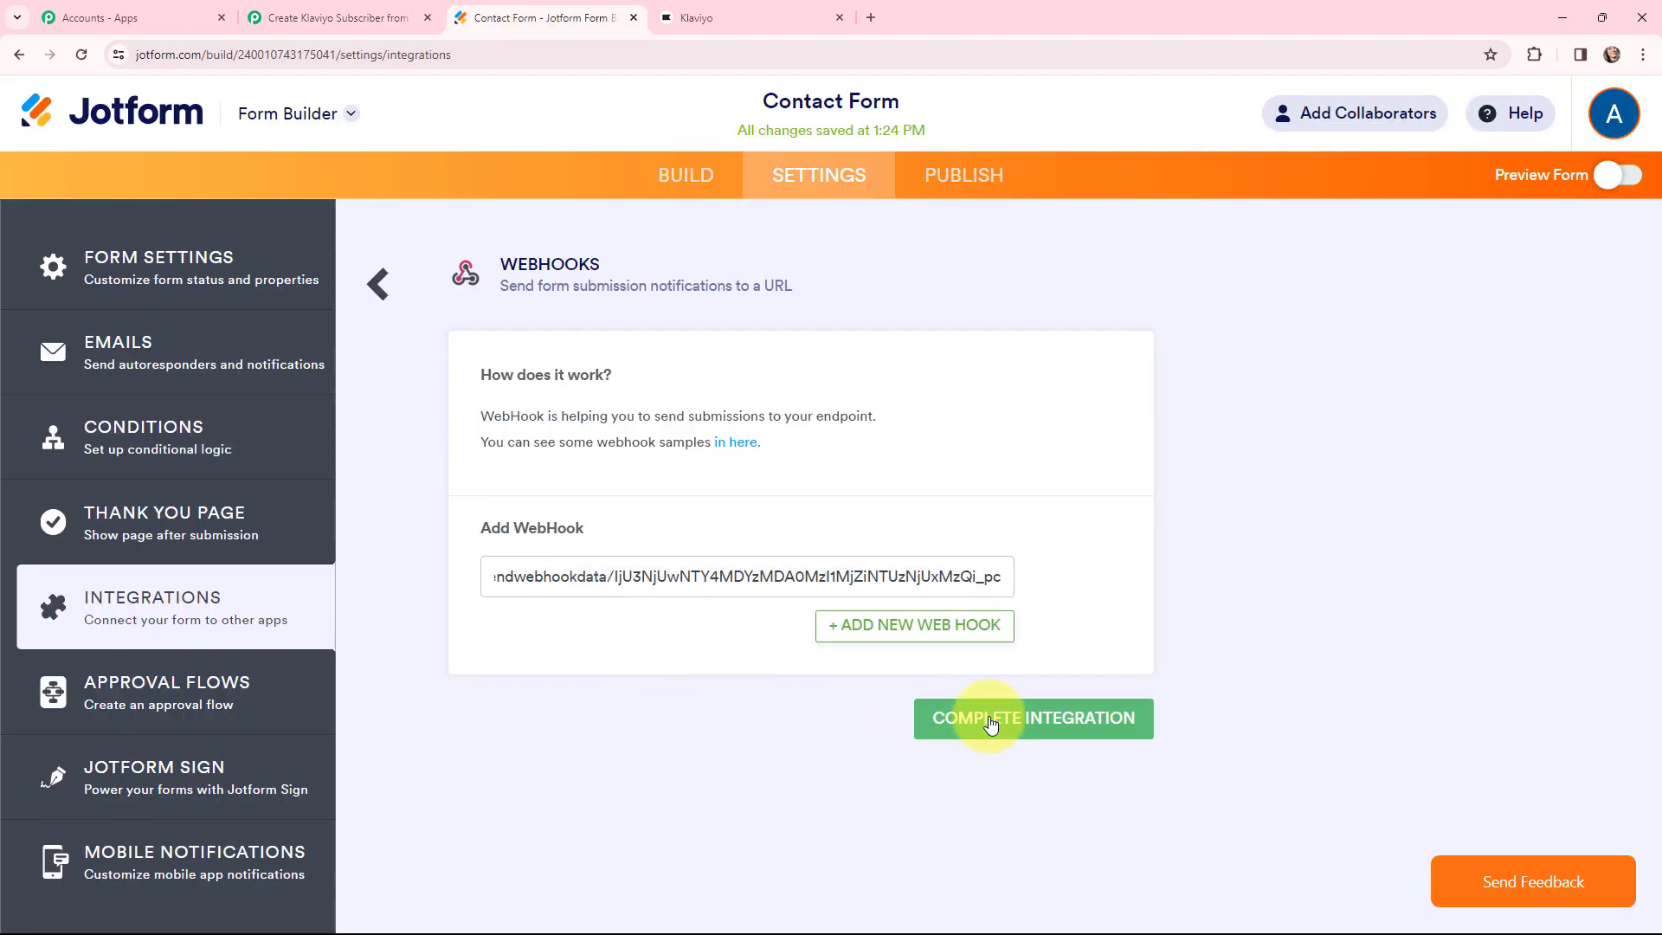
left_click(1012, 723)
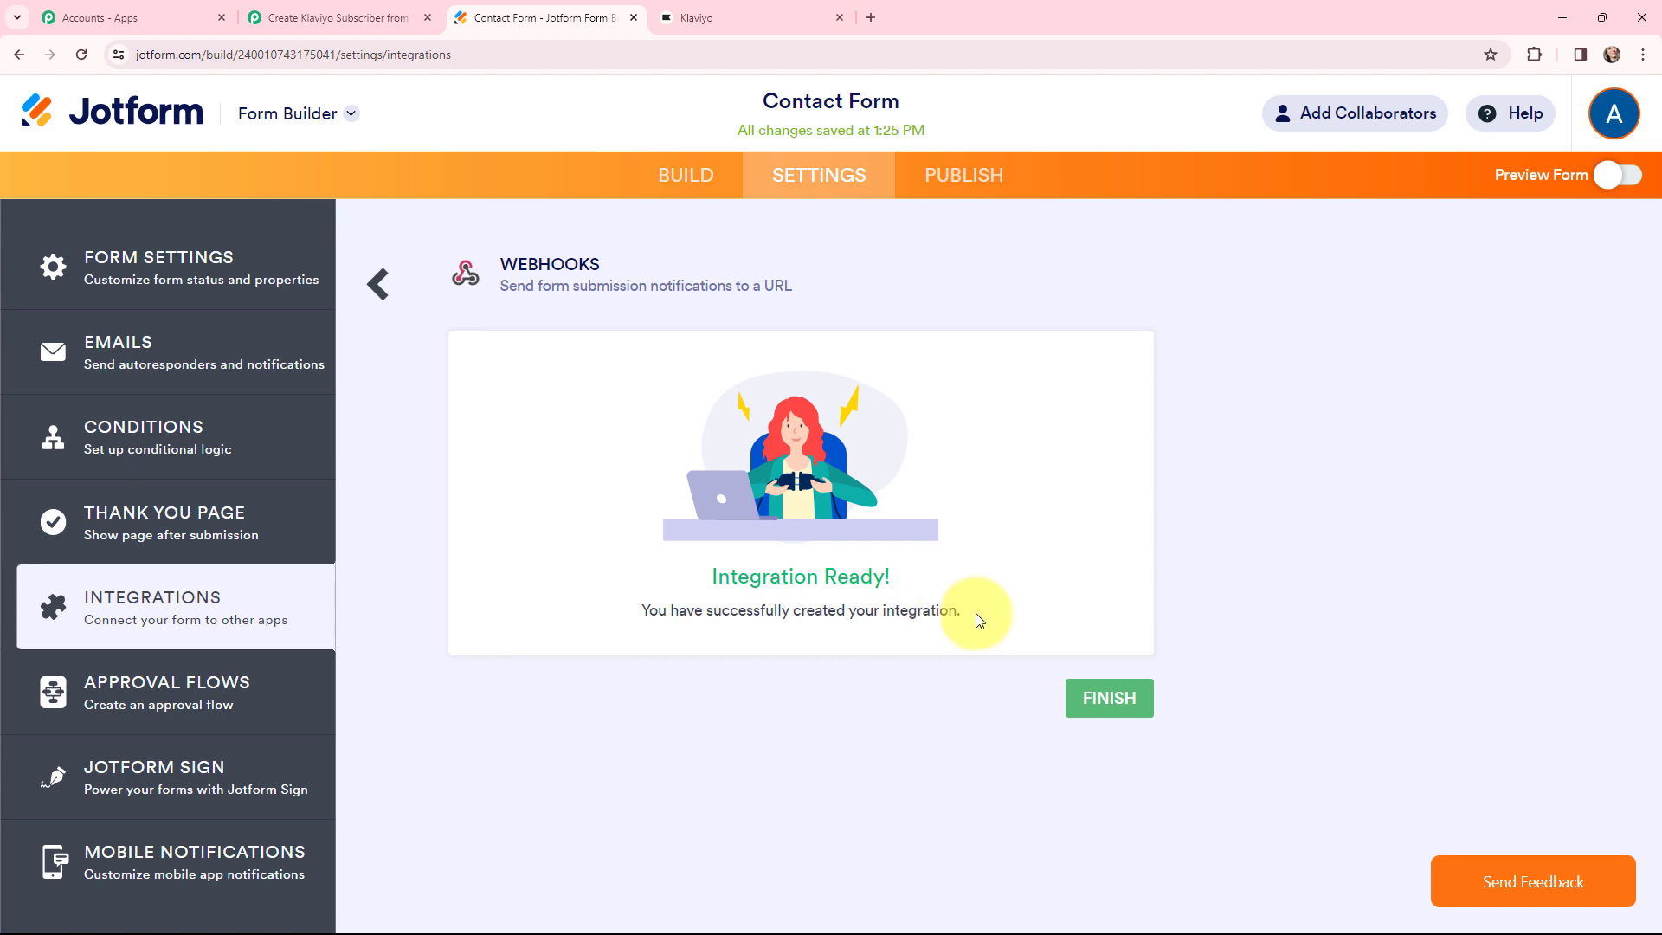
left_click(1105, 697)
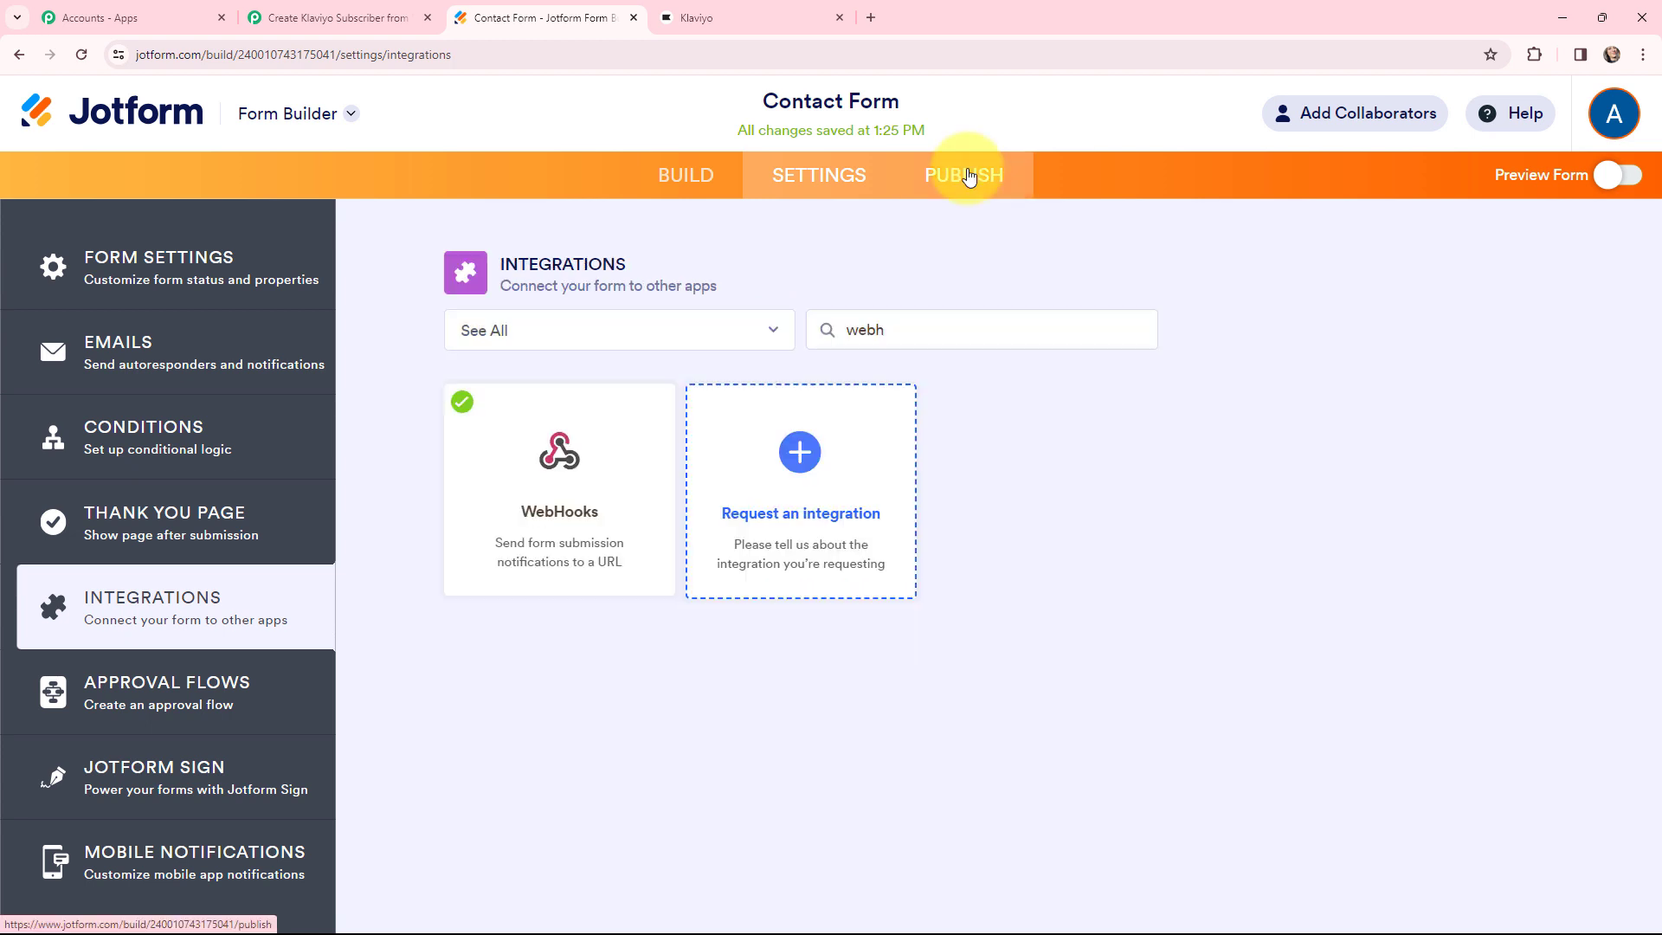
Step: Open the published Contact Form in a new tab and check the trigger's webhook response status in Pabbly Connect
left_click(968, 176)
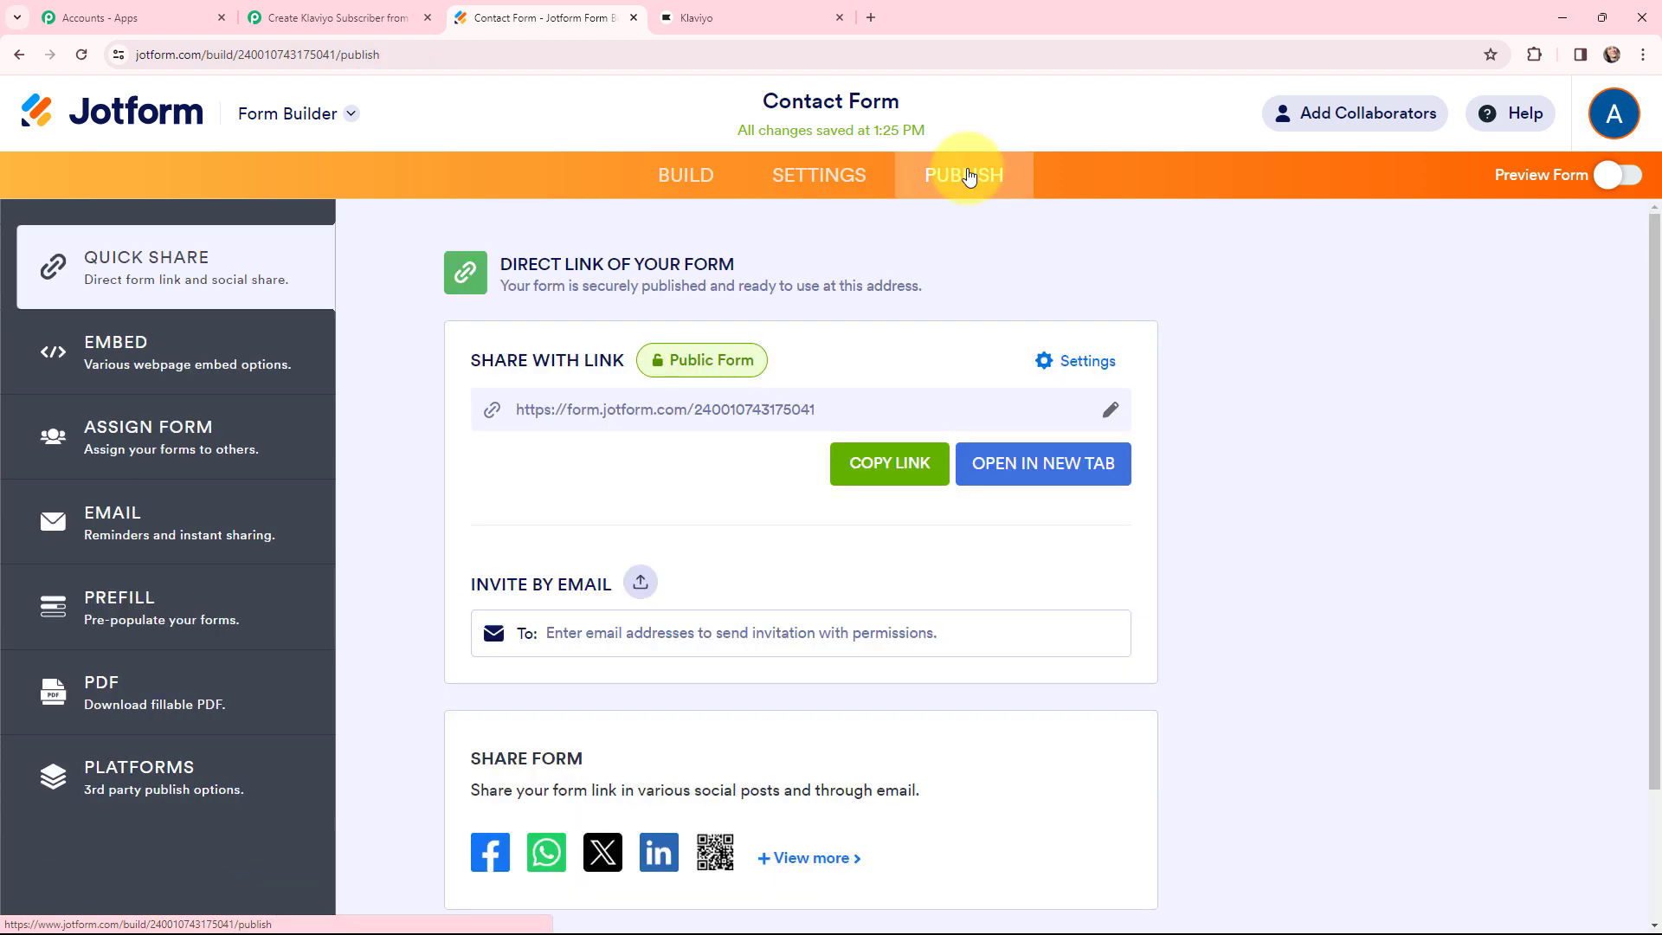
left_click(1019, 463)
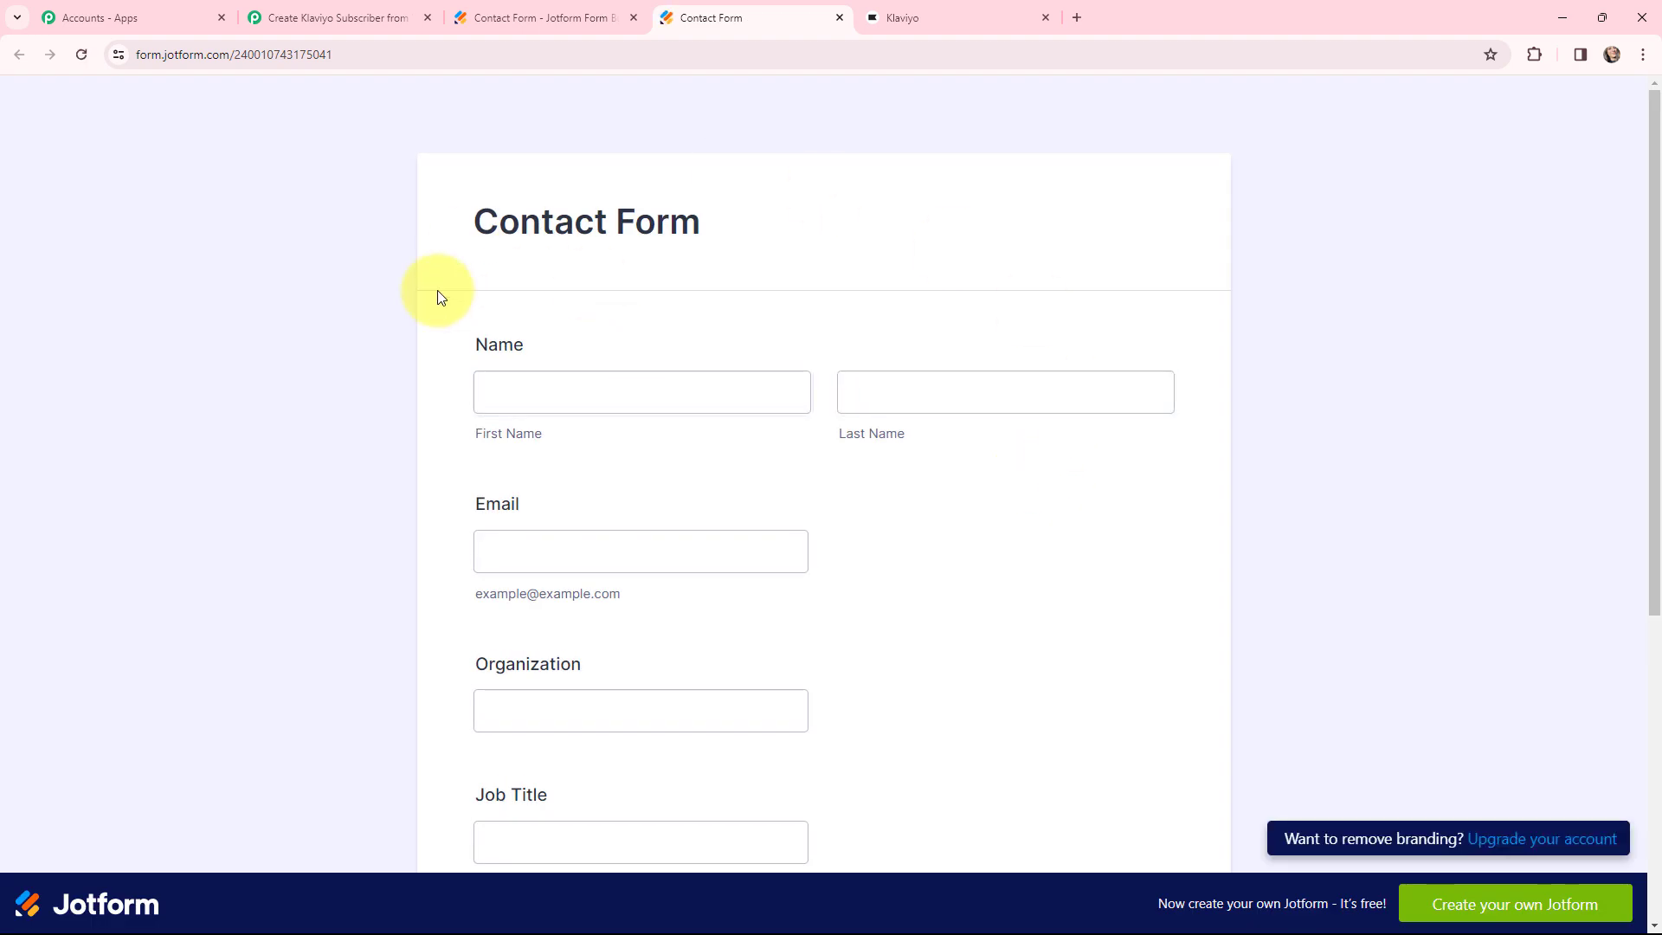
left_click(333, 17)
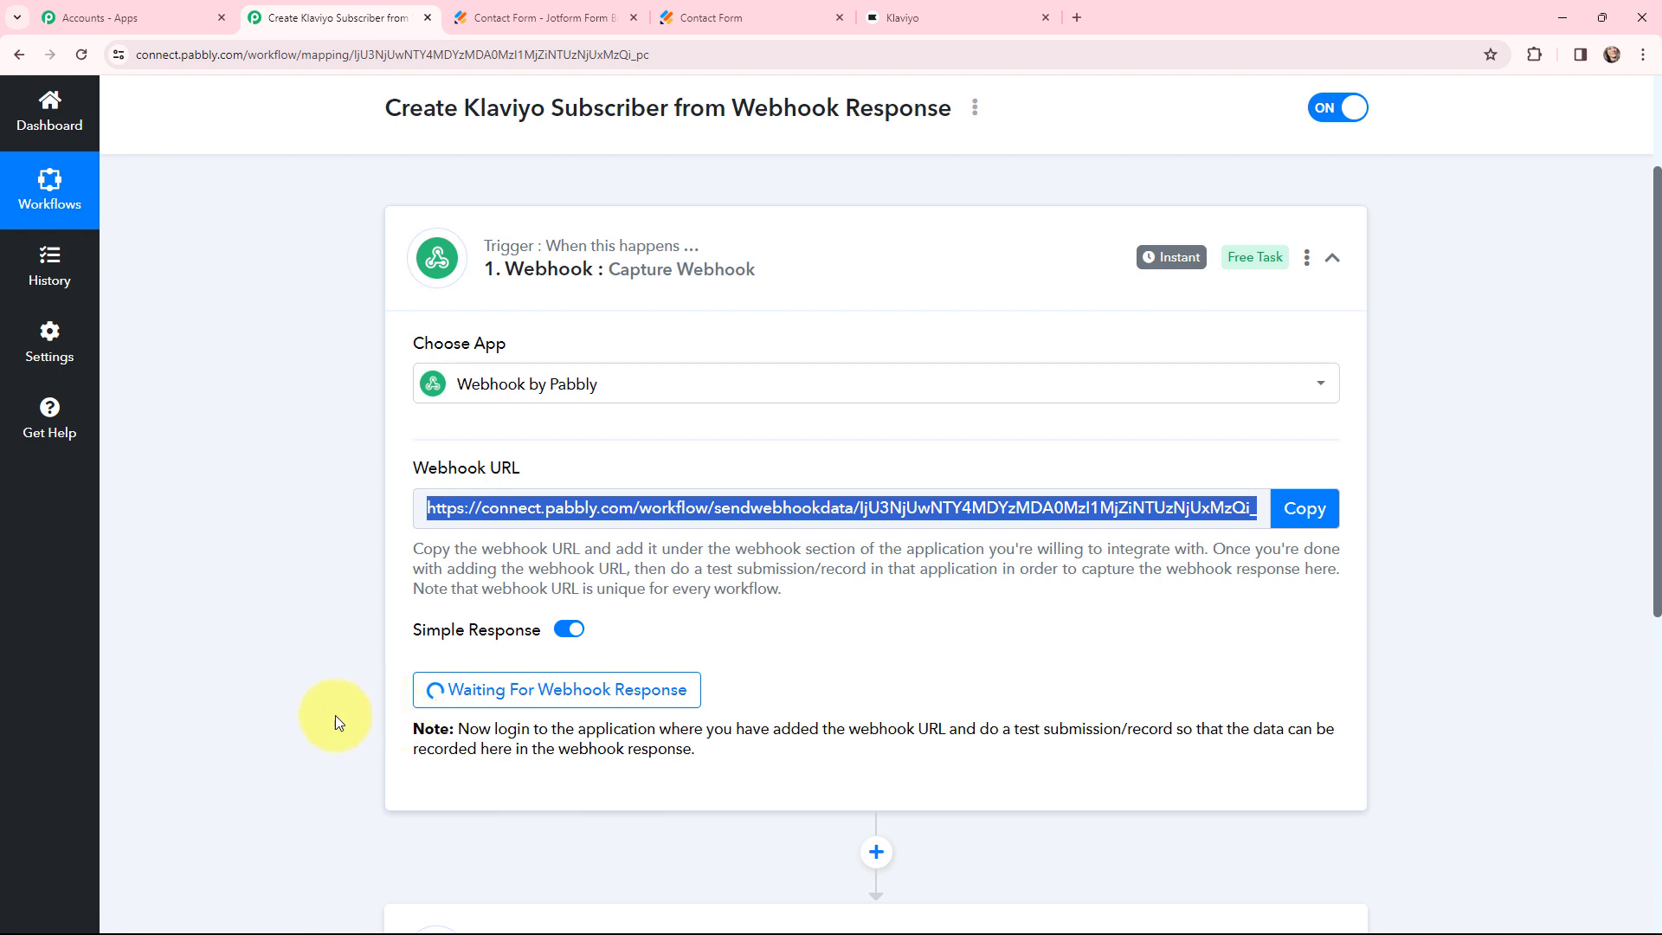
left_click(745, 17)
Step: In the published Jotform Contact Form, enter the test respondent's first name, last name and e-mail address
left_click(677, 371)
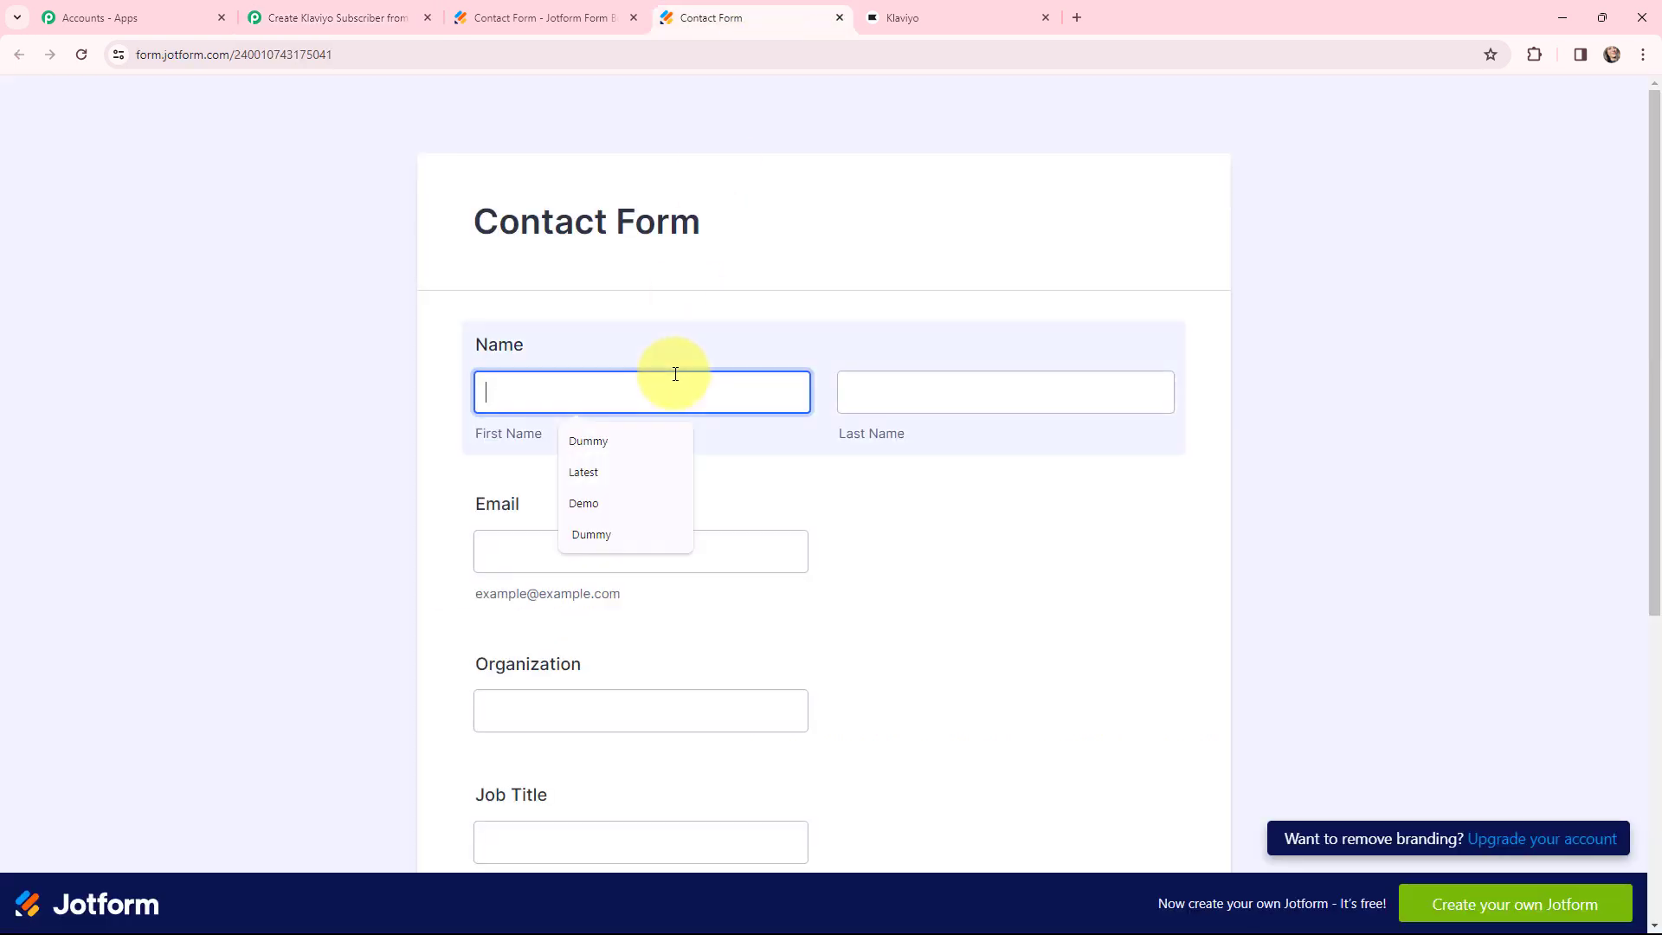
left_click(604, 504)
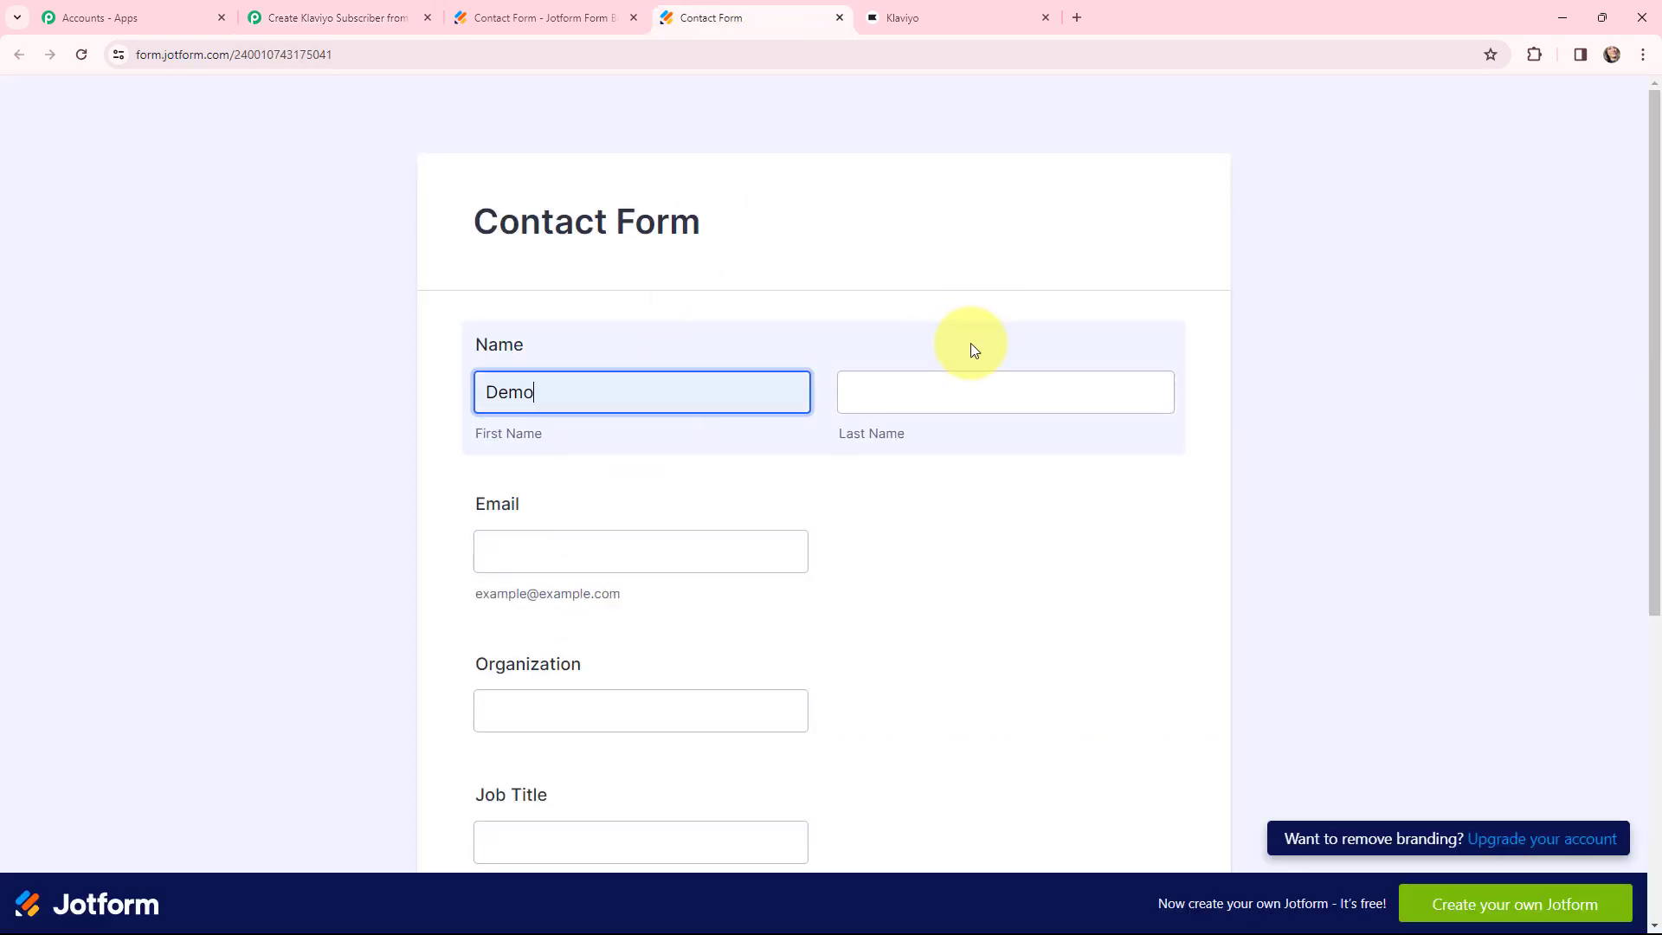
left_click(931, 400)
left_click(948, 441)
left_click(592, 561)
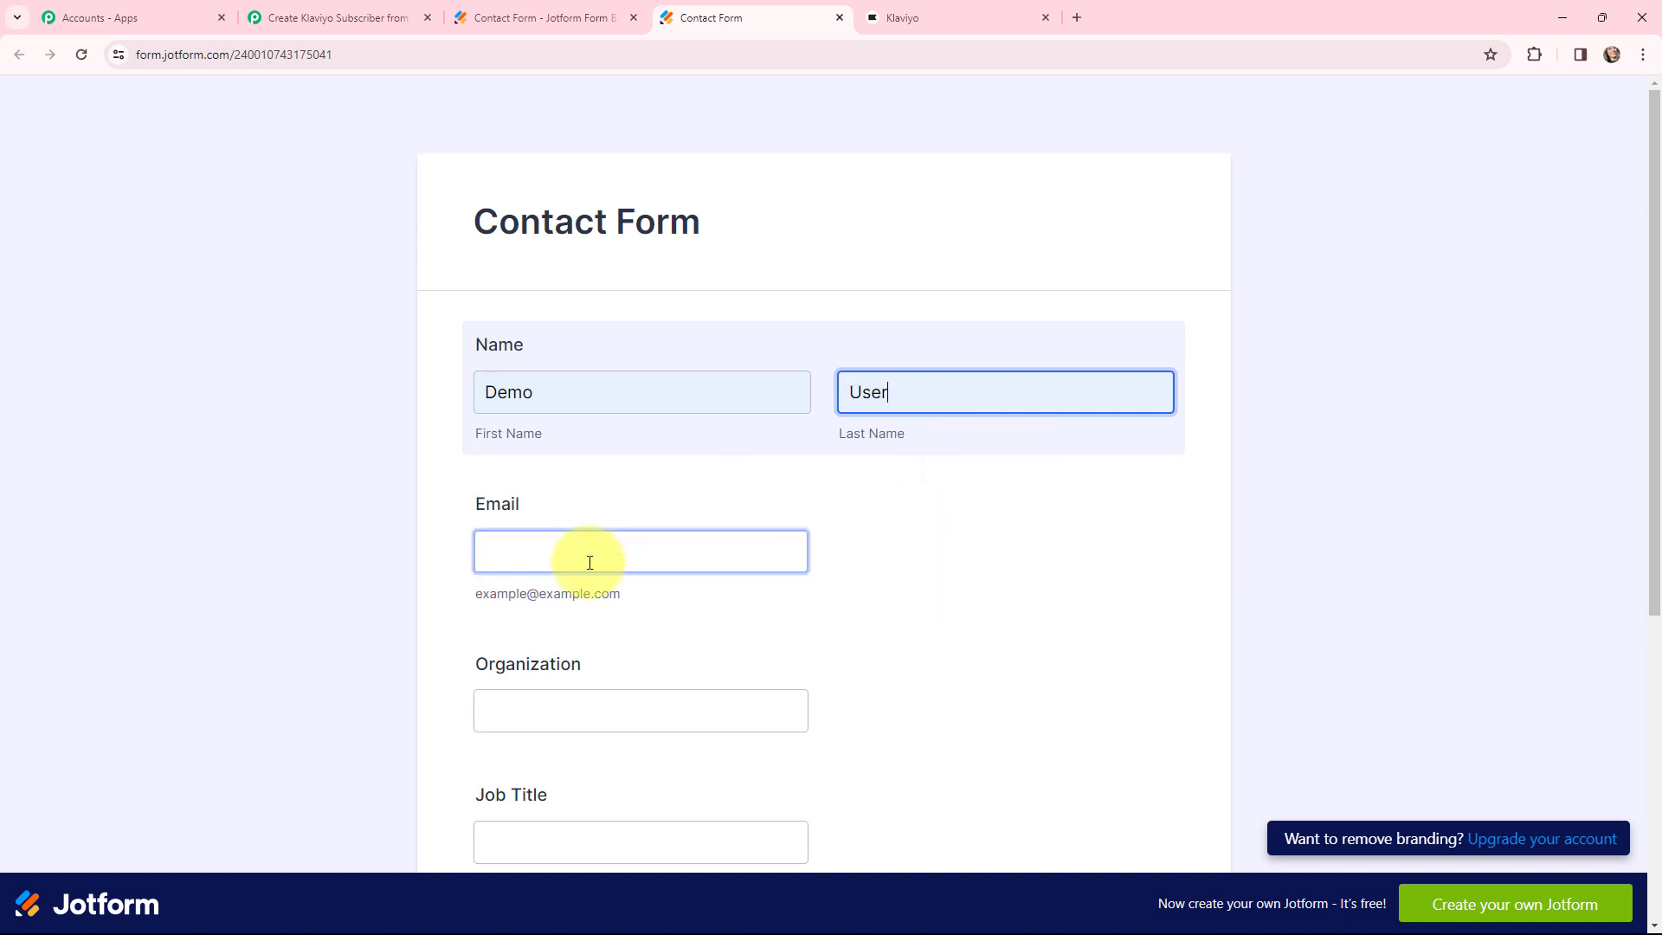
left_click(636, 674)
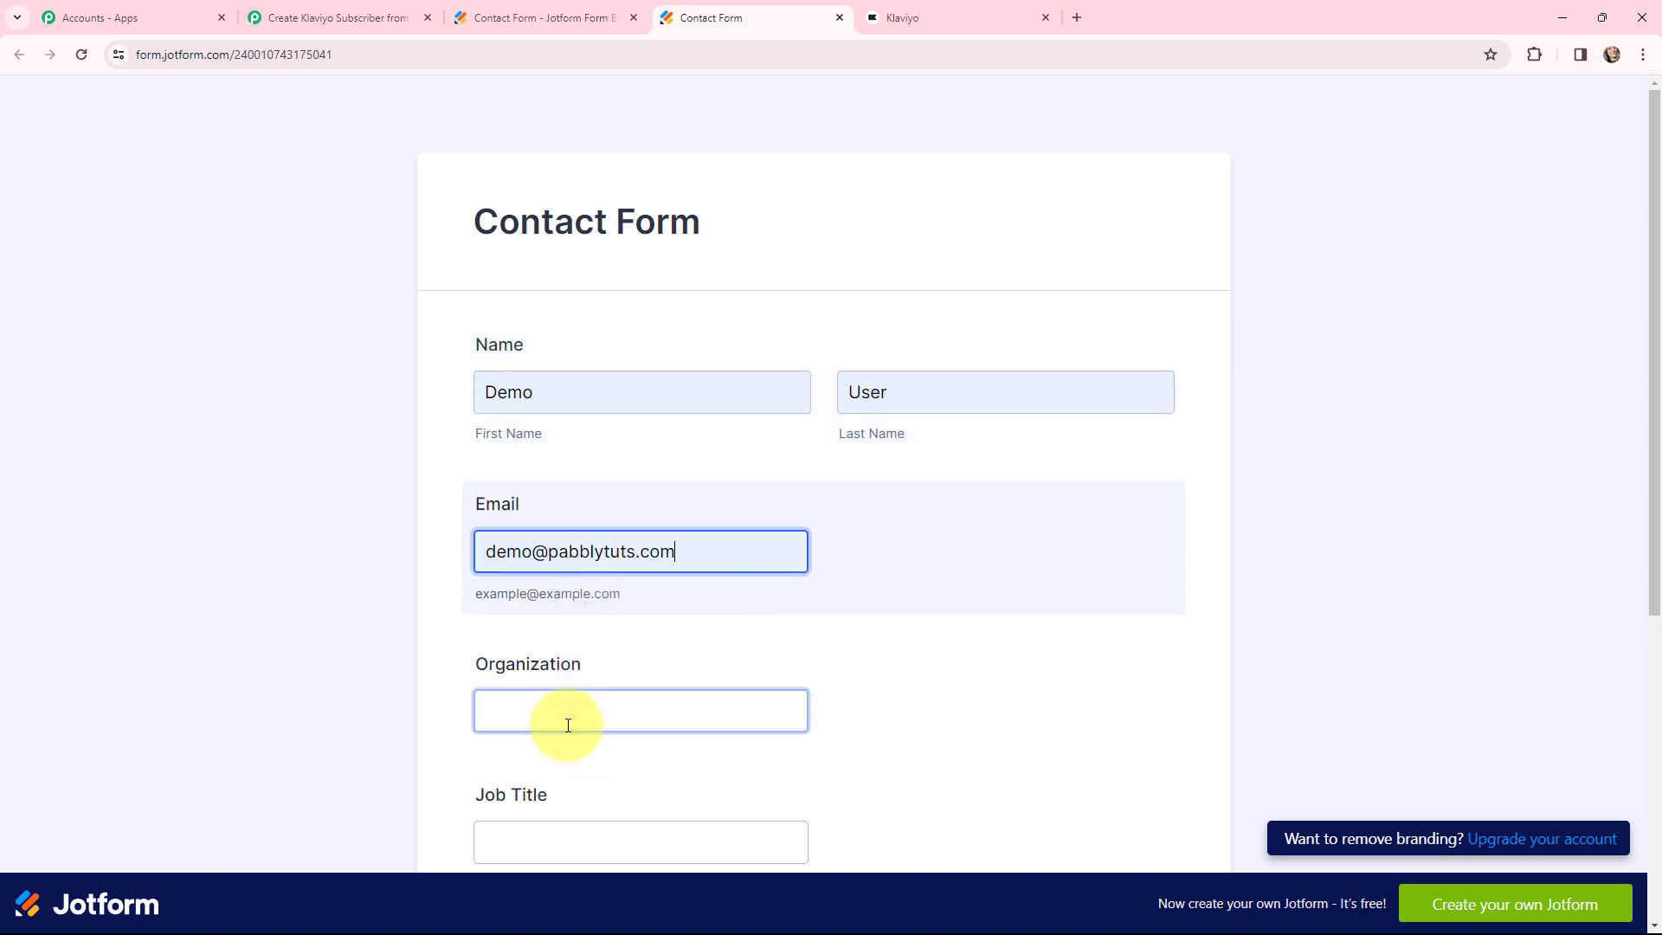
Step: Fill in the organization as Pabbly Tuts, job title as Software Developer, city as Bhopal and country as India
left_click(568, 718)
scroll(646, 616, "down", 3)
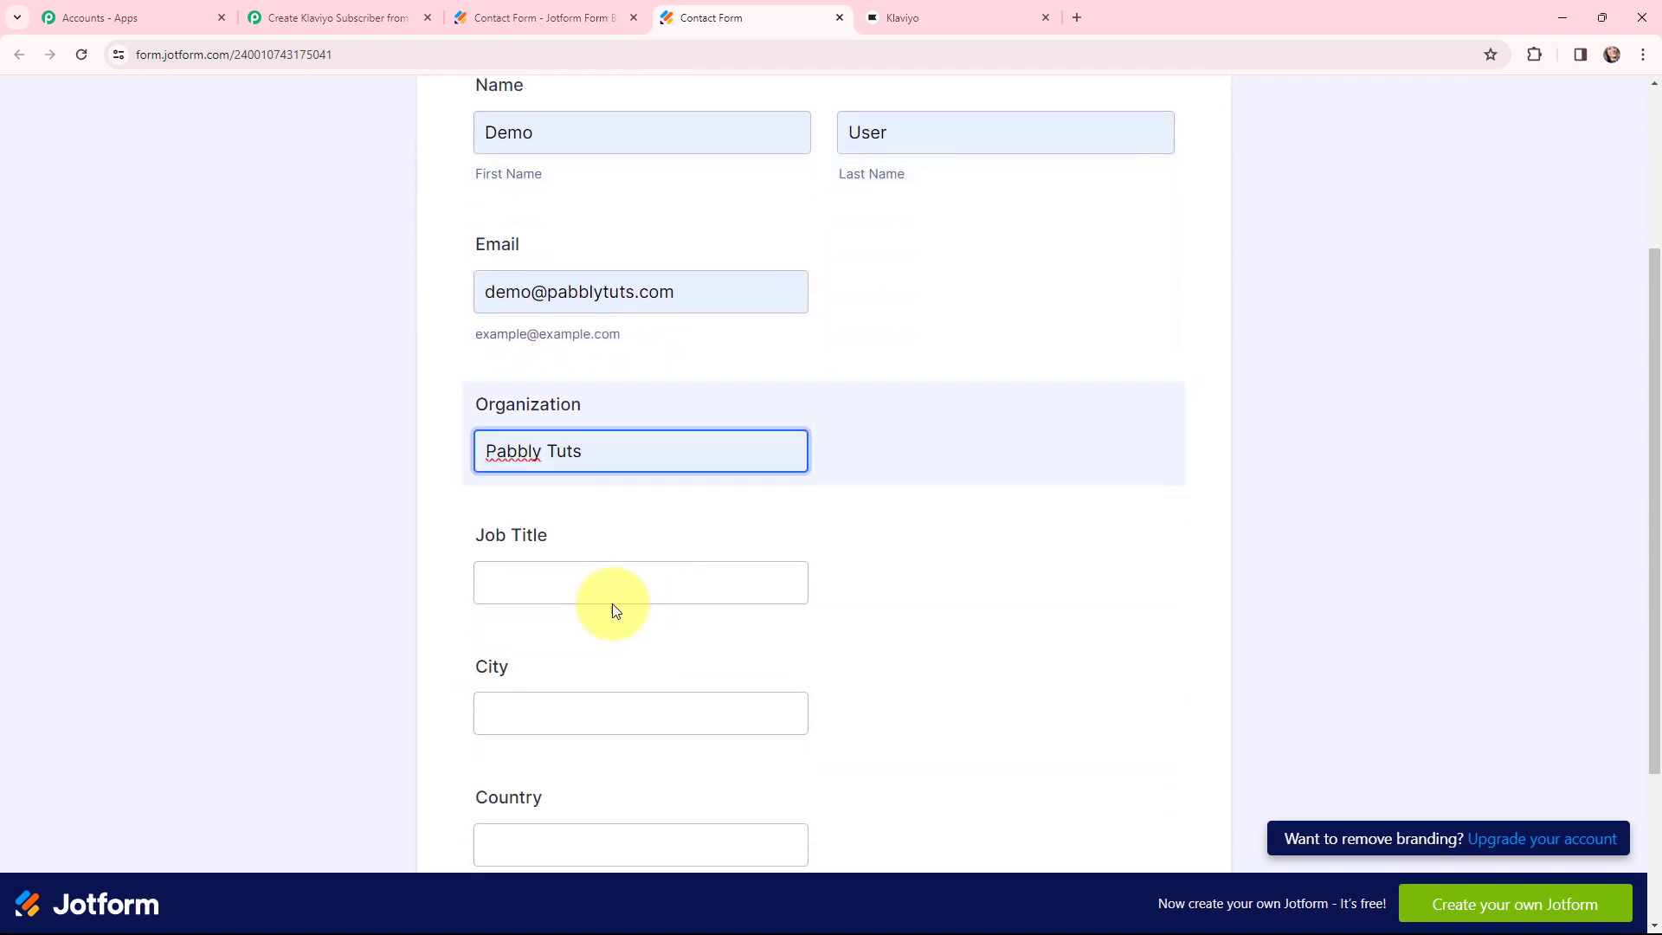
left_click(597, 590)
left_click(605, 631)
left_click(567, 718)
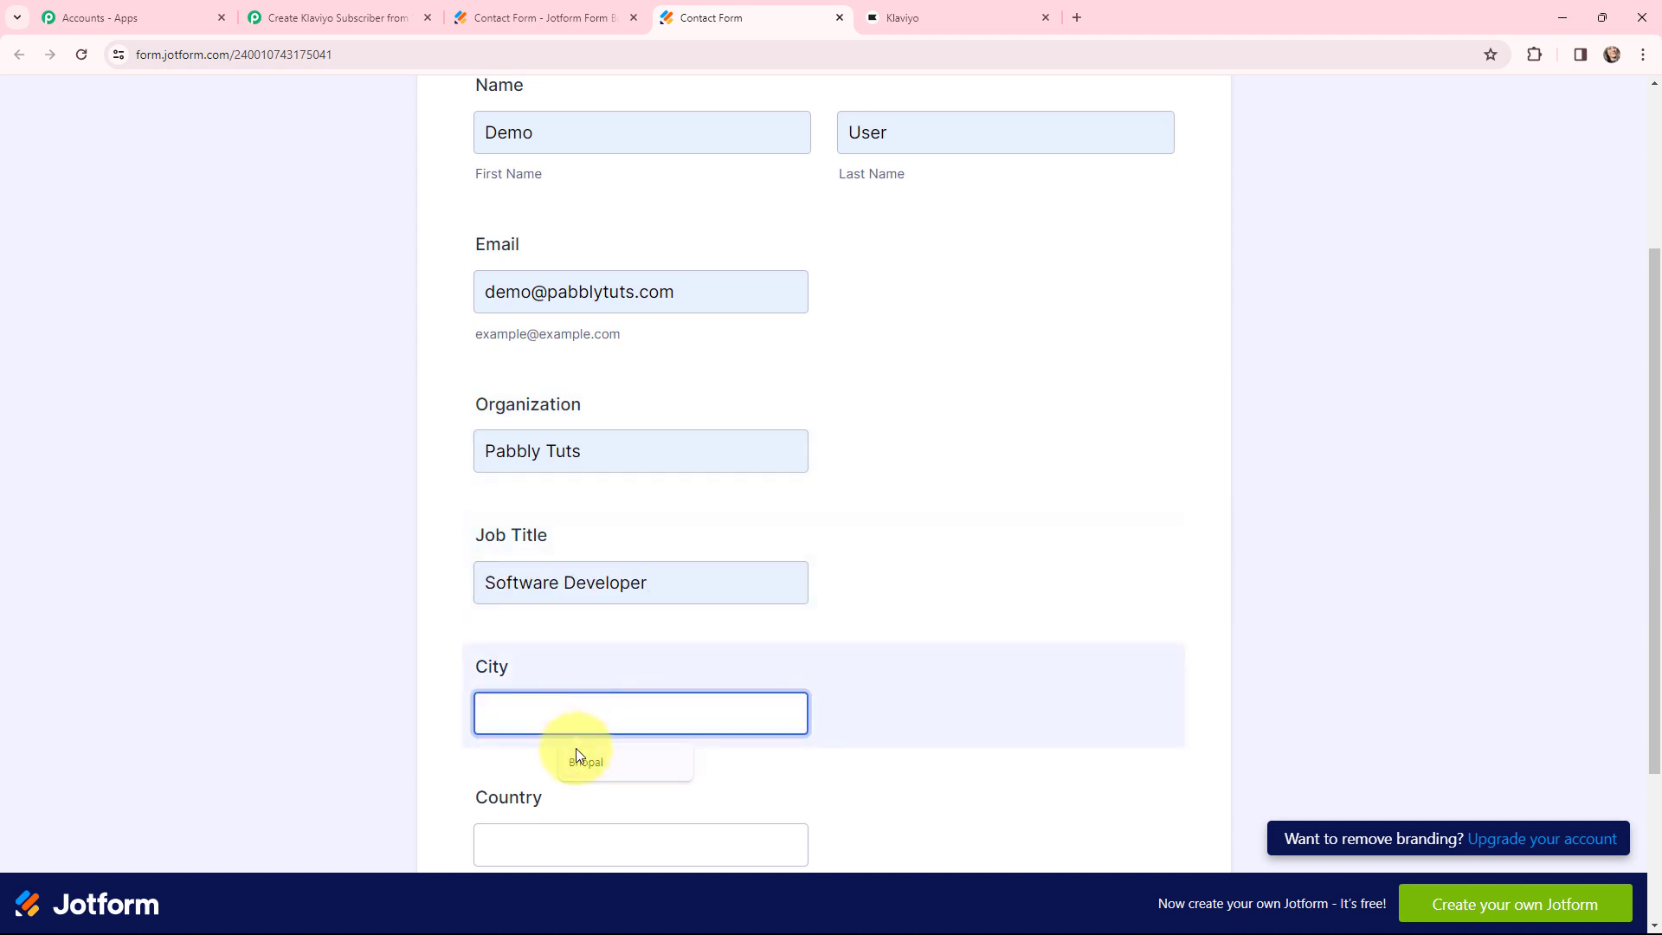
left_click(582, 762)
scroll(571, 718, "down", 2)
left_click(568, 671)
left_click(573, 725)
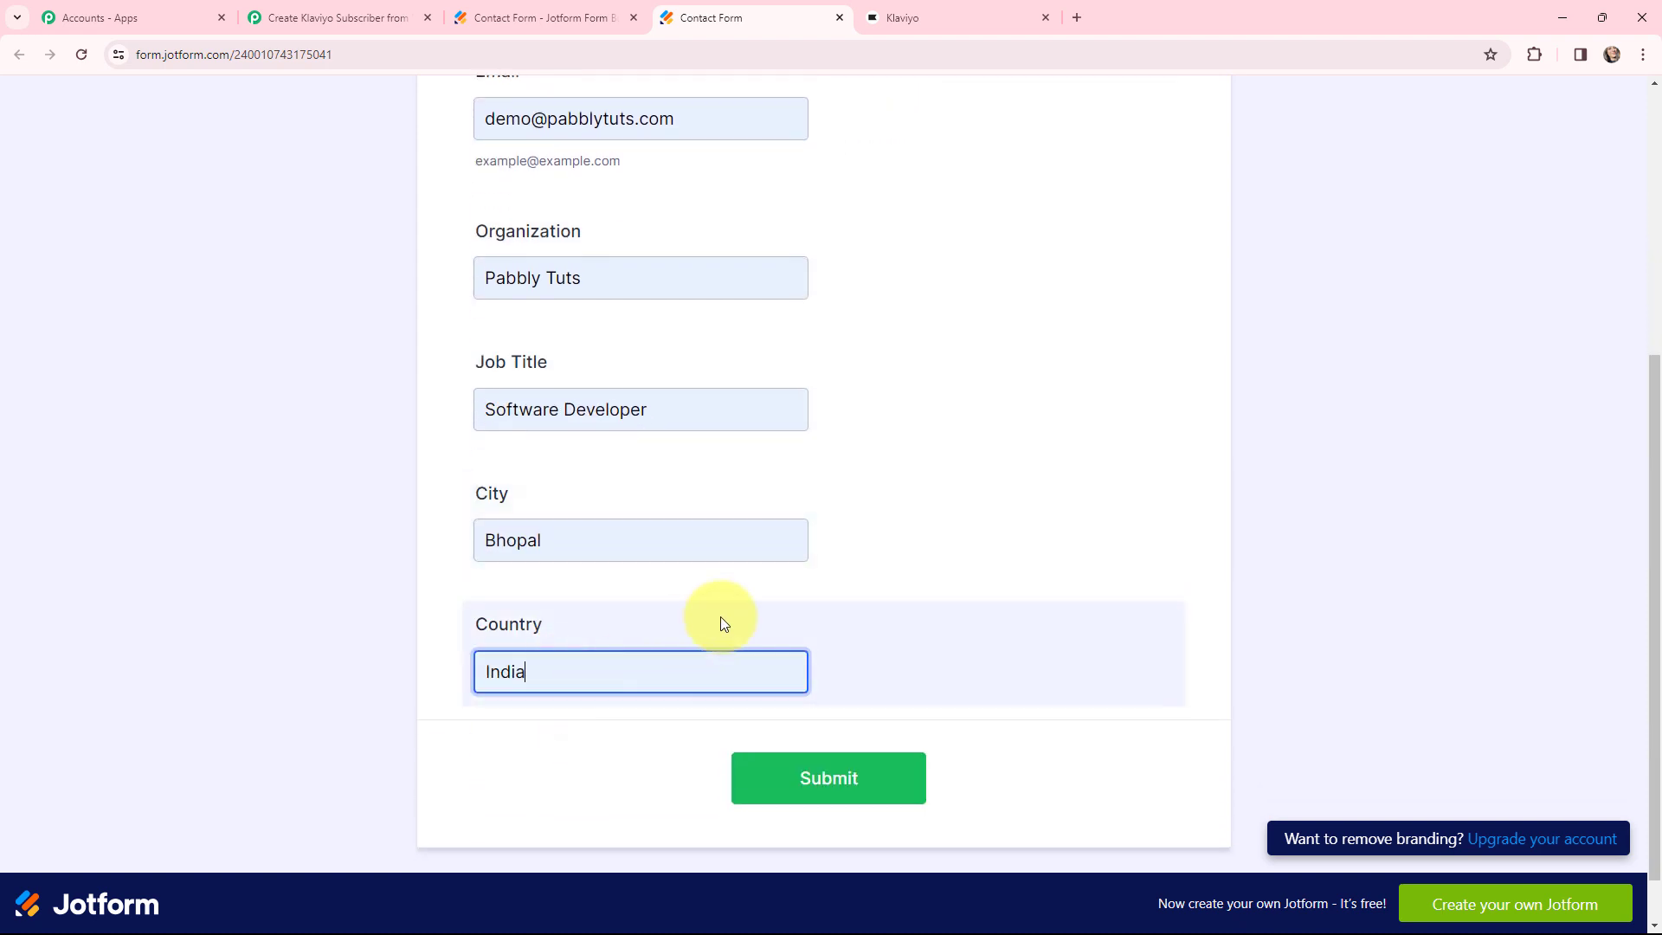
Step: Review the completed Contact Form entries and submit the form
scroll(735, 614, "up", 4)
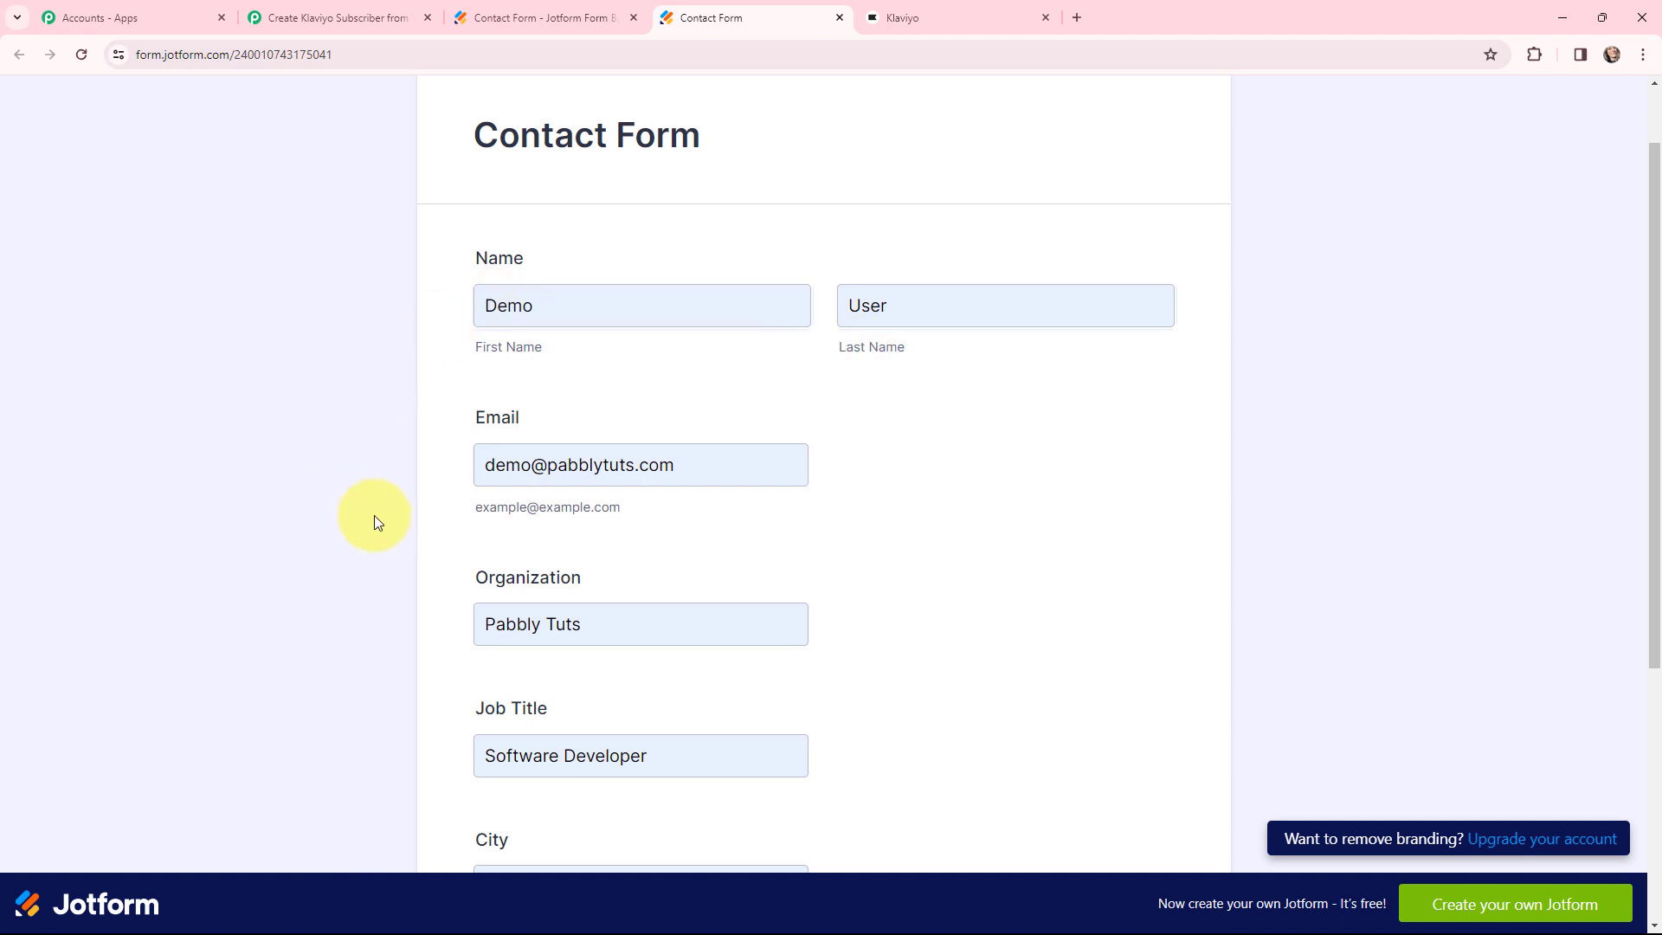
scroll(422, 352, "down", 4)
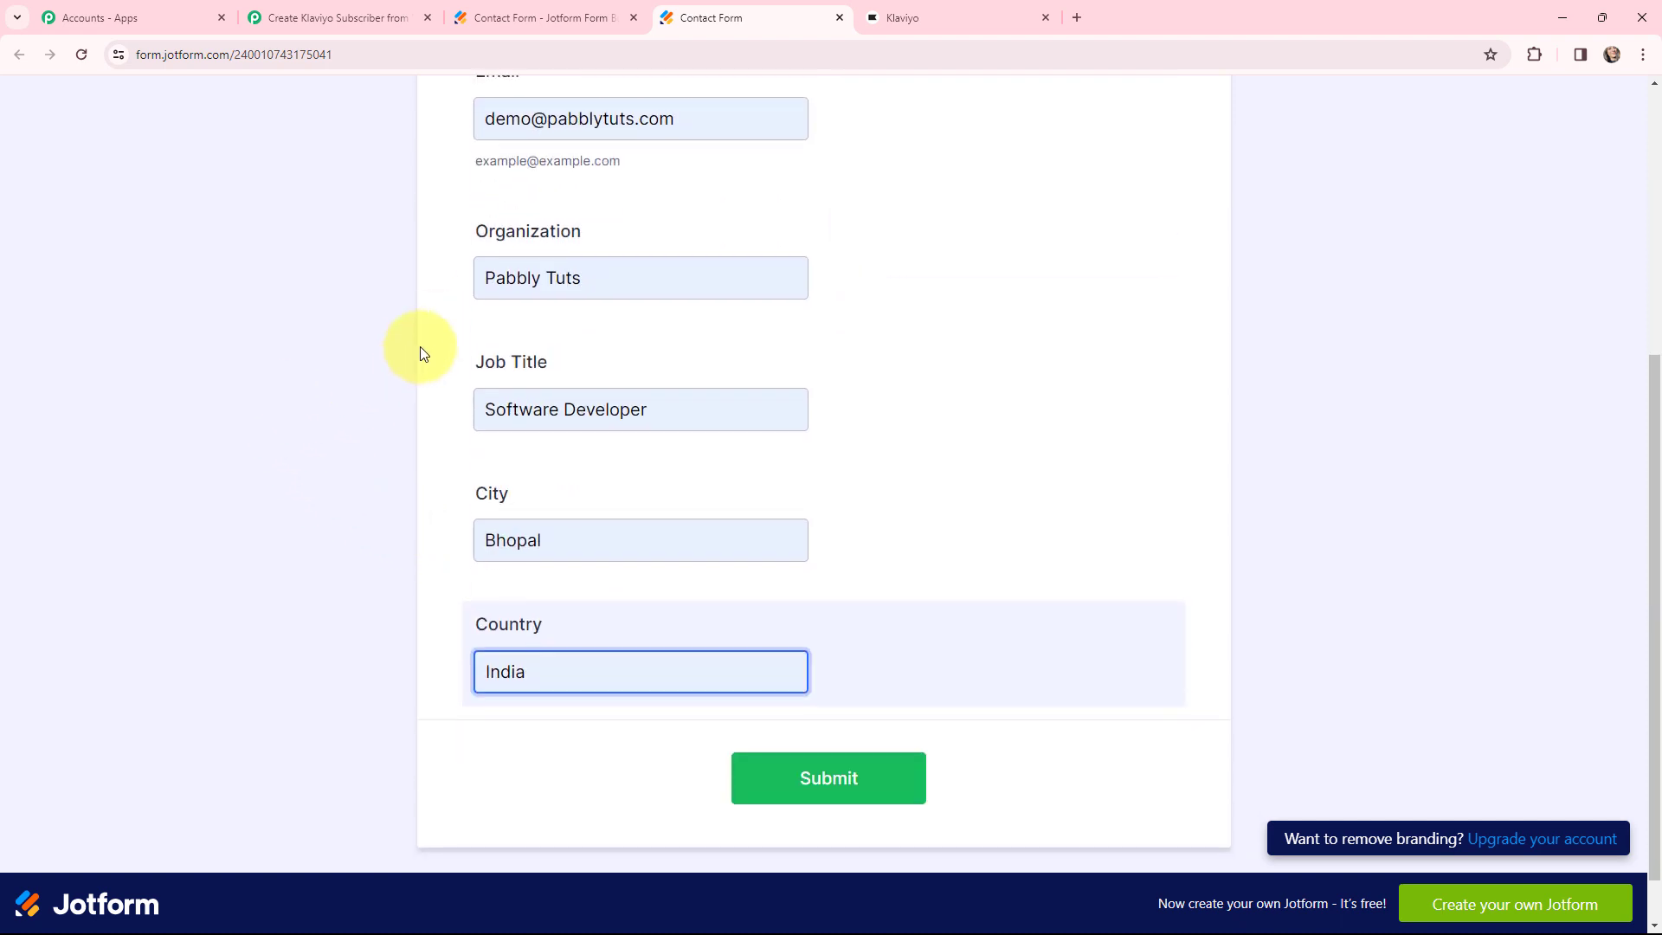
left_click(825, 776)
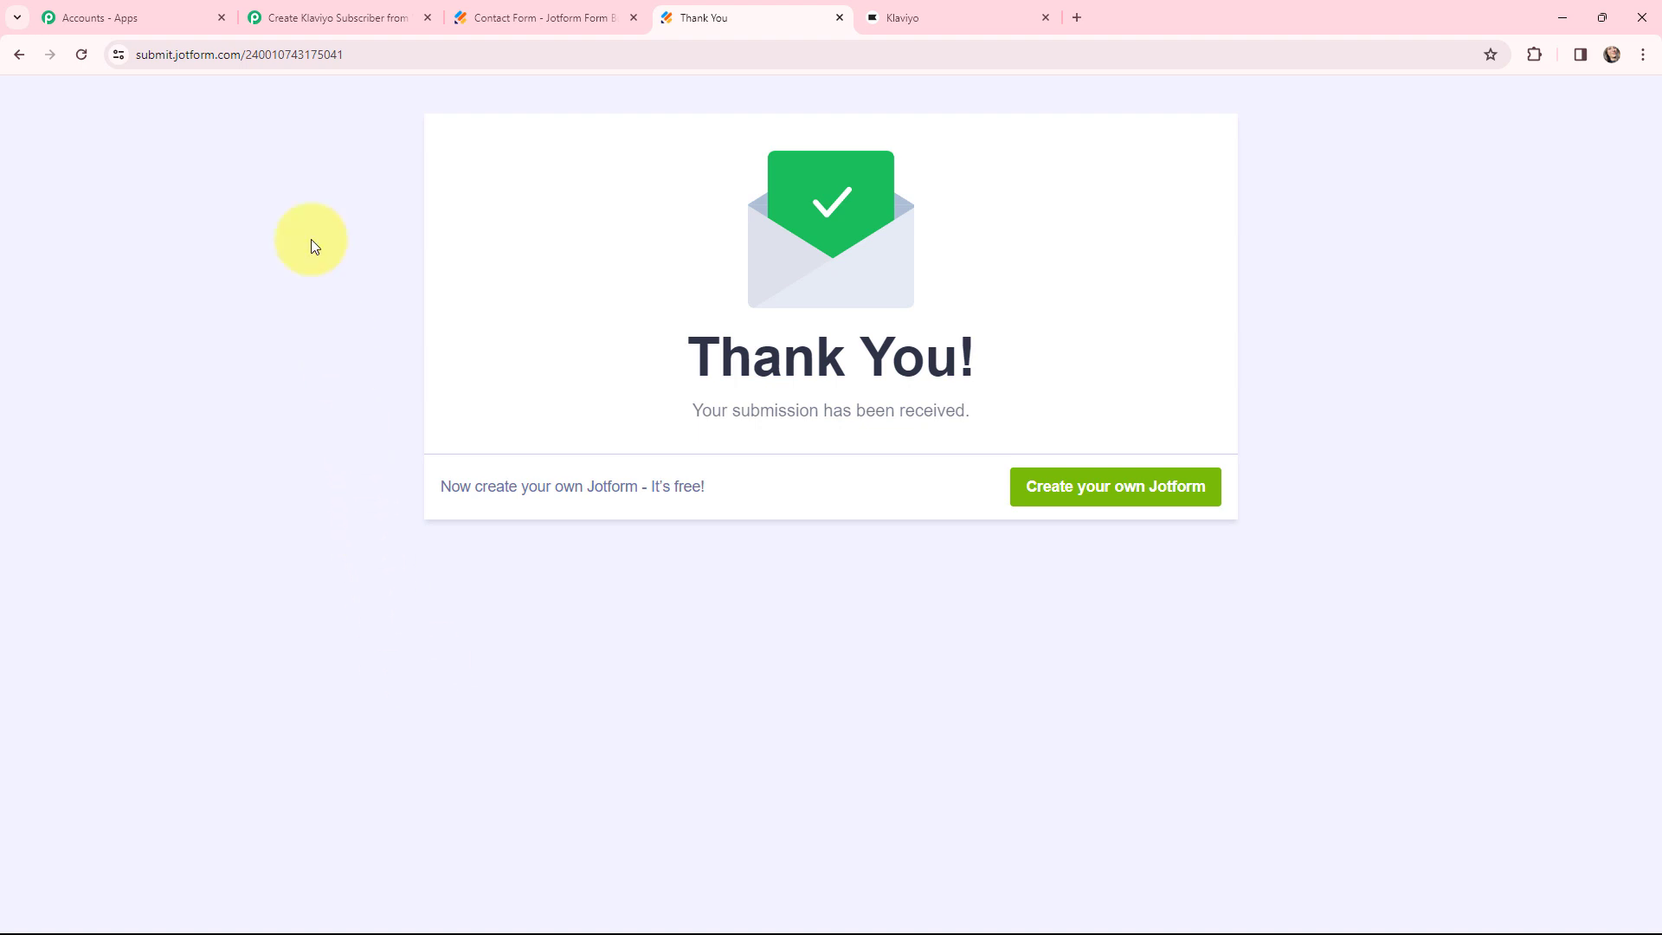
Step: Back in Pabbly Connect, examine the trigger's received webhook response for the submitted form details and check its Instant label
left_click(325, 7)
scroll(857, 168, "down", 4)
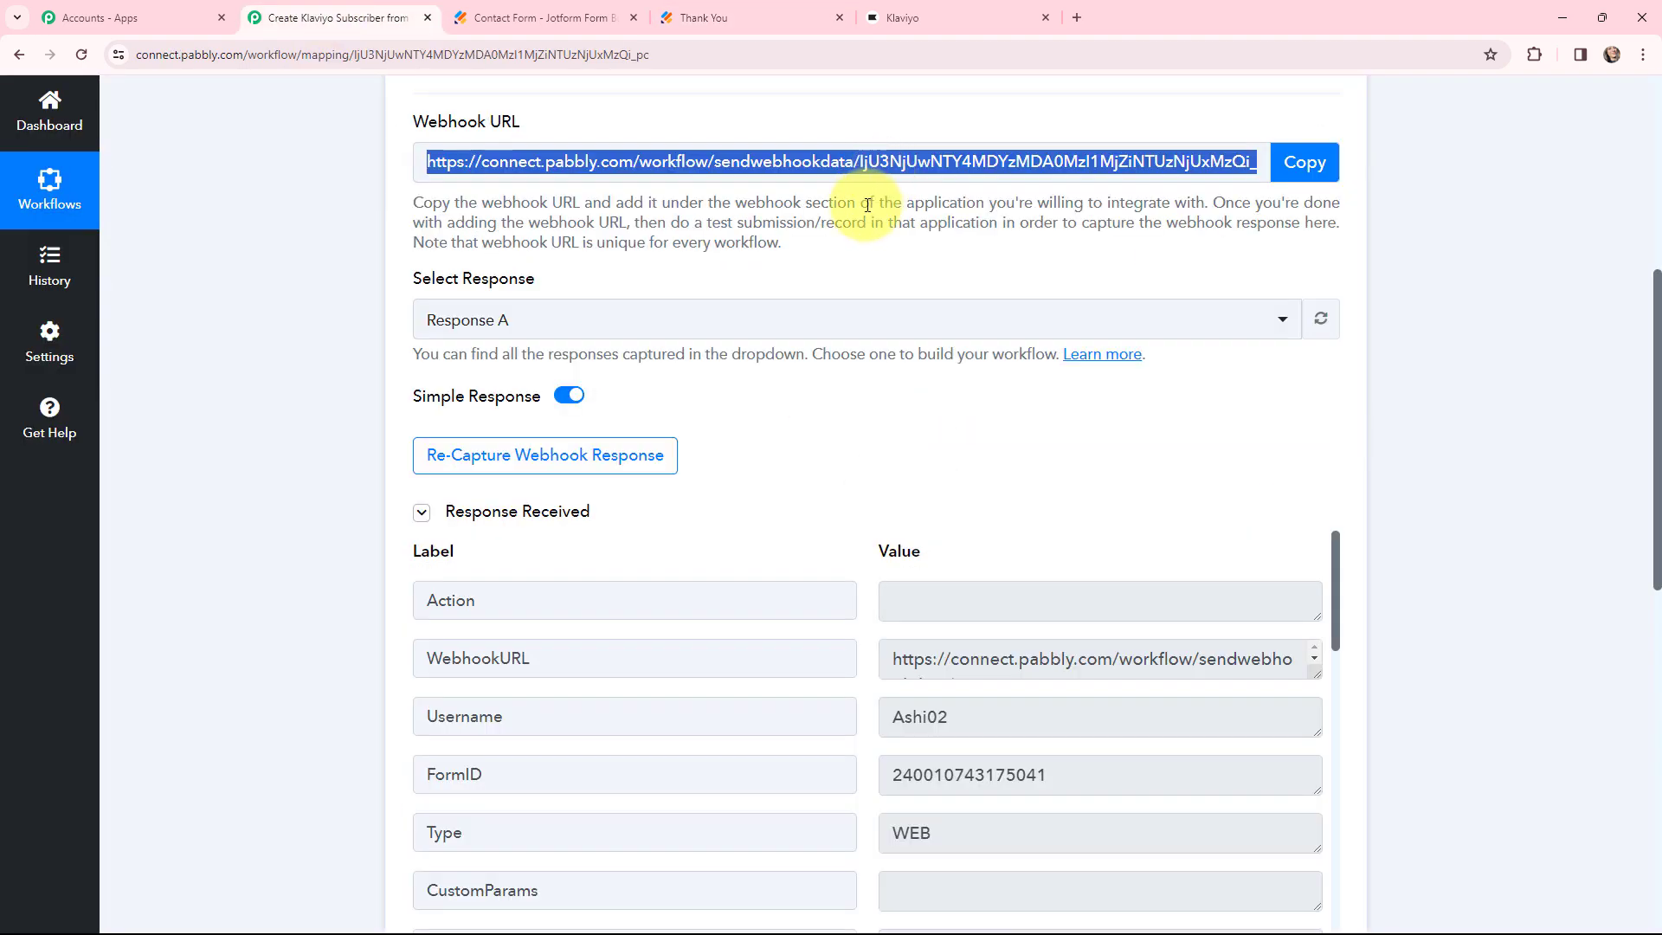
scroll(867, 243, "down", 1)
scroll(866, 247, "down", 1)
scroll(1002, 267, "down", 2)
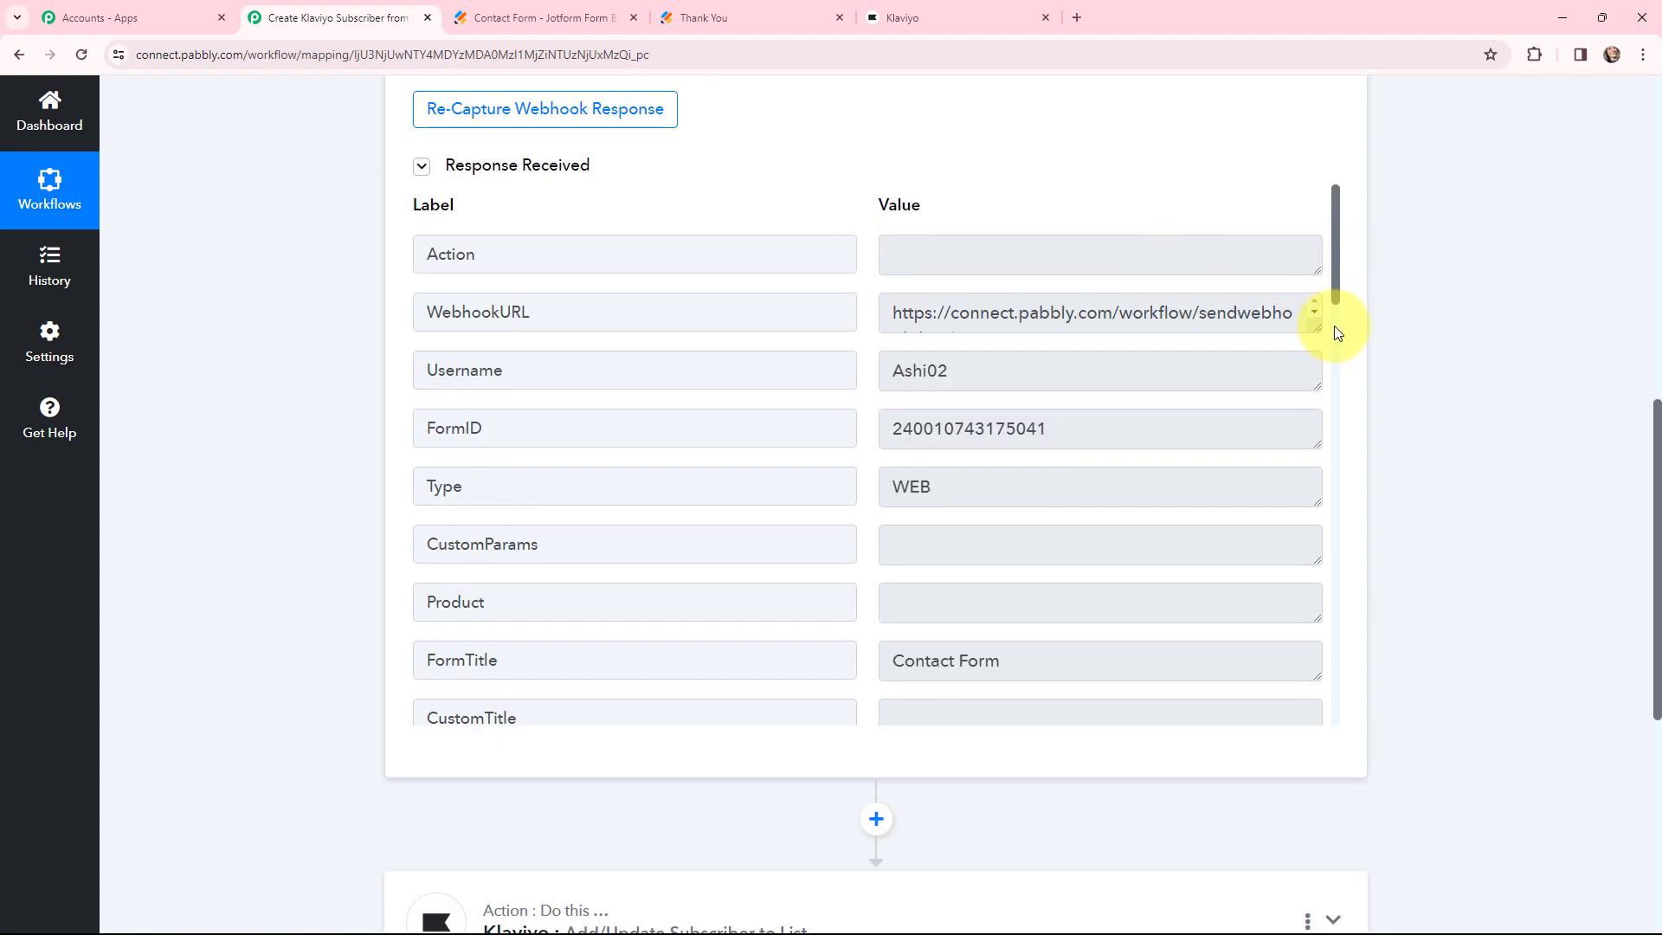
left_click_drag(1338, 277, 1331, 367)
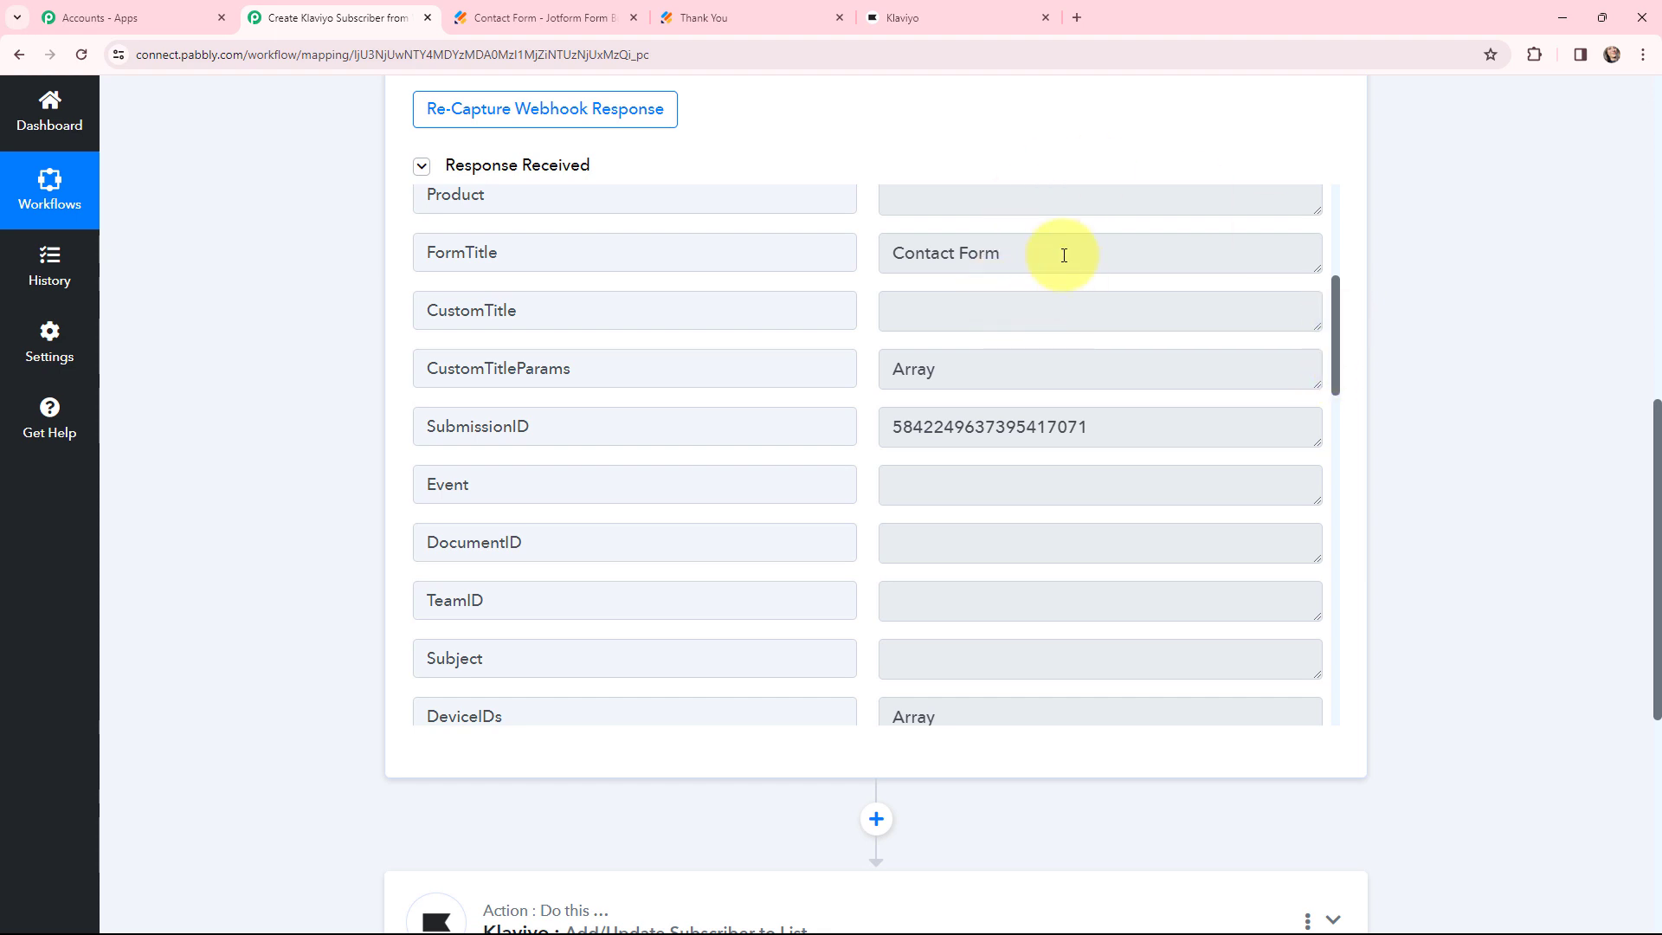
left_click_drag(1332, 329, 1327, 531)
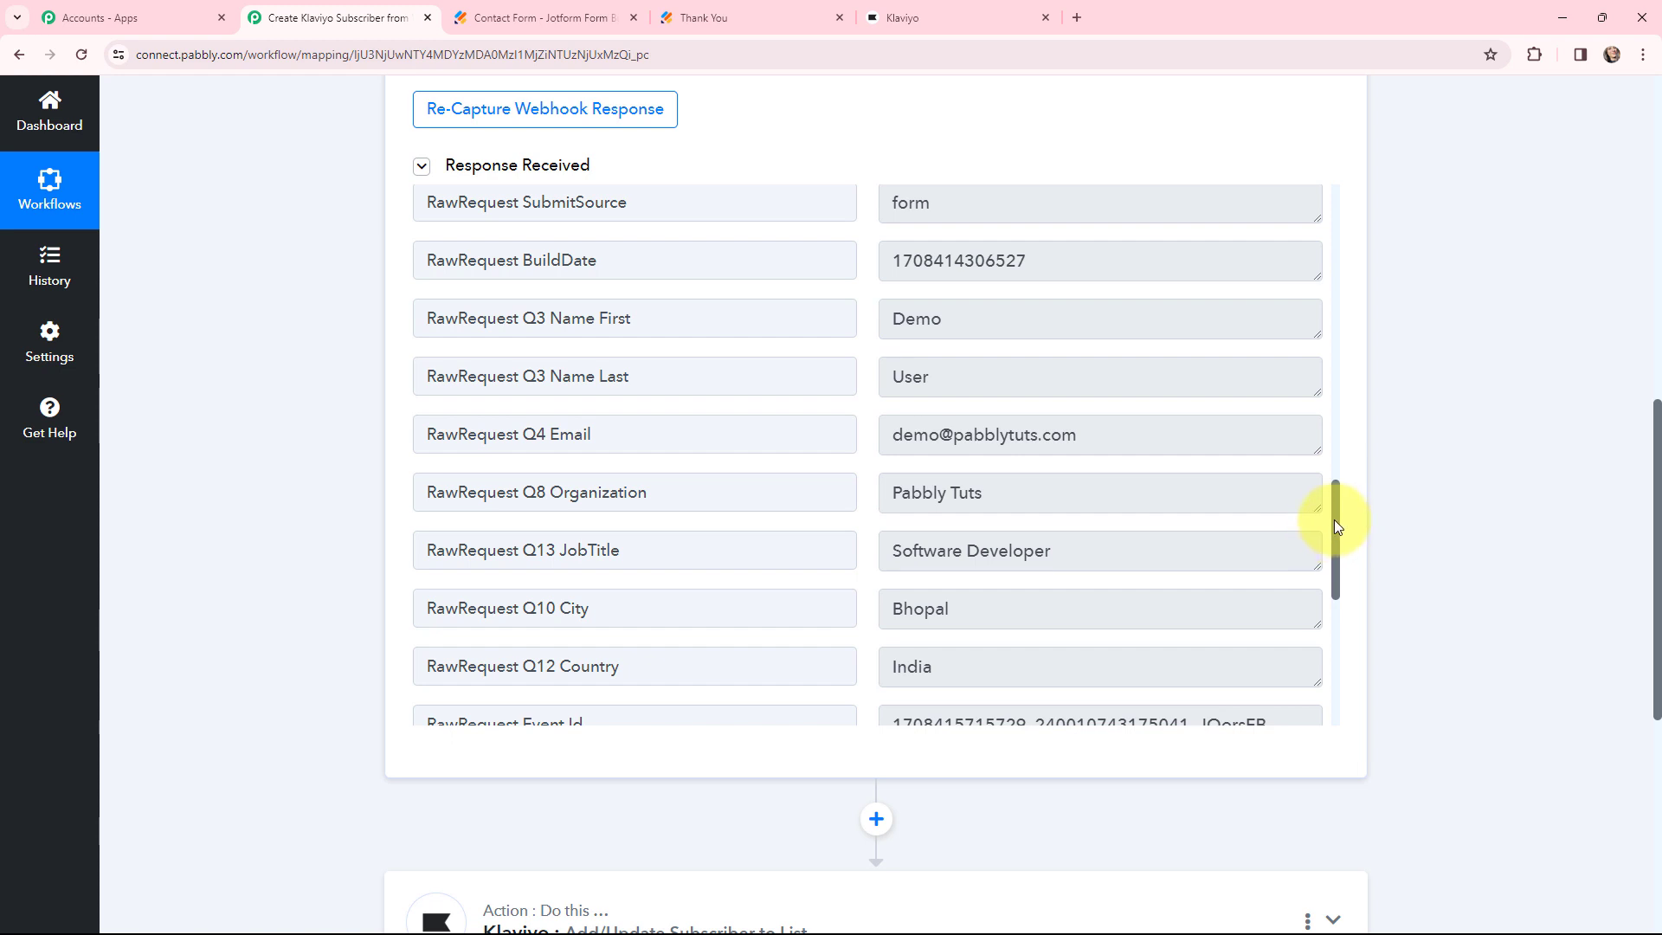
left_click_drag(1333, 524, 1390, 219)
scroll(329, 472, "up", 10)
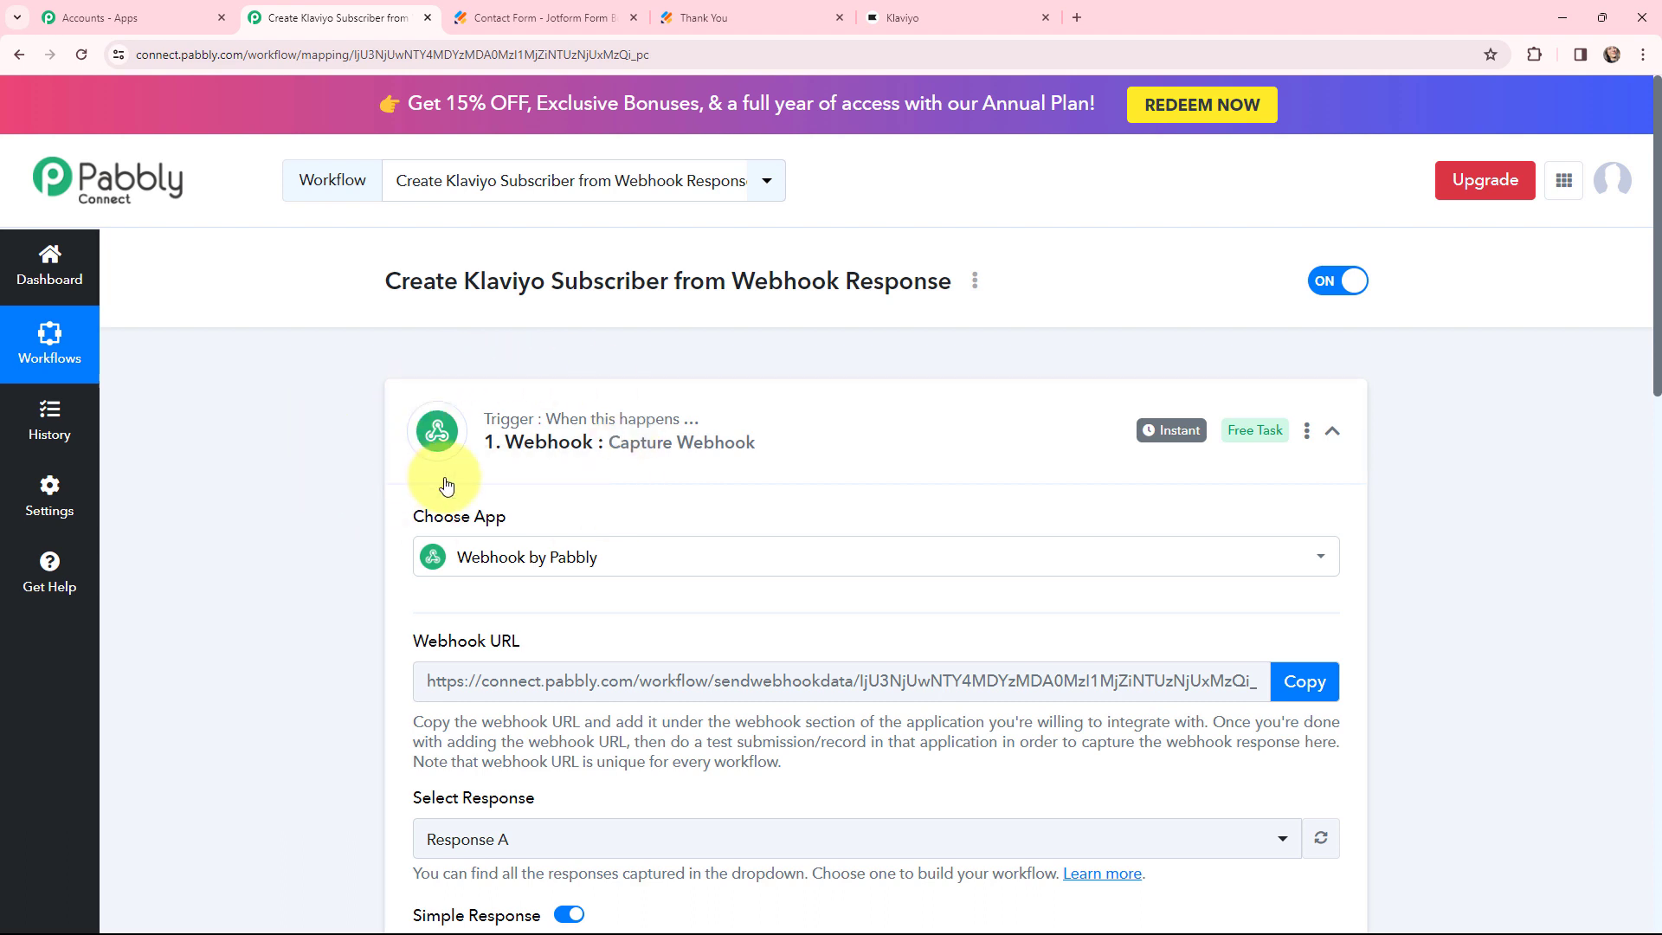
mouse_move(1157, 436)
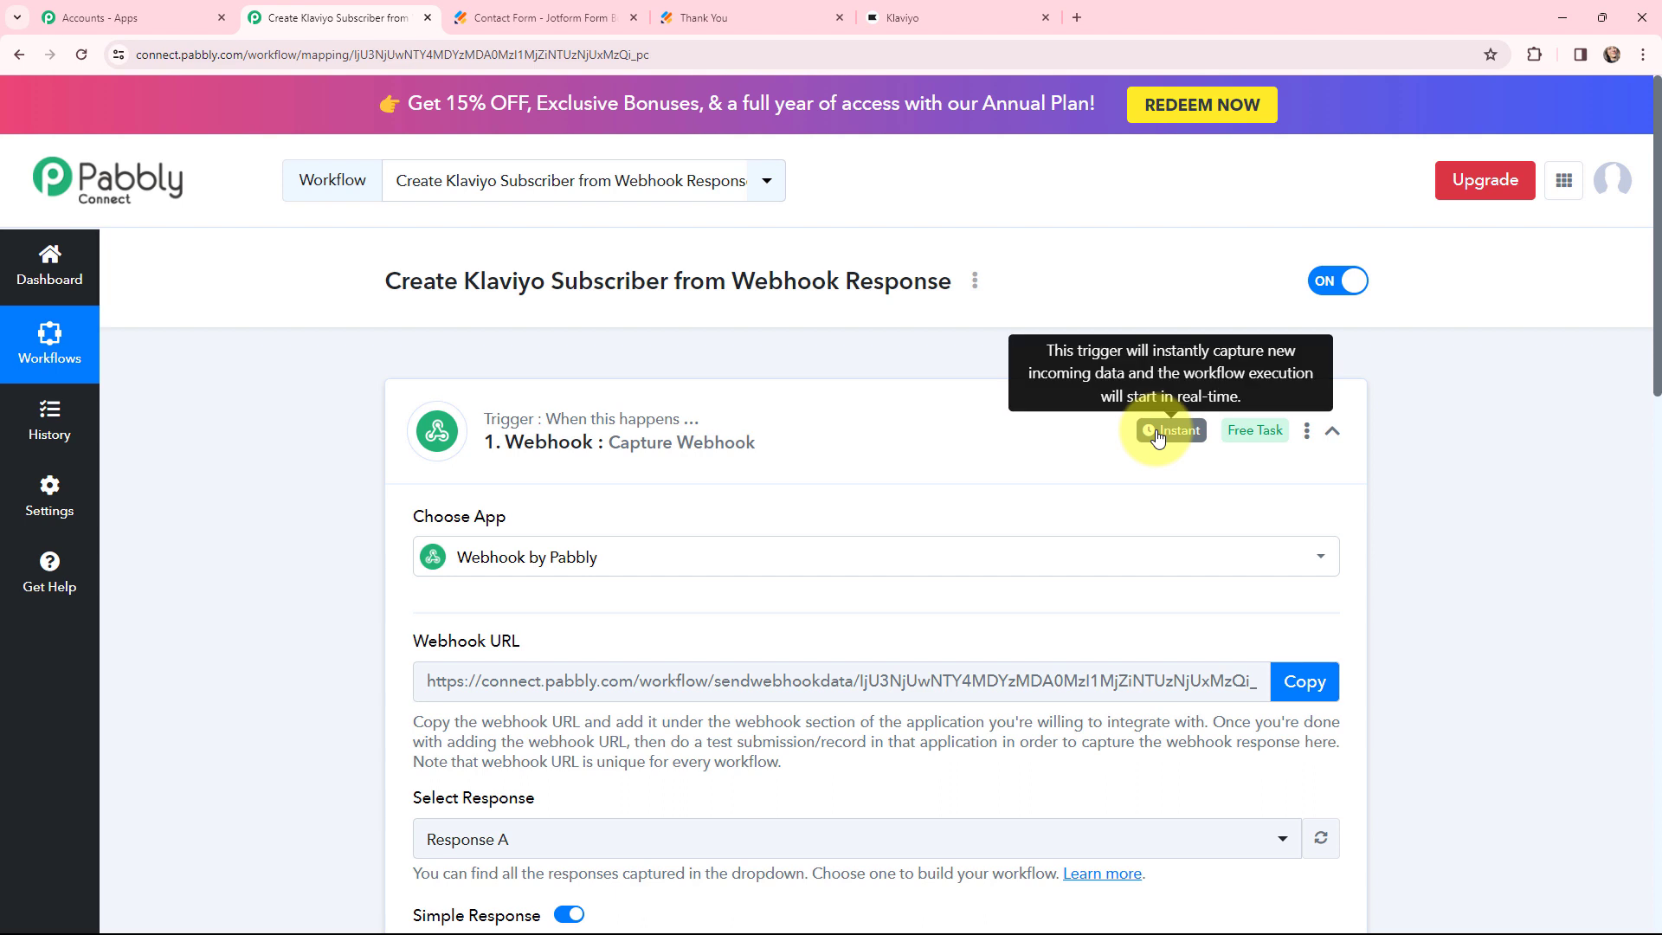
Step: Collapse the webhook trigger and start adding a new connection for the Klaviyo Add/Update Subscriber to List action
left_click(406, 402)
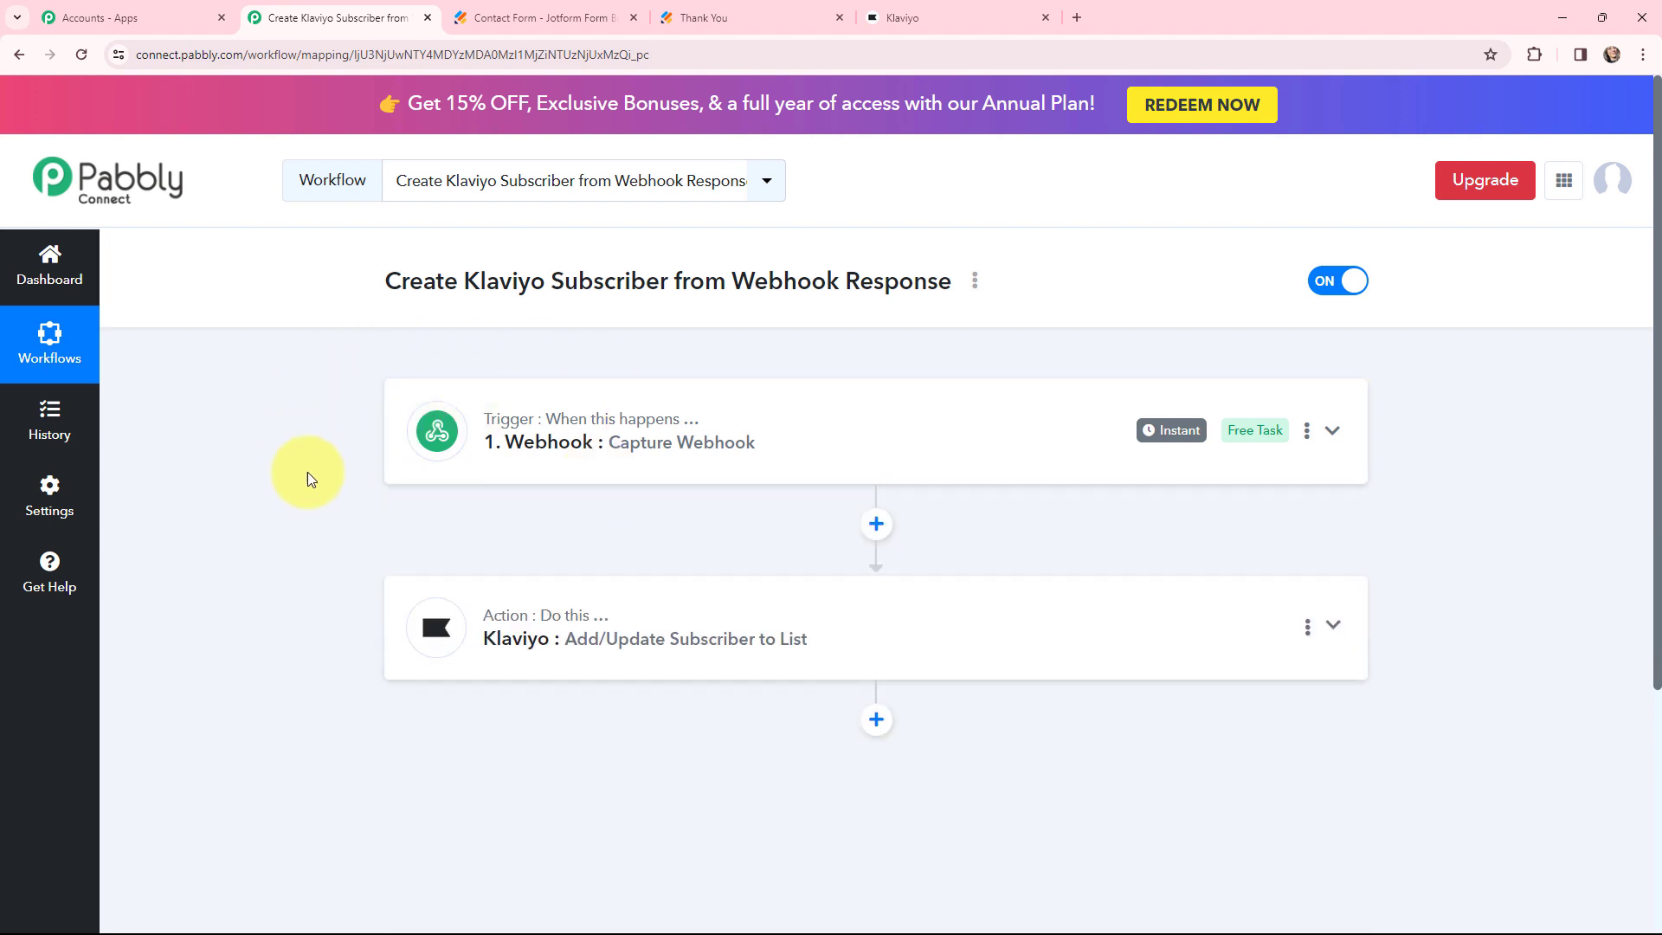
left_click(428, 619)
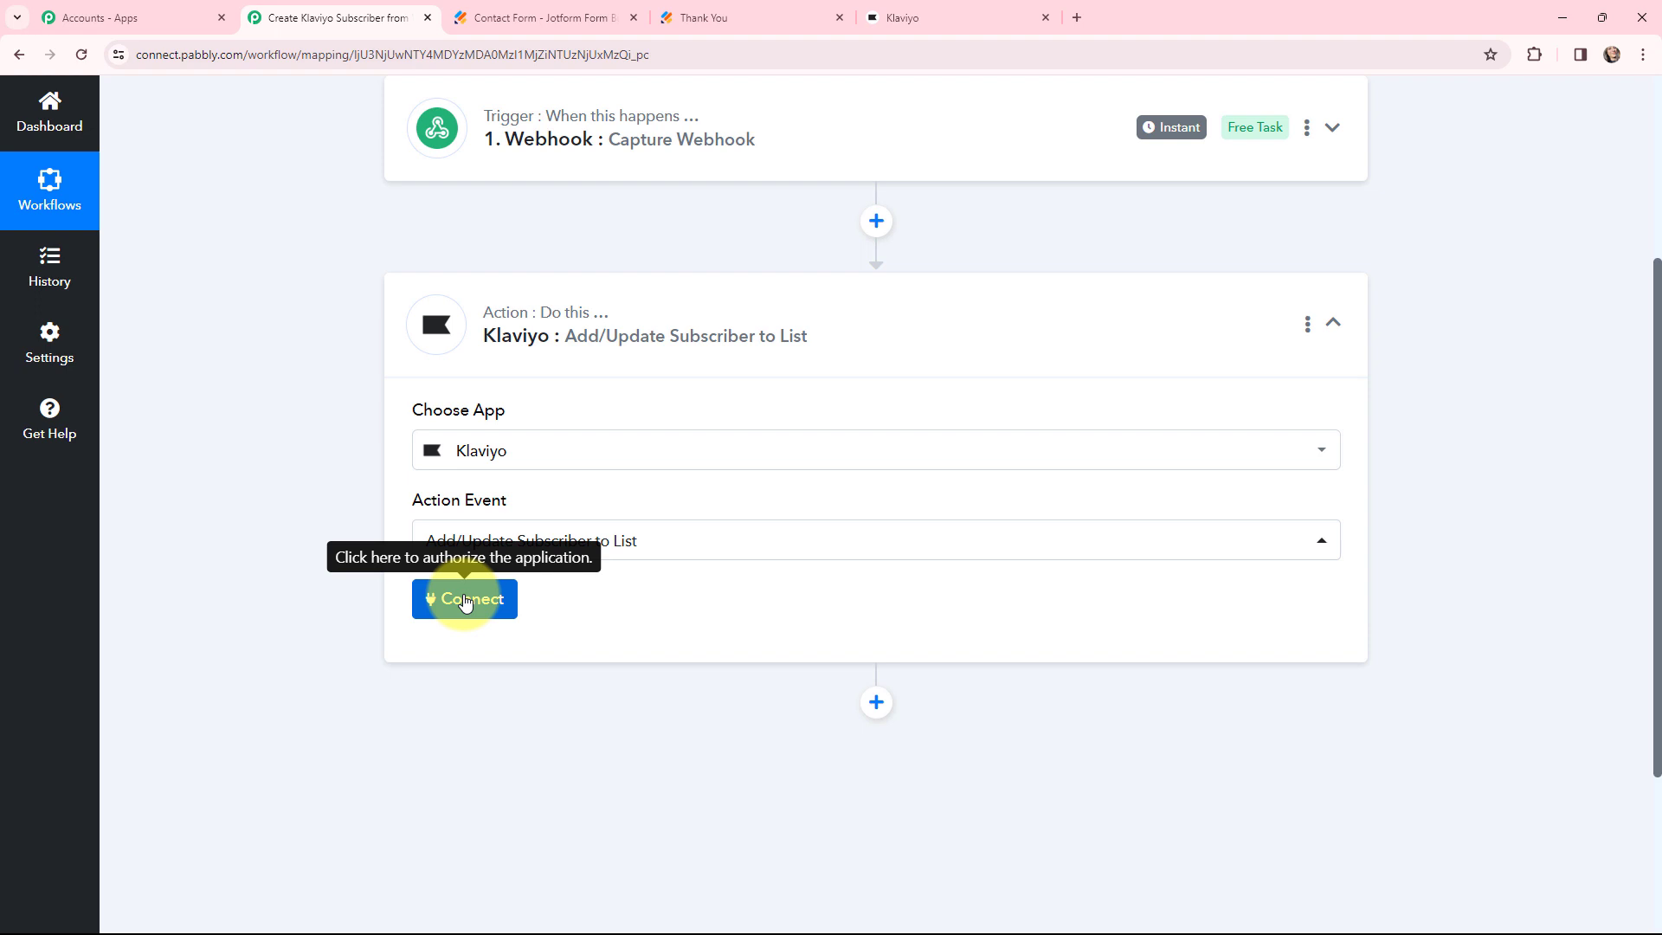
left_click(466, 601)
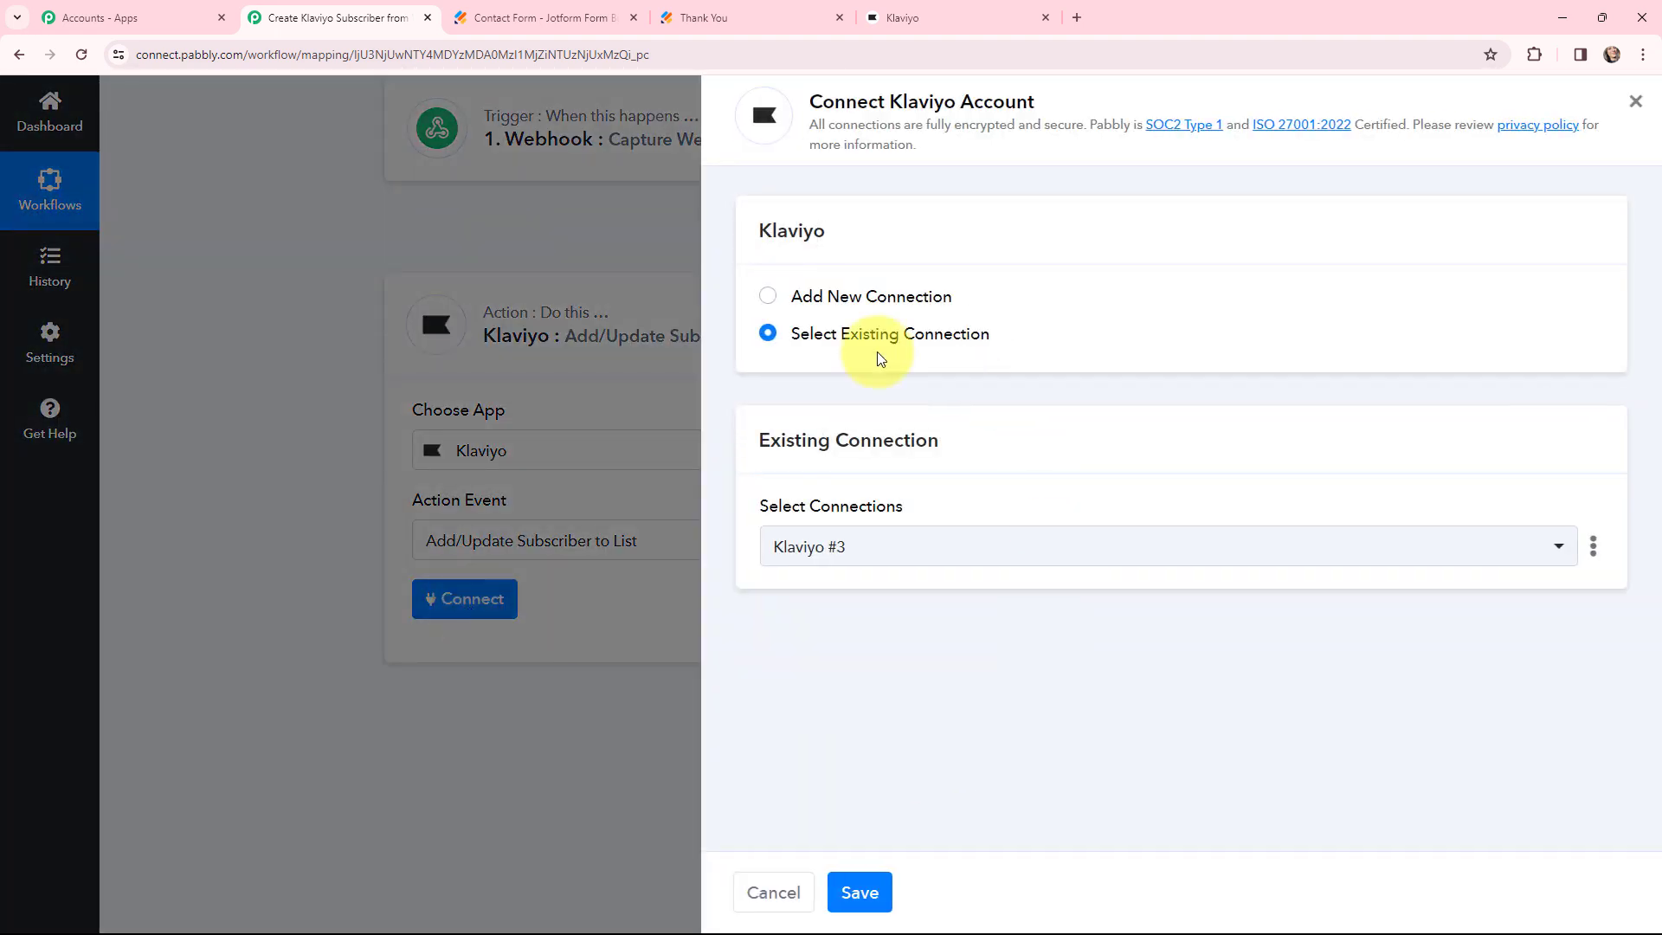
left_click(765, 298)
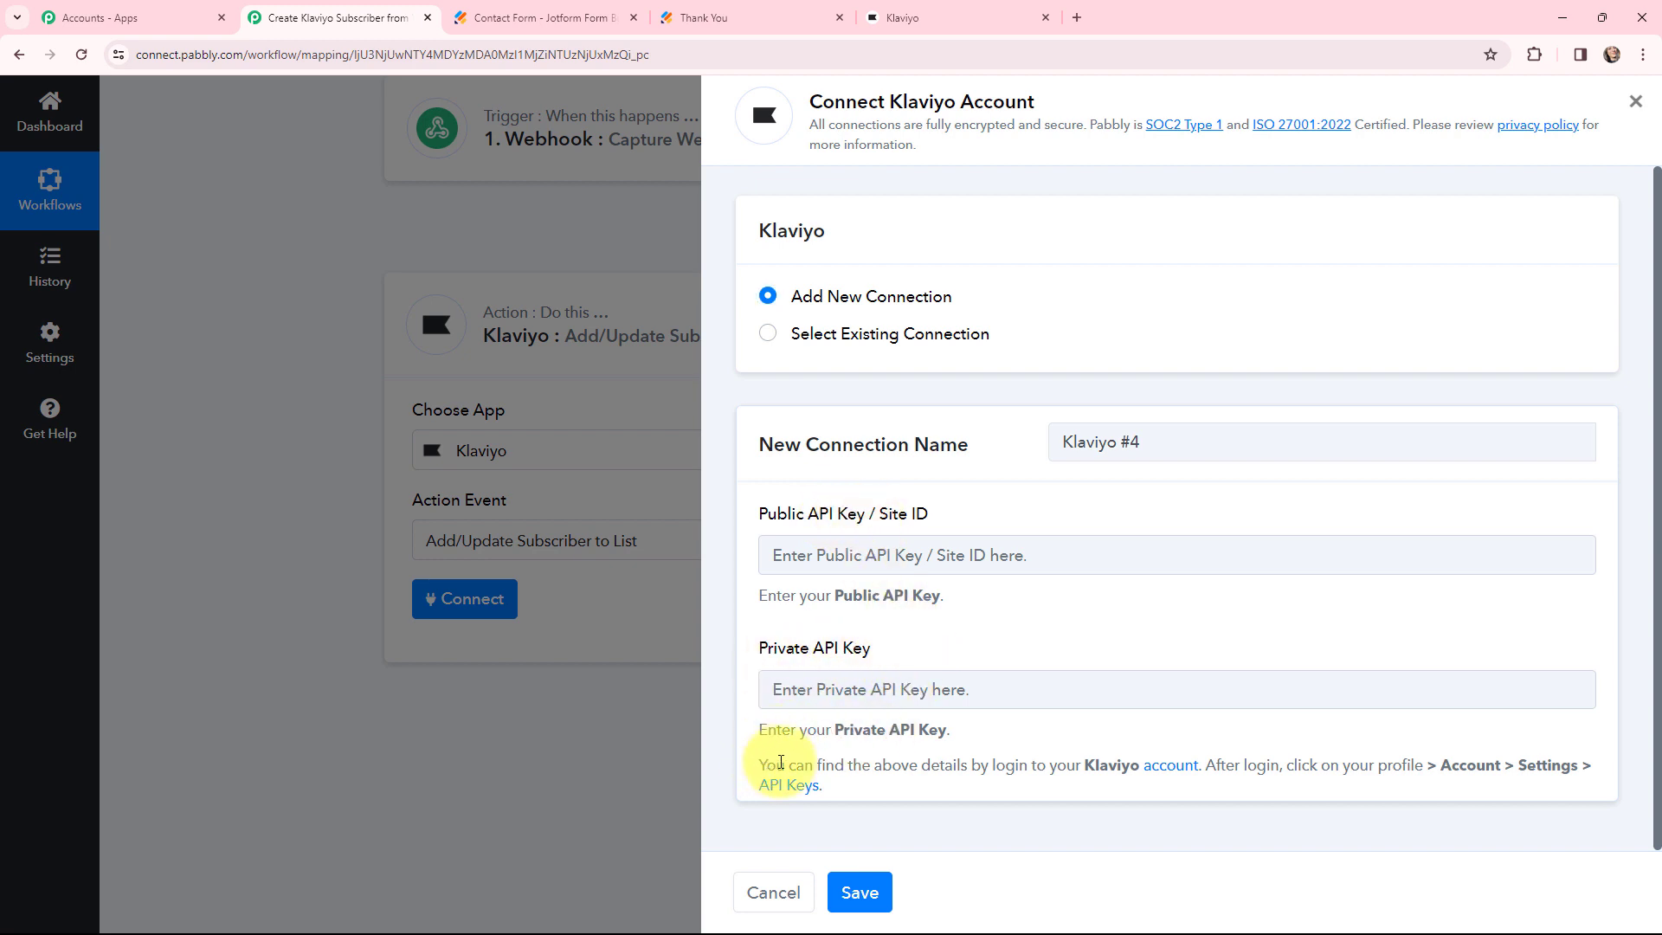
left_click_drag(781, 762, 823, 786)
left_click(866, 757)
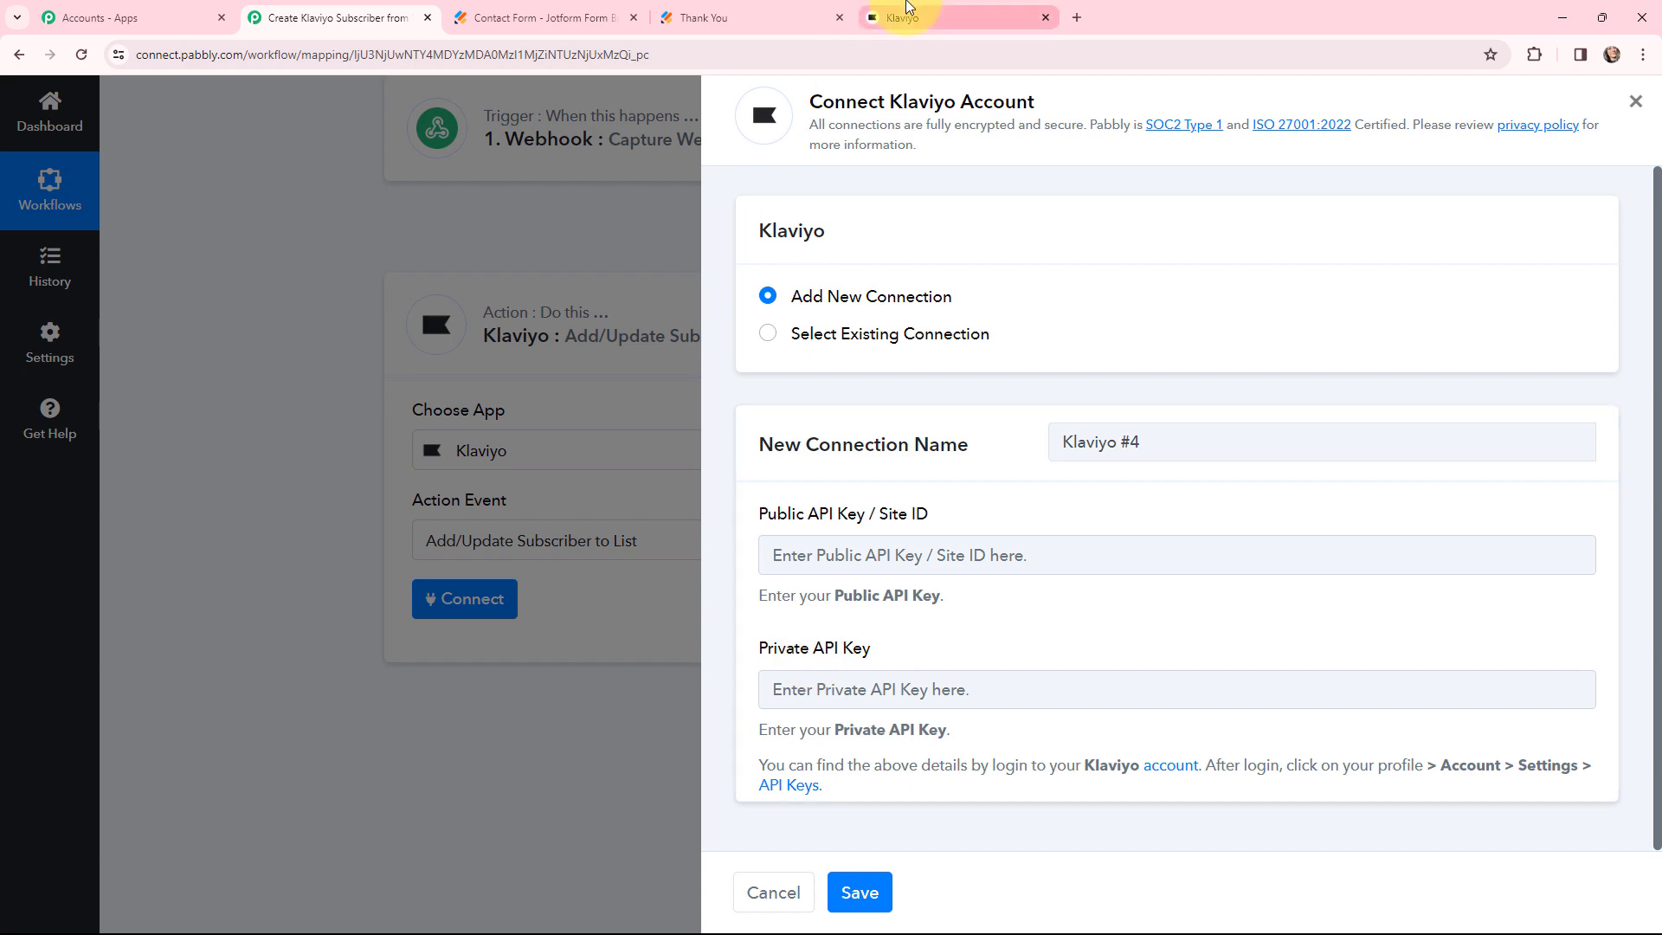
left_click(905, 17)
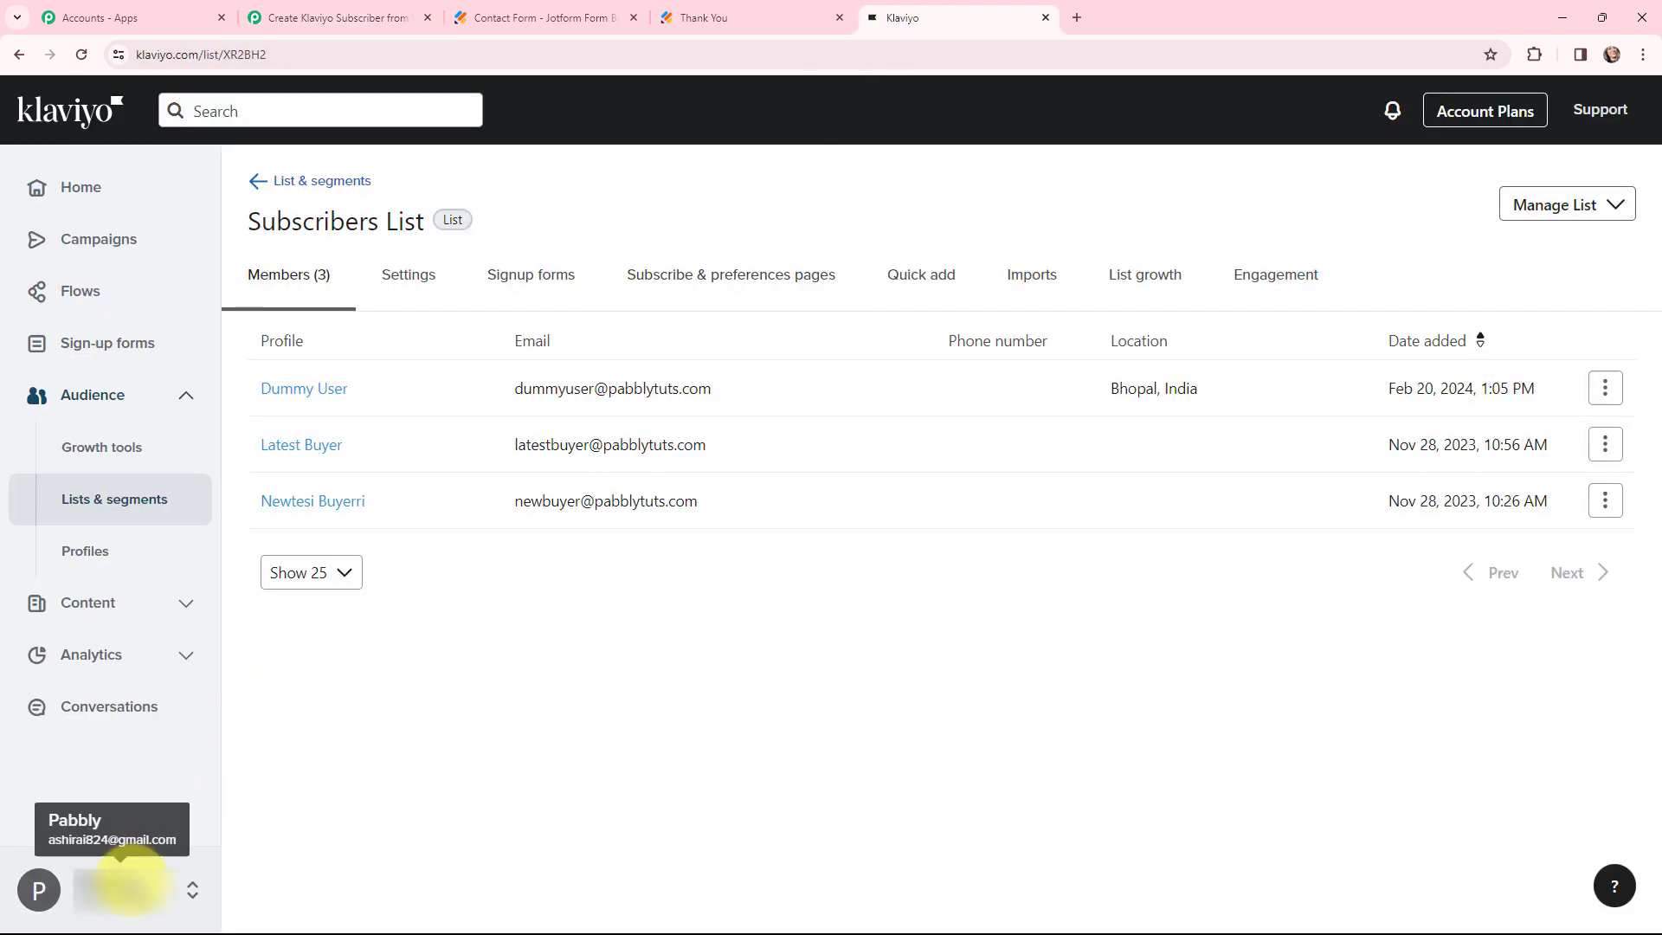
left_click(129, 883)
left_click(305, 844)
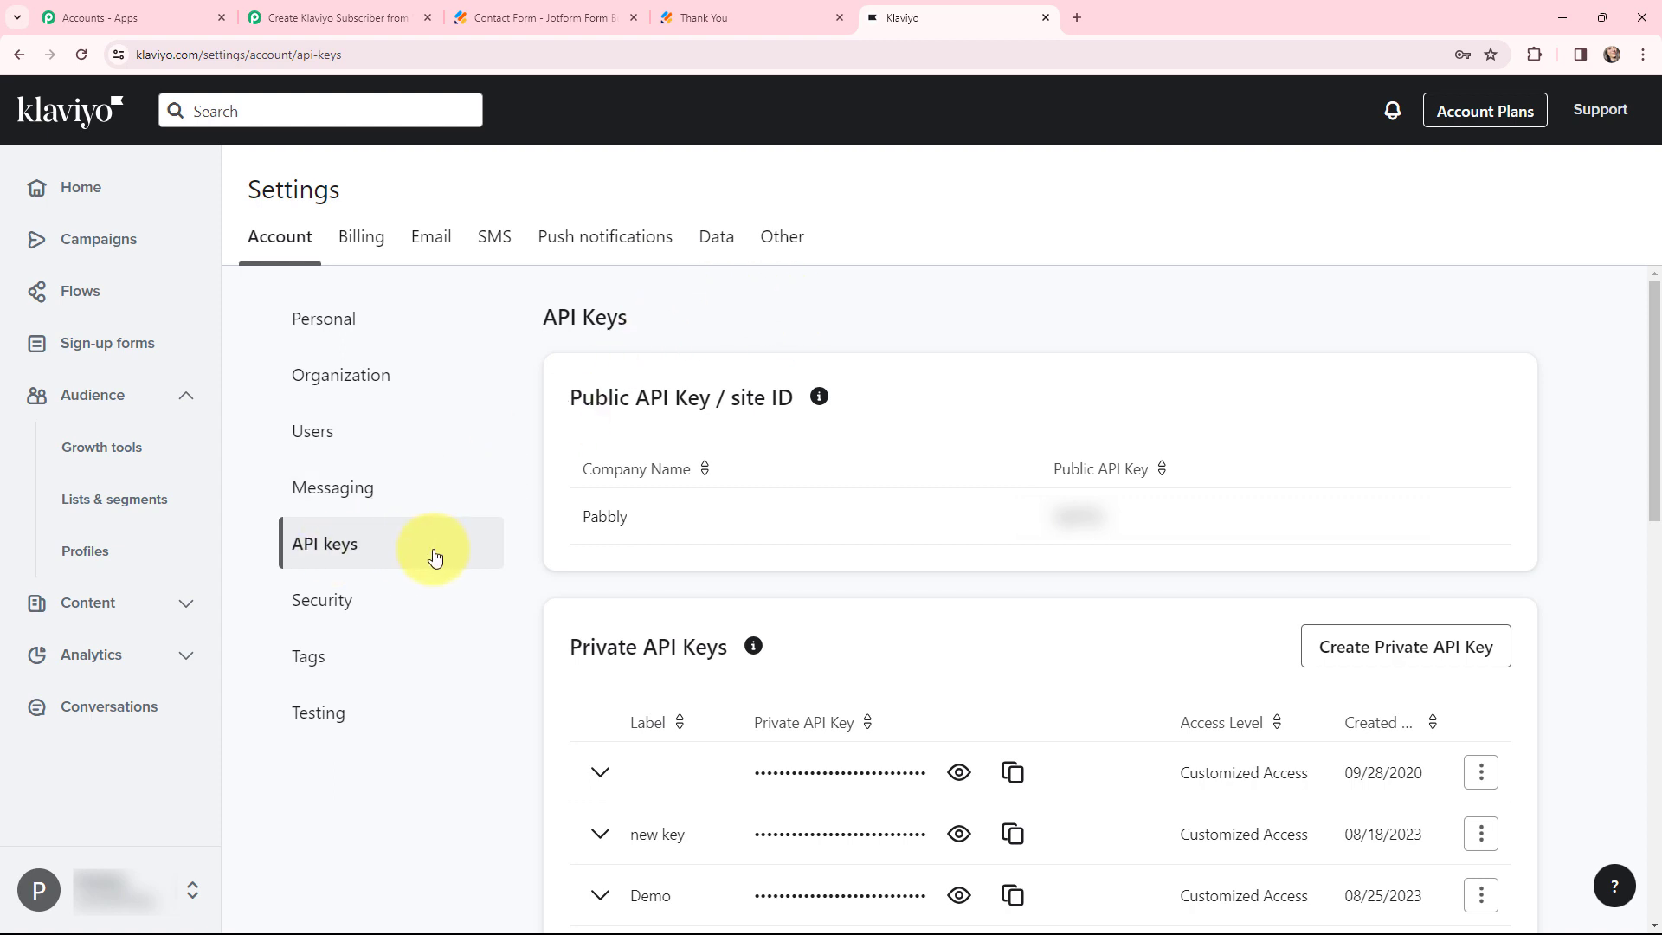
double_click(1082, 516)
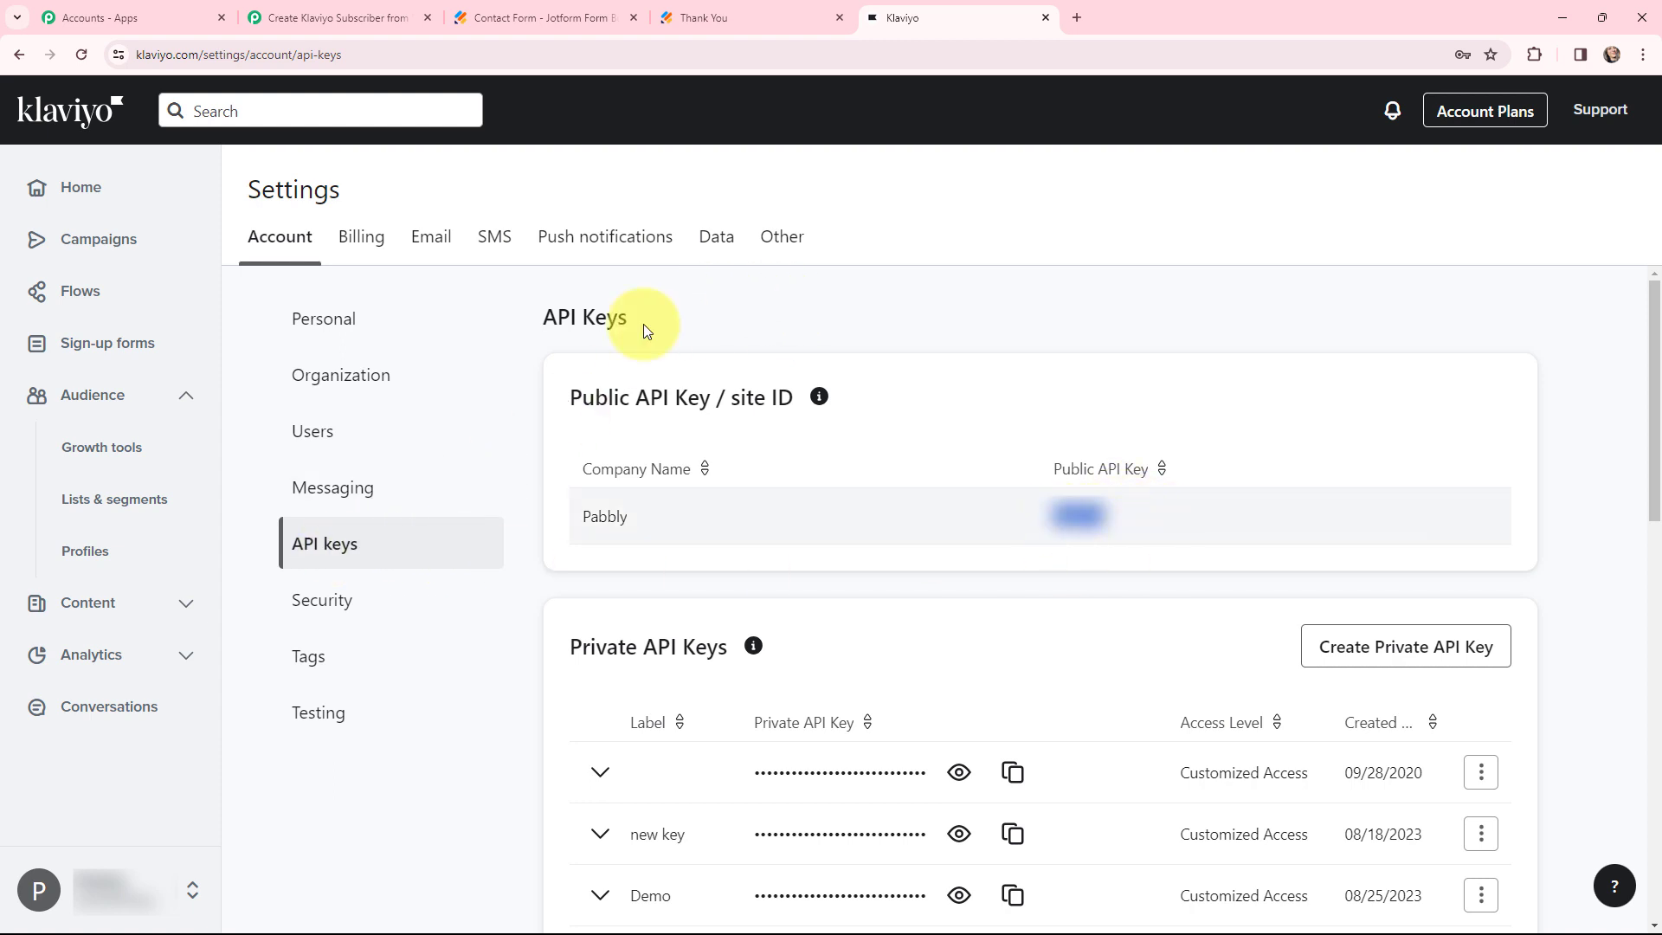
left_click(337, 17)
left_click(887, 554)
key("ctrl+v")
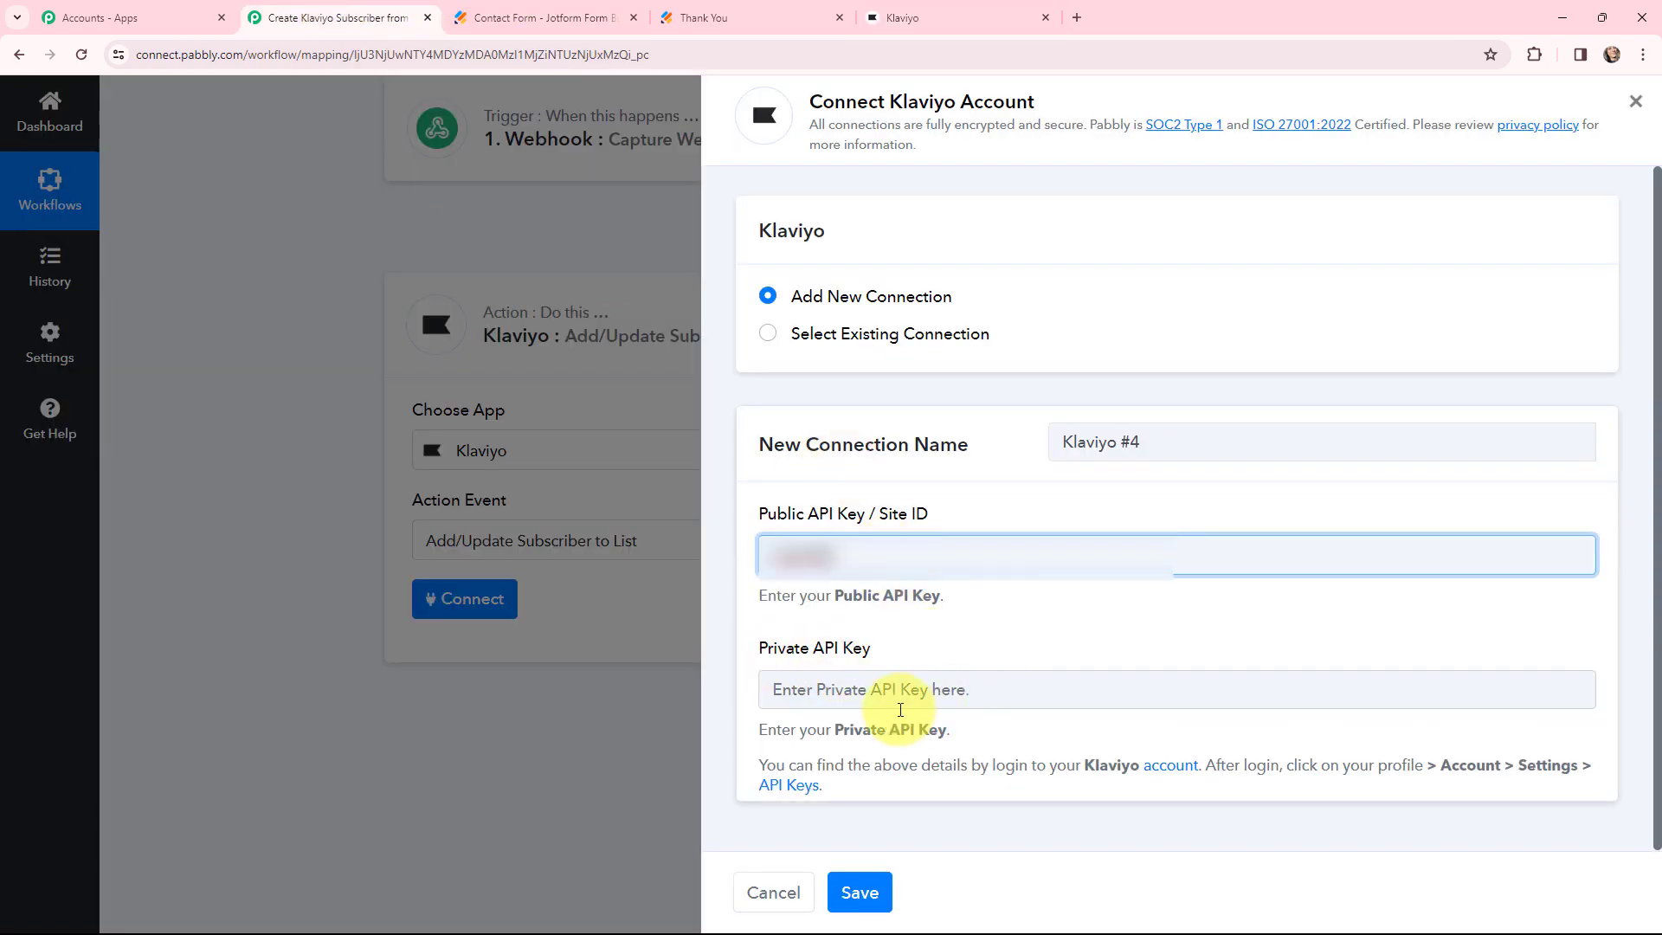
Step: In Klaviyo, create a private API key named "latest key" with full access for every API scope
left_click(967, 10)
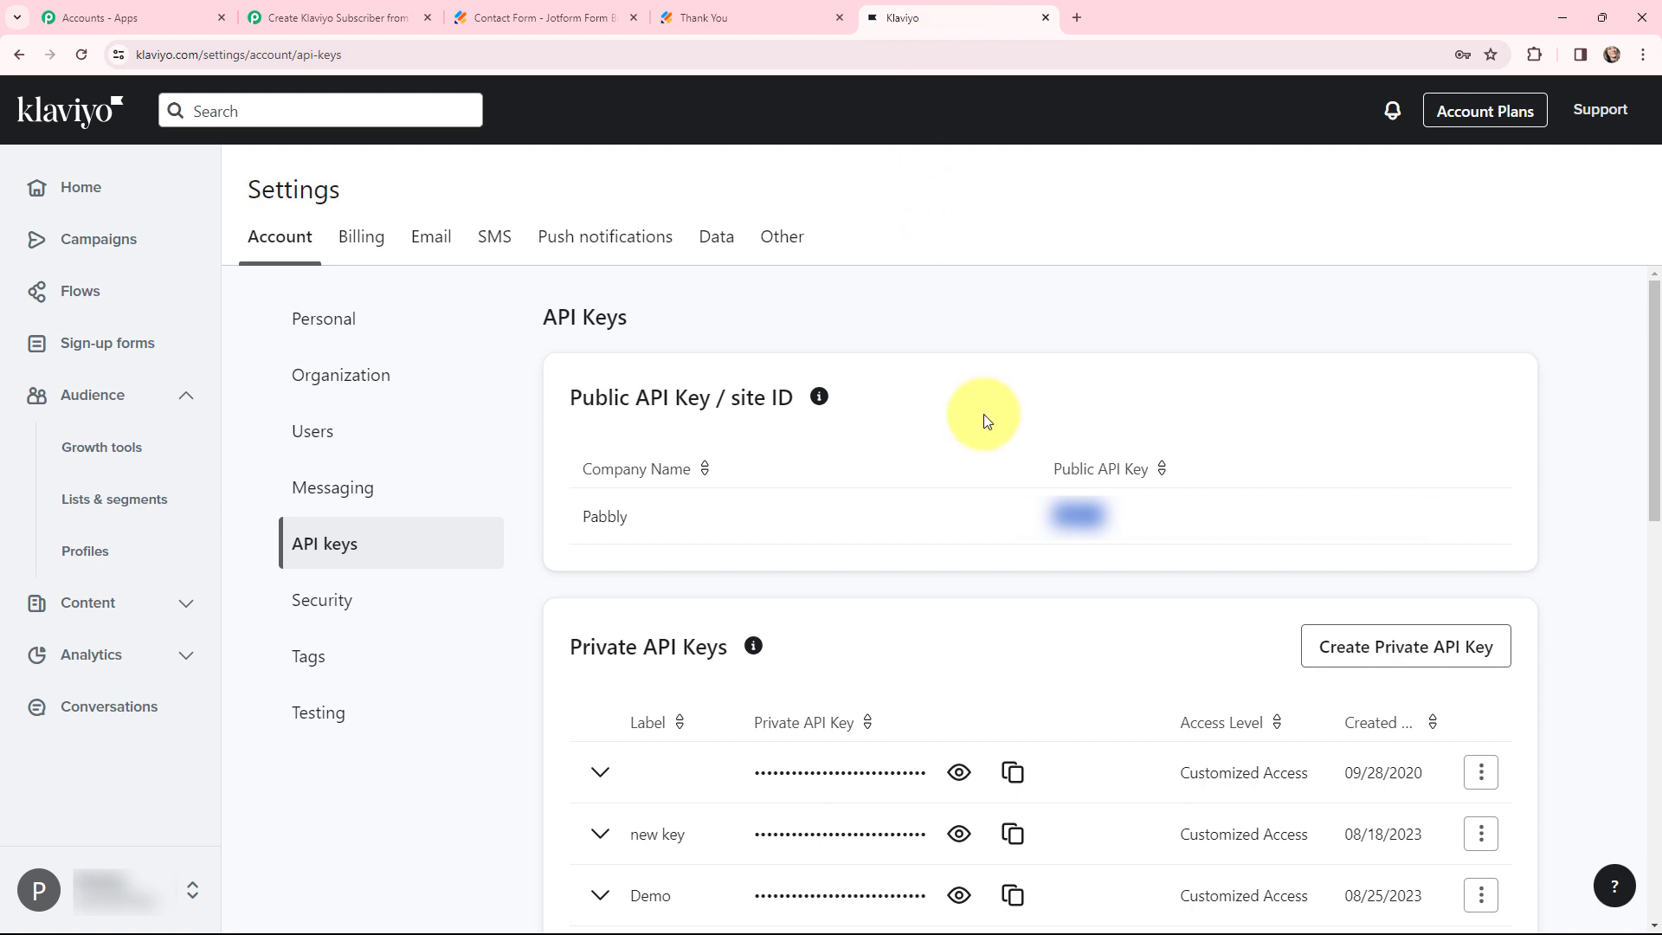
left_click(1489, 647)
left_click(636, 755)
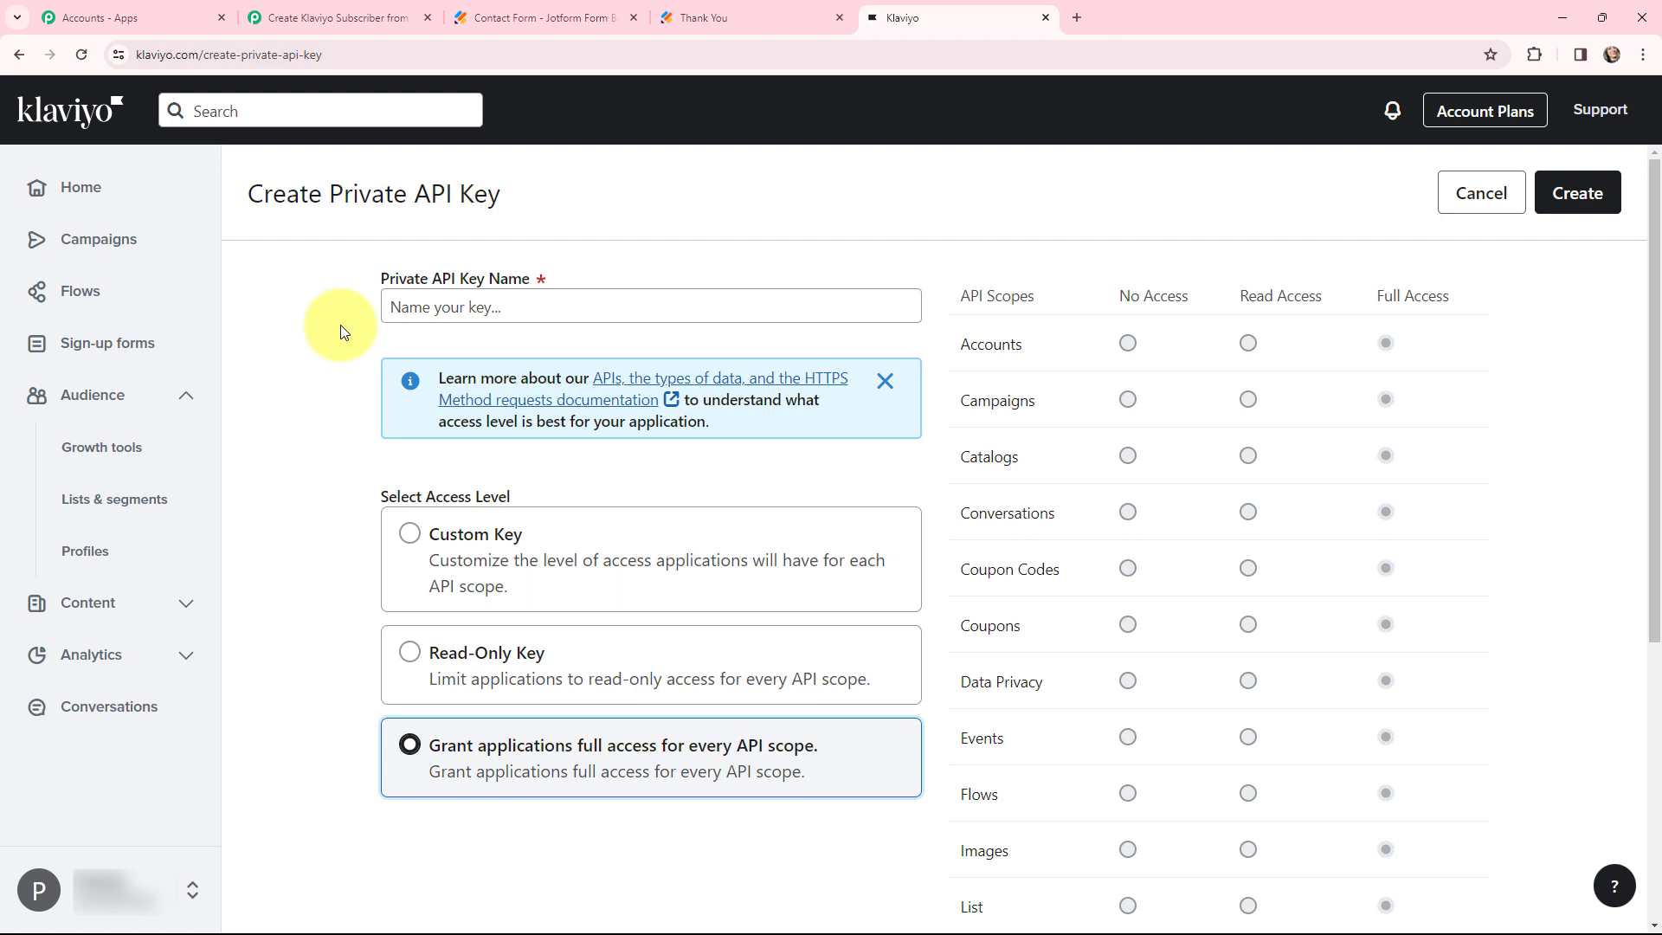
left_click(468, 314)
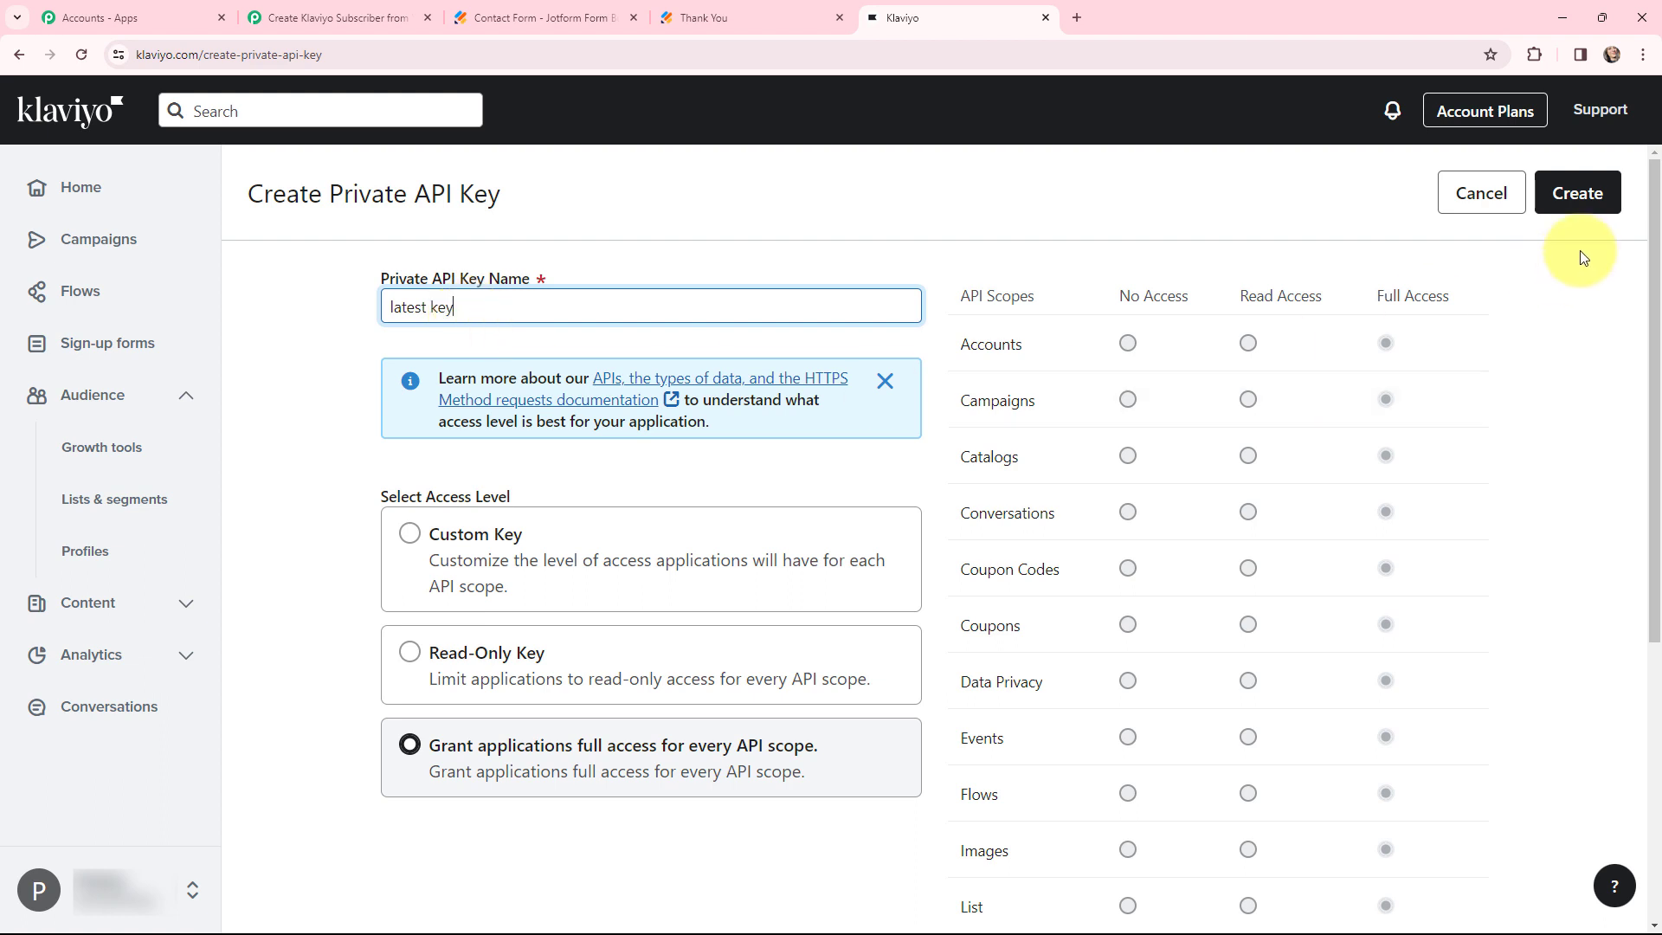
left_click(1581, 196)
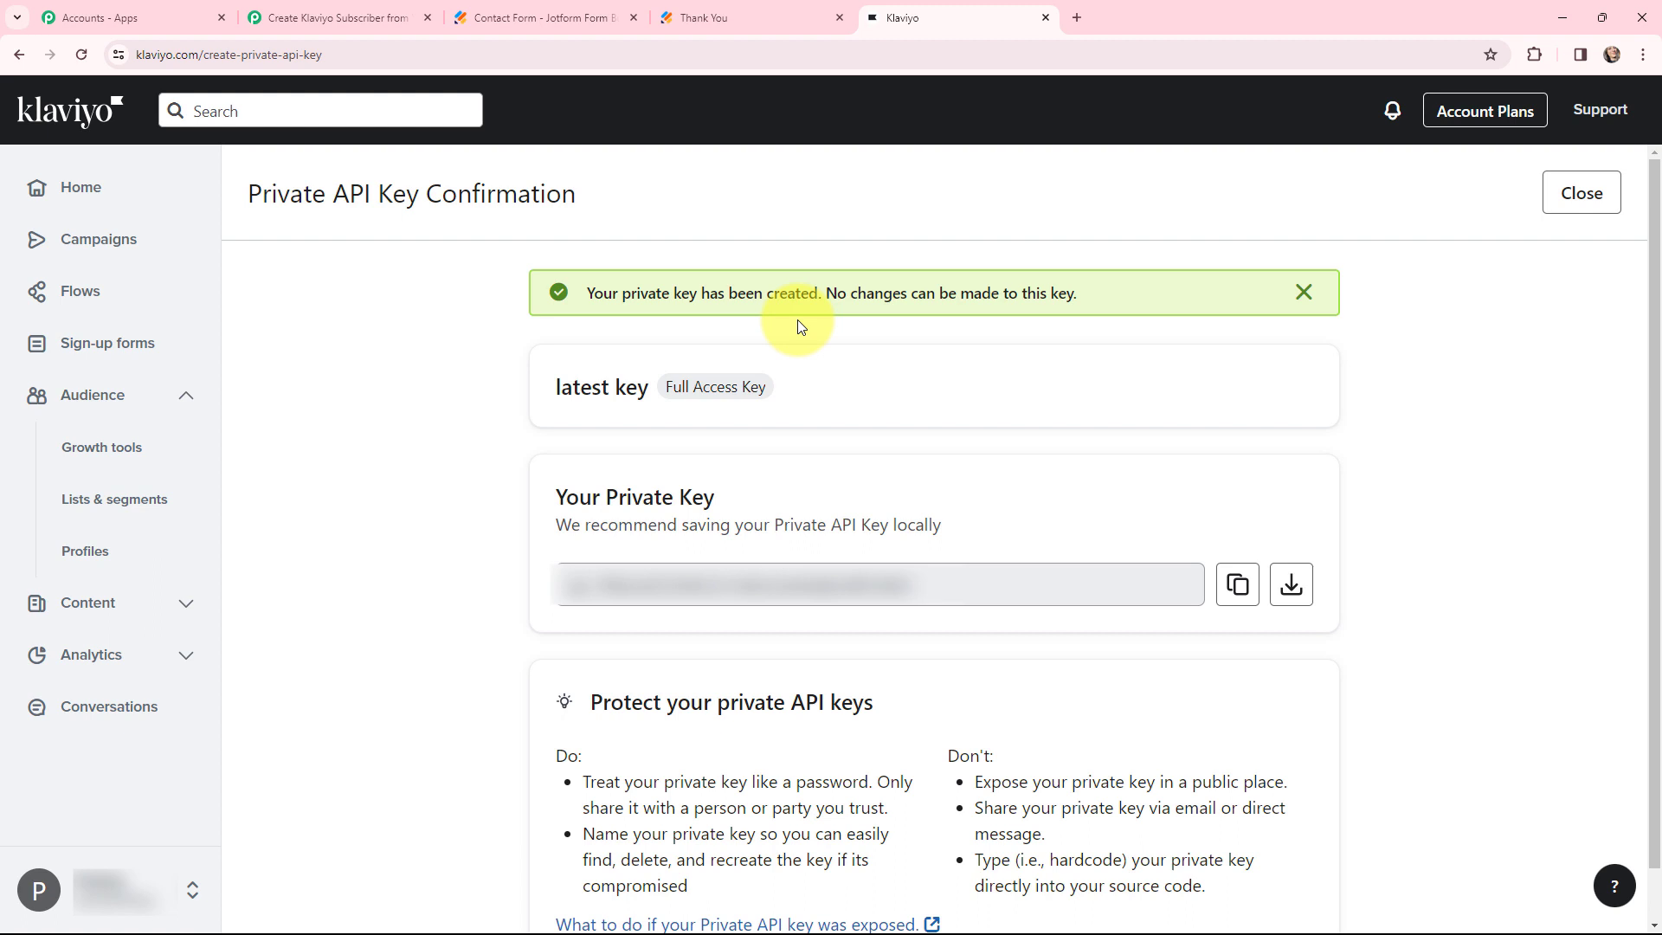
Step: Copy the new private API key, paste it into the Private API Key of the Pabbly Connect connection and save the connection
left_click(1237, 585)
left_click(327, 18)
left_click(845, 693)
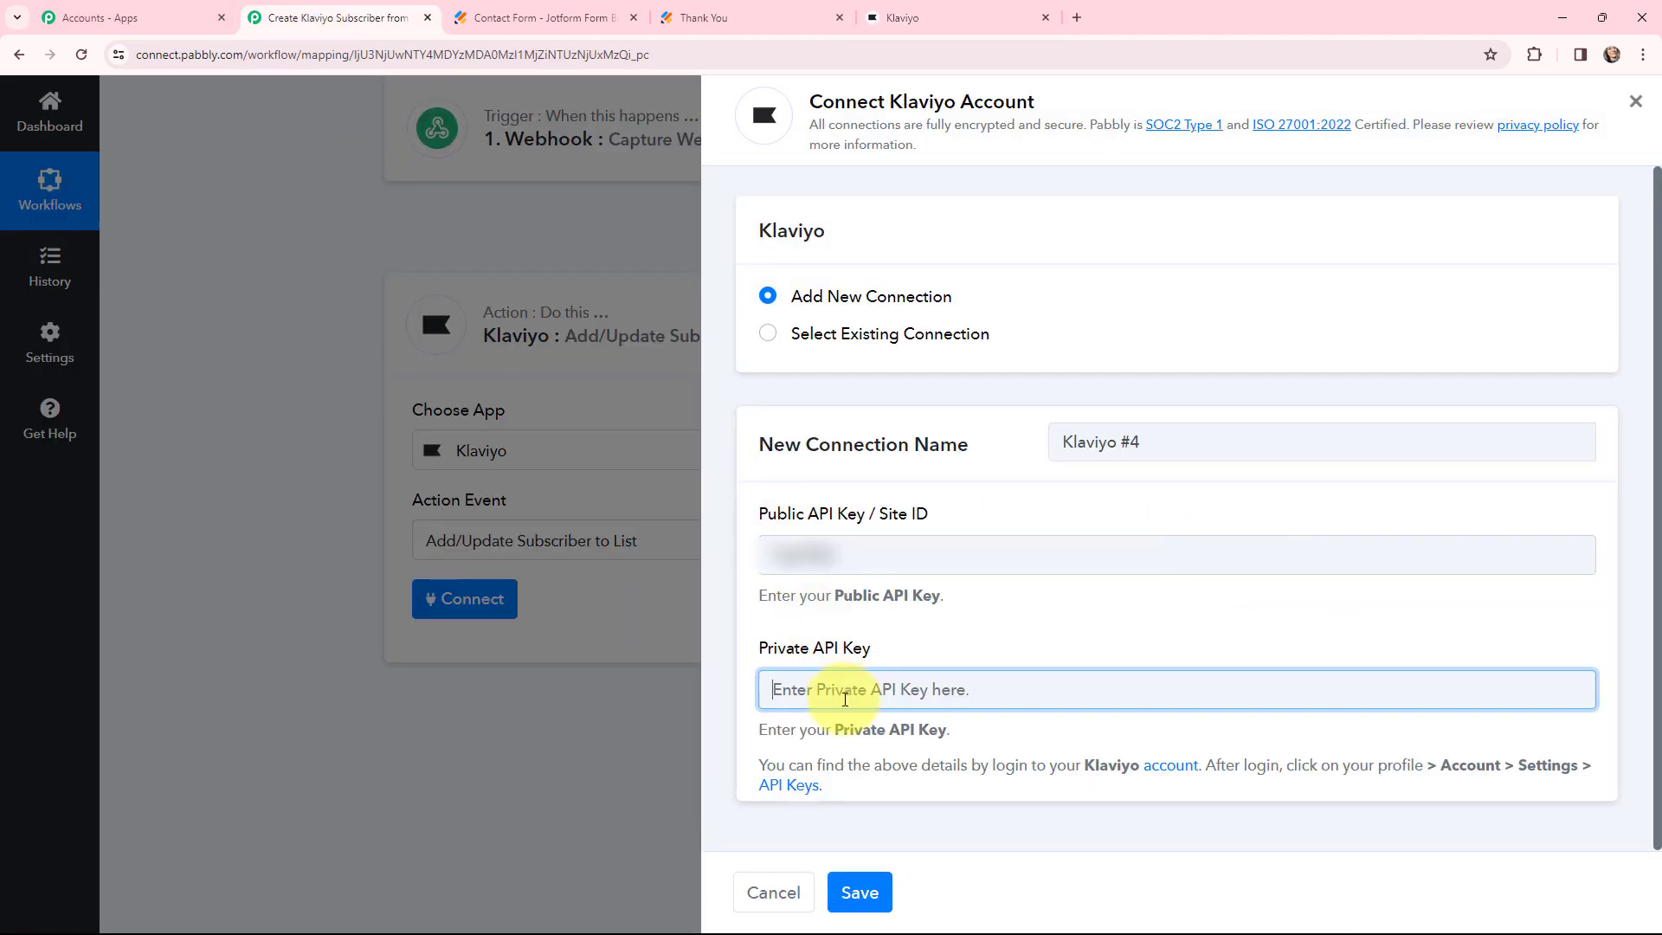
key("ctrl+v")
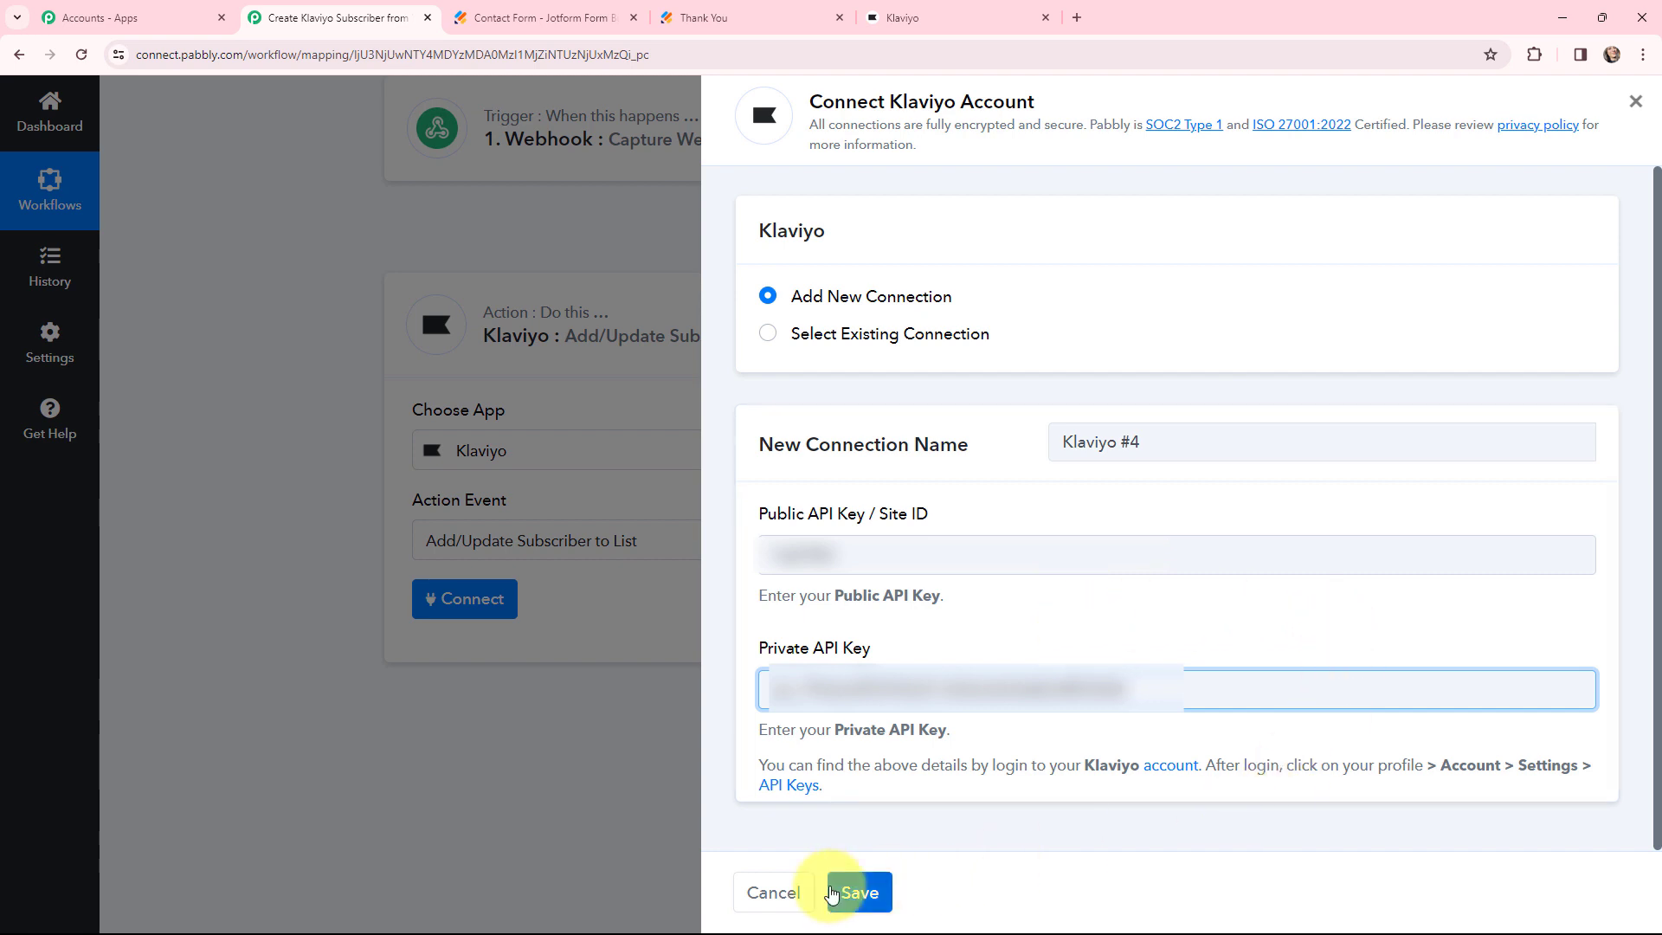
left_click(861, 892)
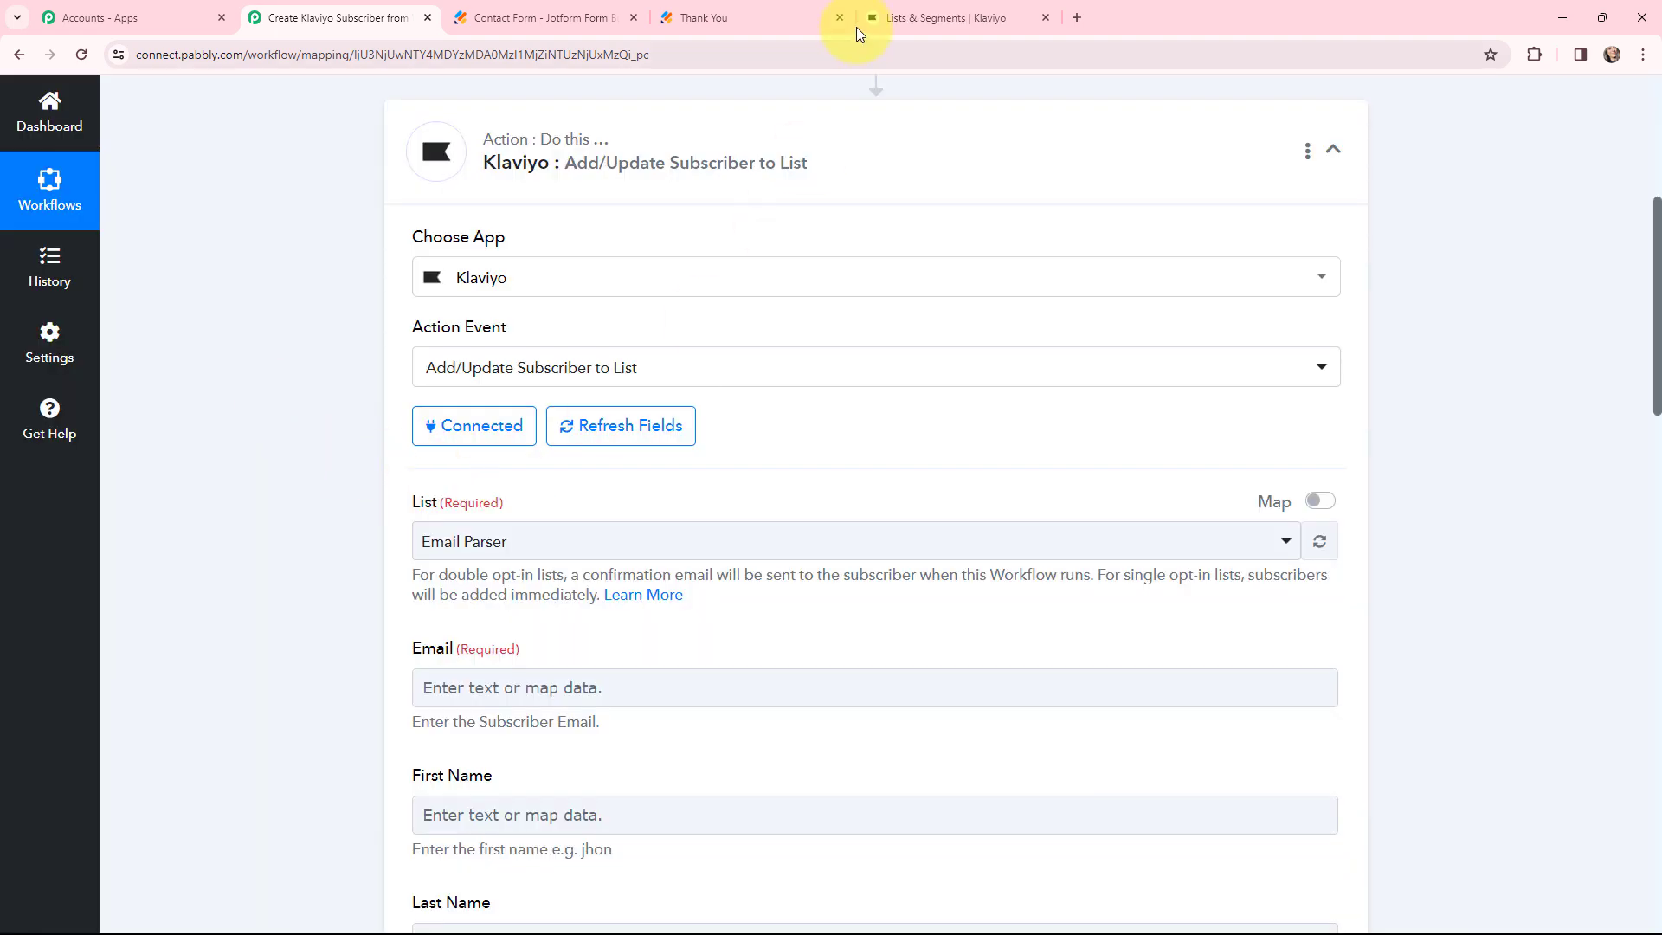
Step: Check the available lists in Klaviyo and set the Pabbly Connect action's List to Subscribers List
left_click(959, 10)
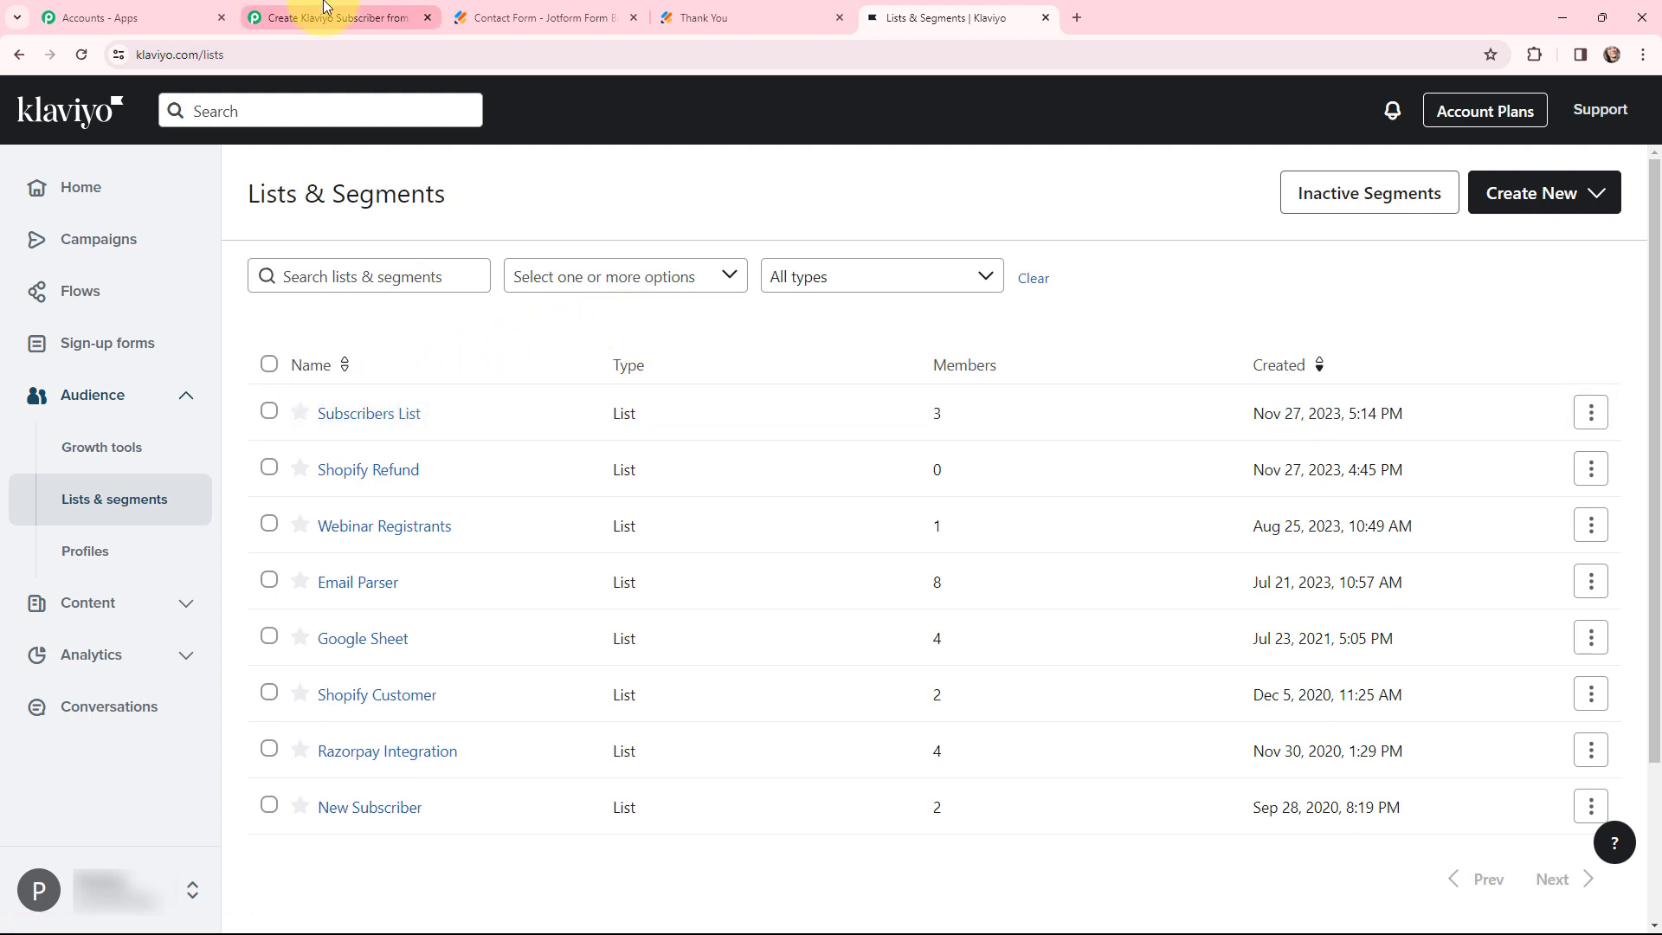
left_click(333, 17)
left_click(515, 542)
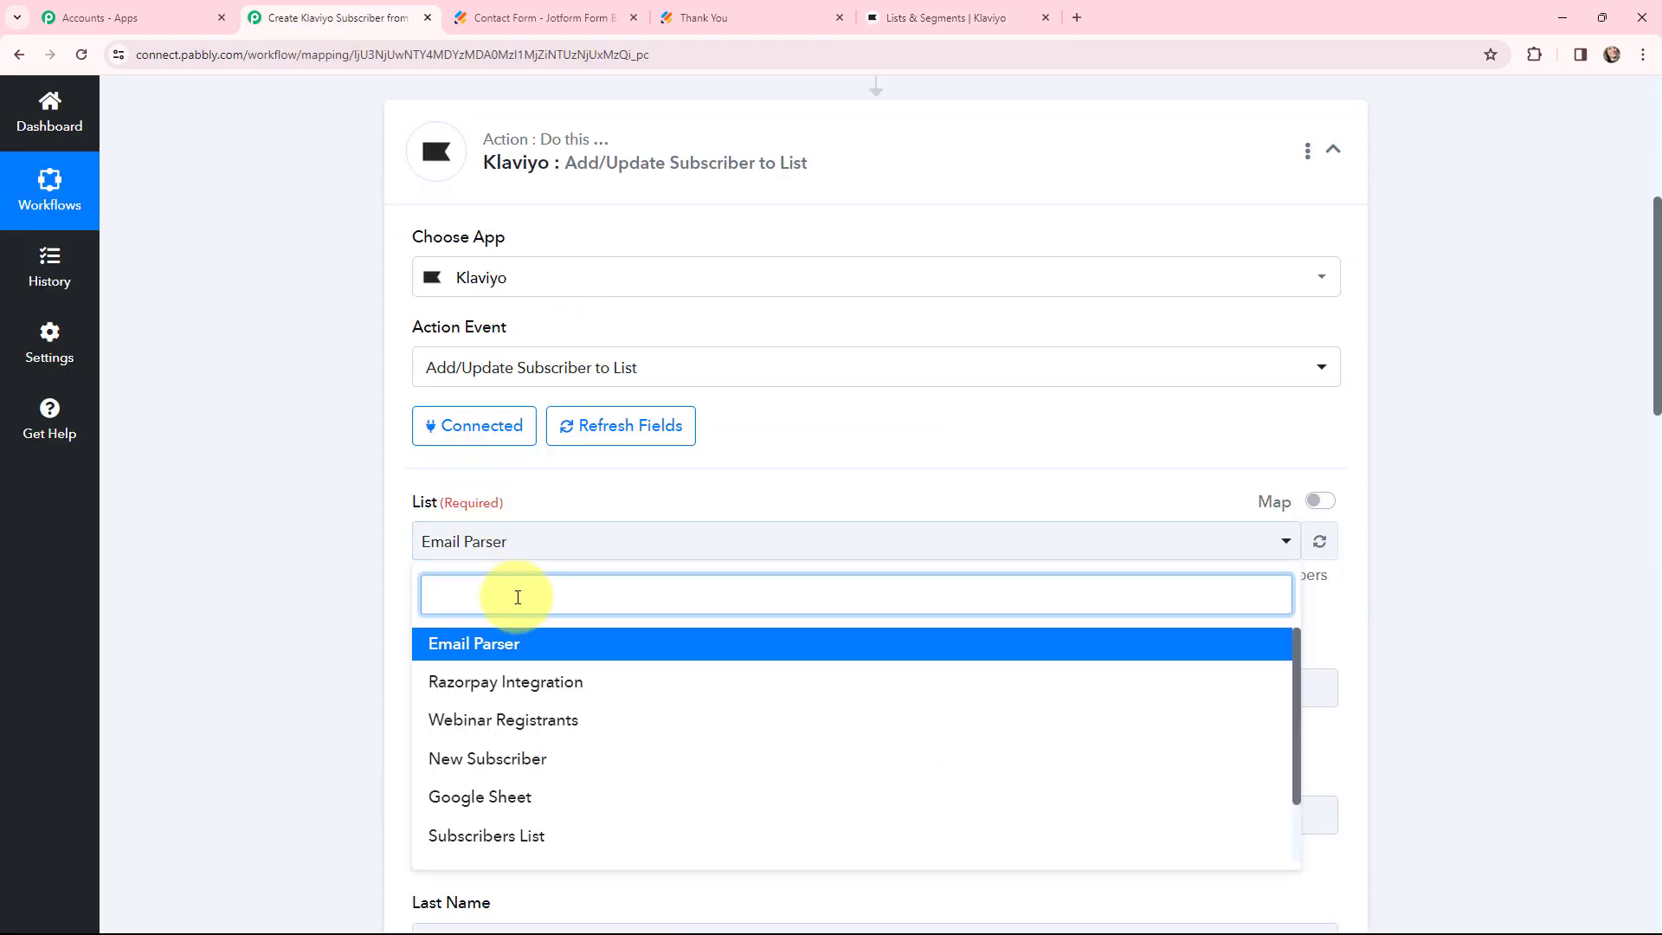
type("su")
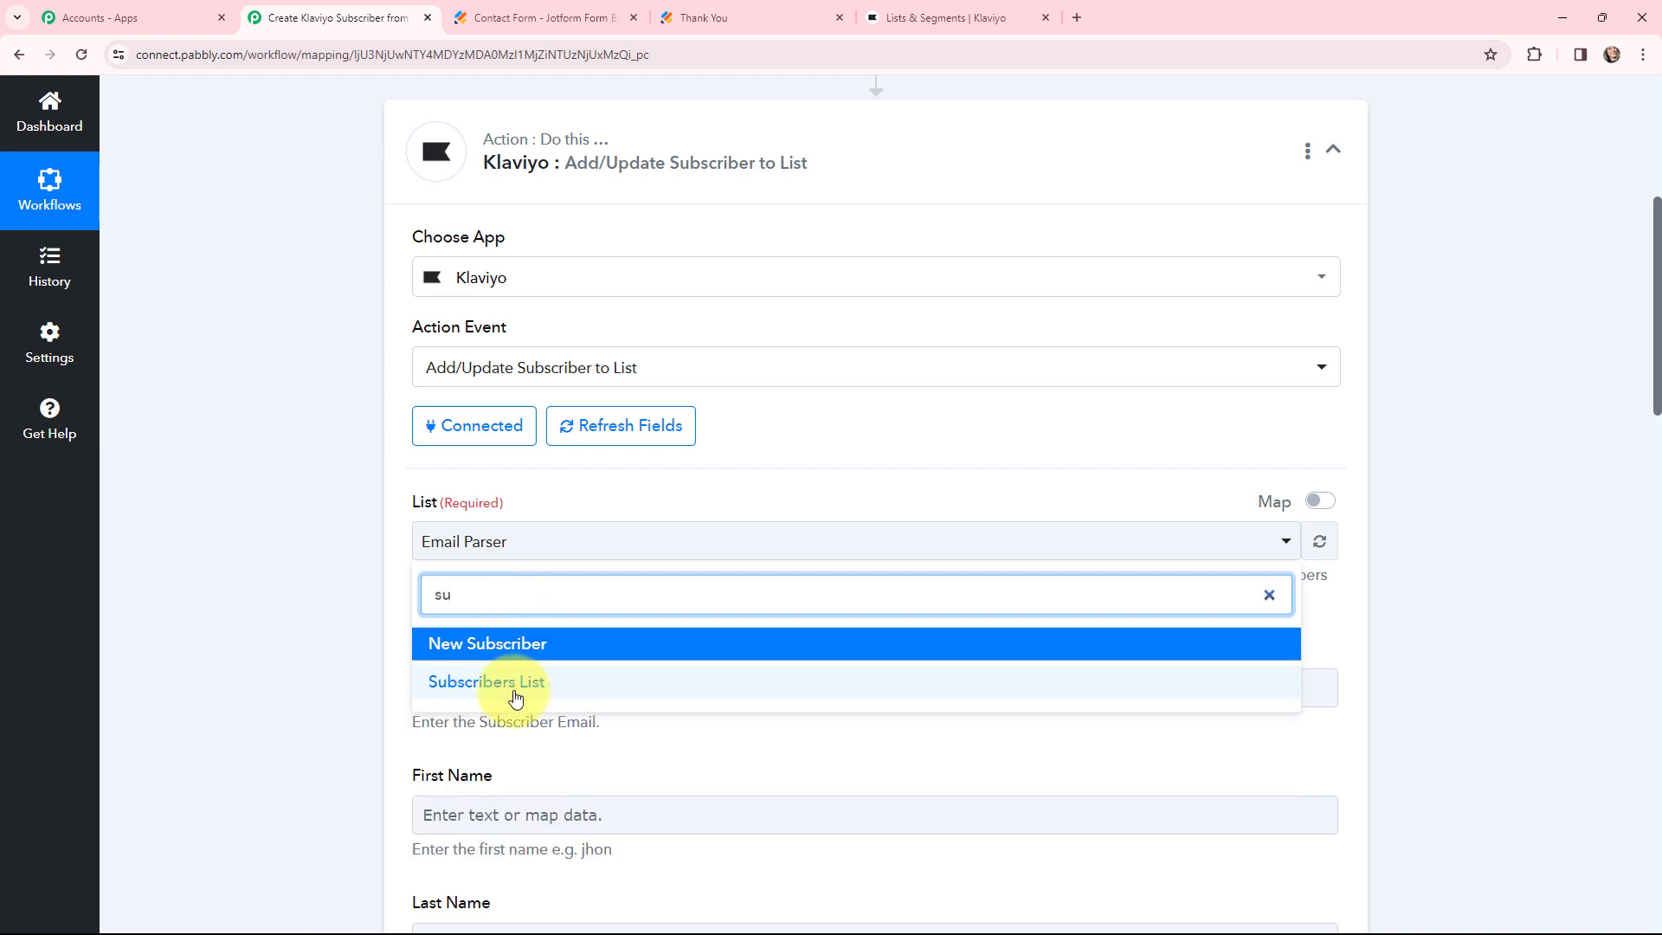
left_click(515, 684)
Step: Map the action's Email field to RawRequest Q4 Email from the Capture Webhook data
scroll(336, 394, "down", 2)
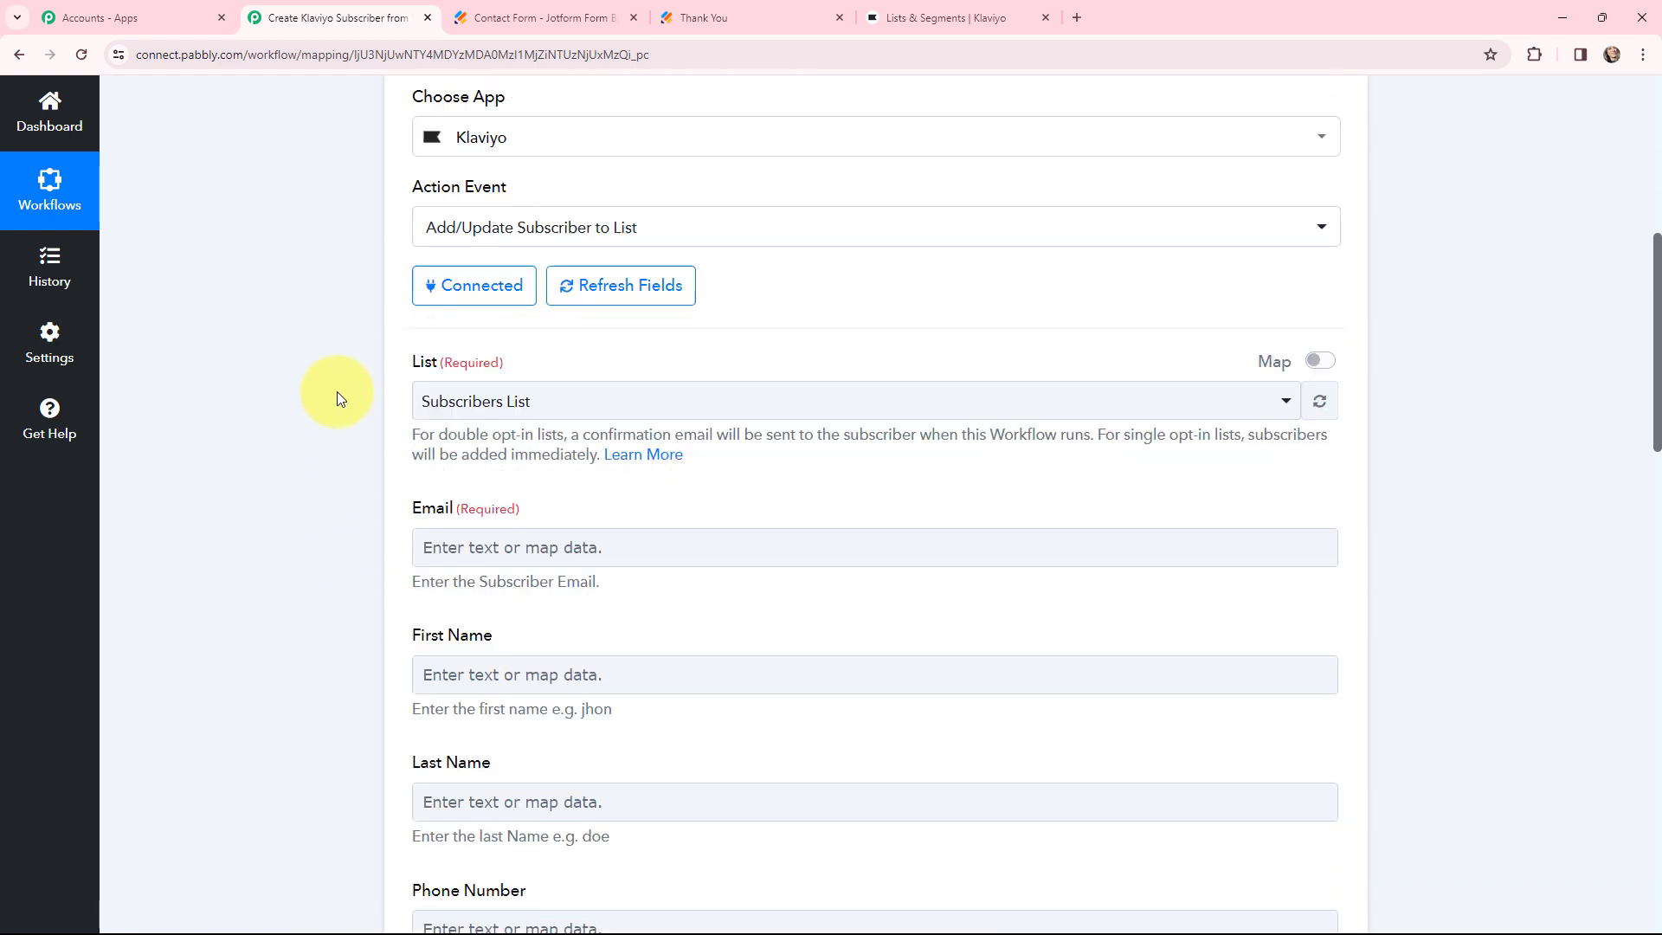
scroll(338, 398, "down", 2)
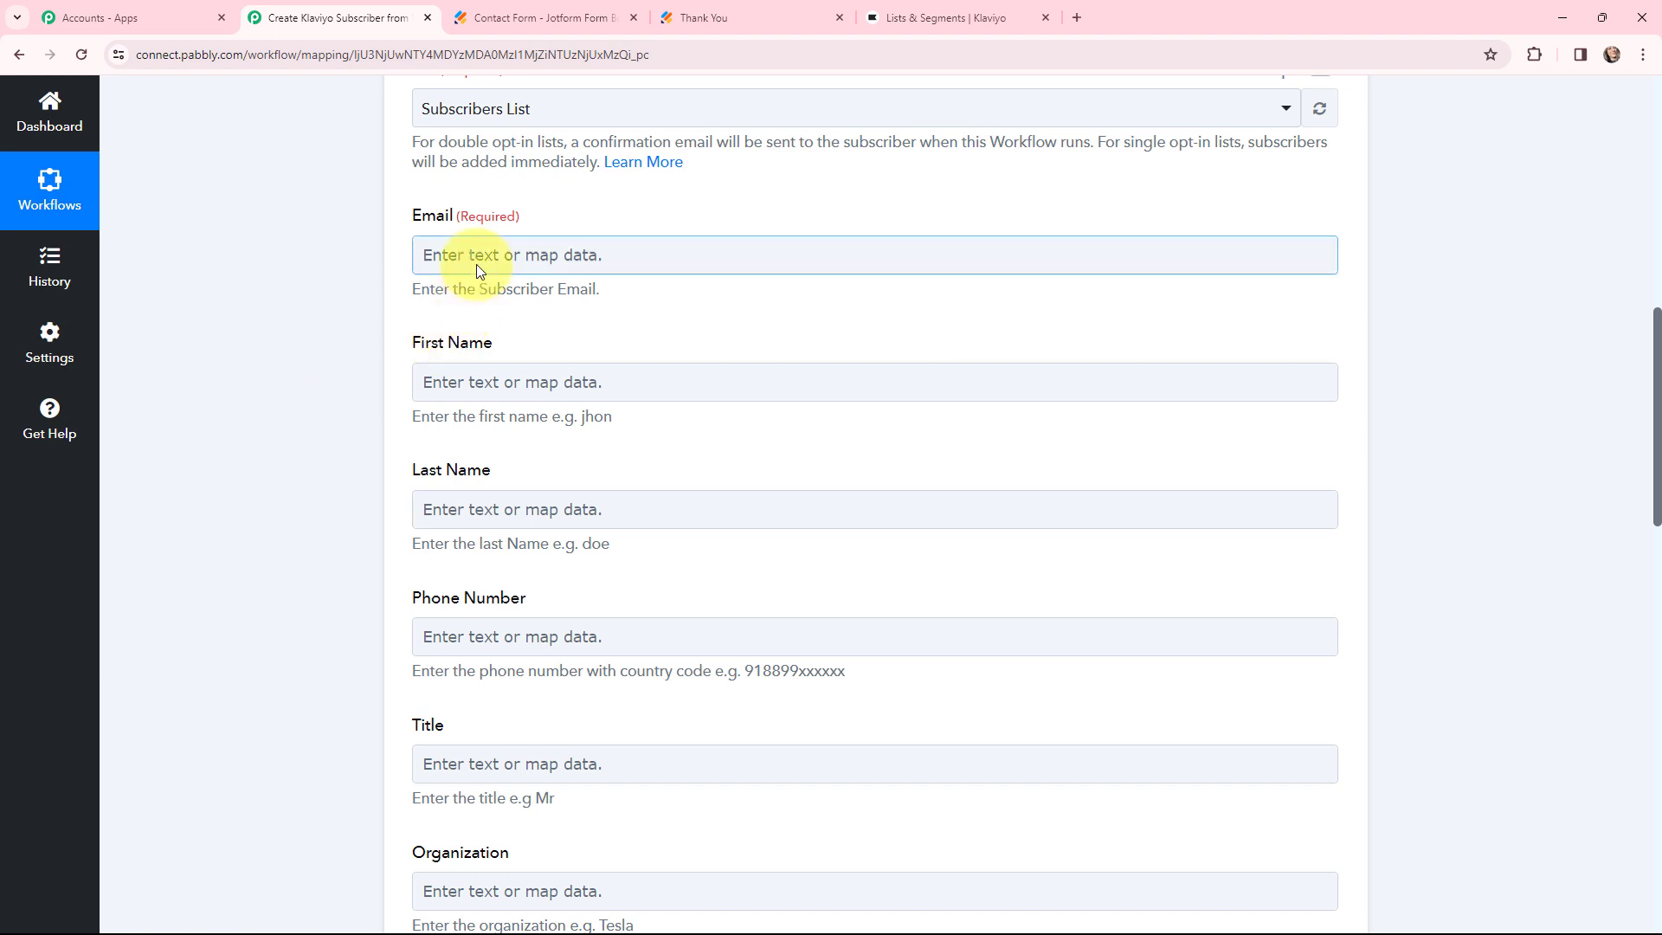
left_click(482, 254)
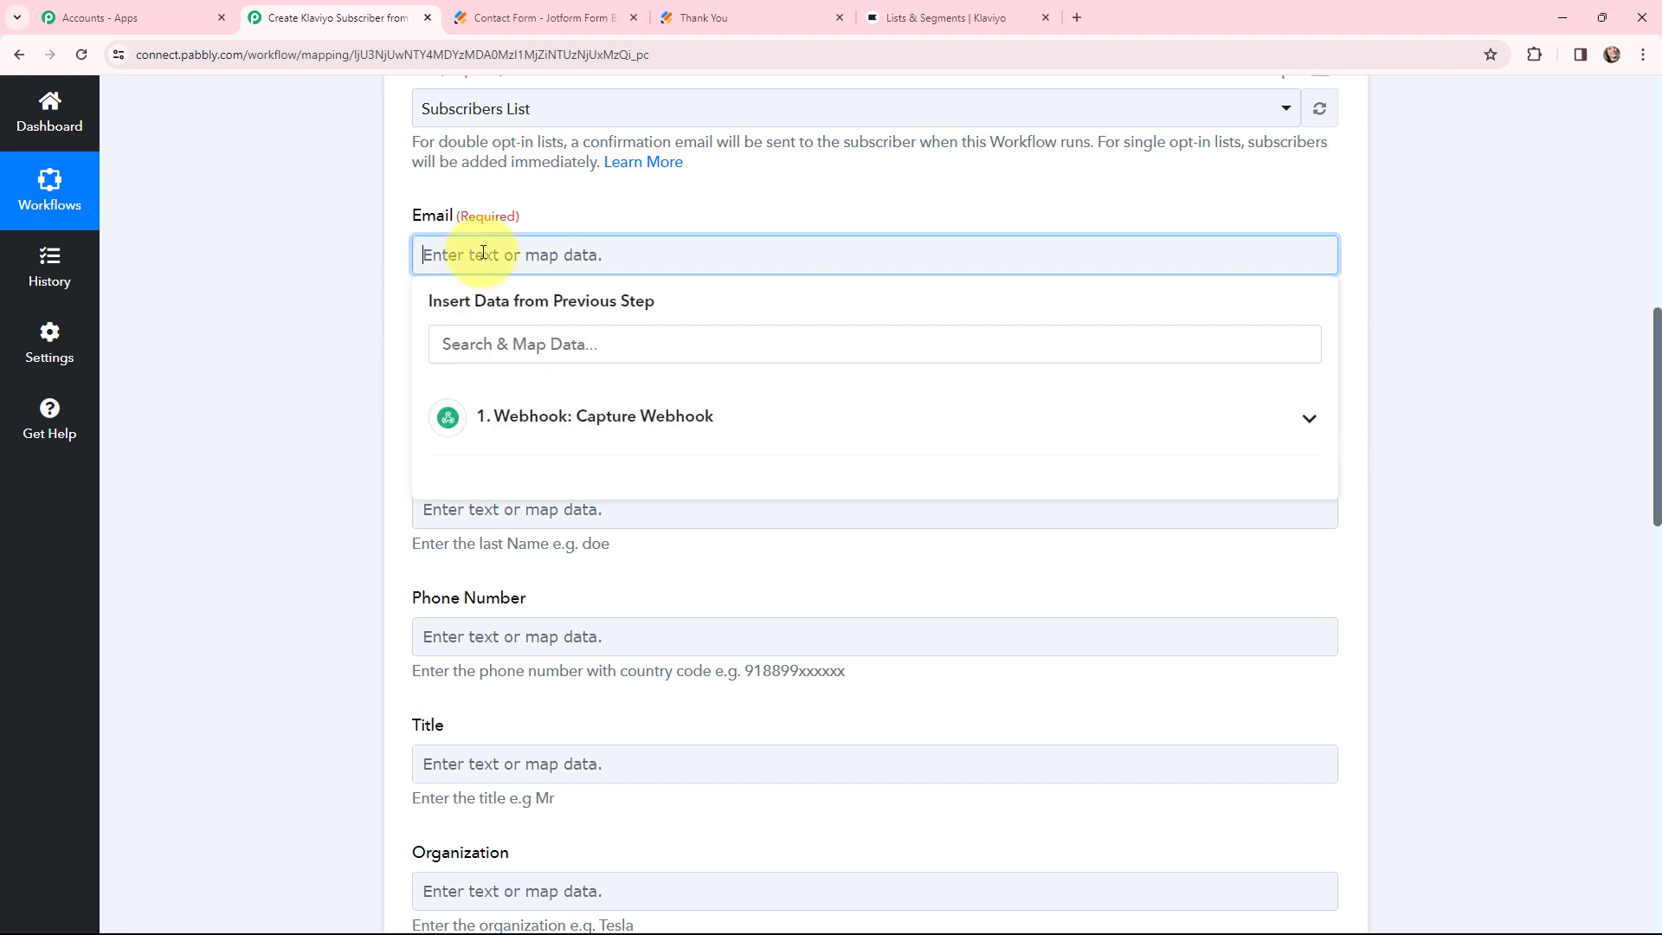
left_click(522, 423)
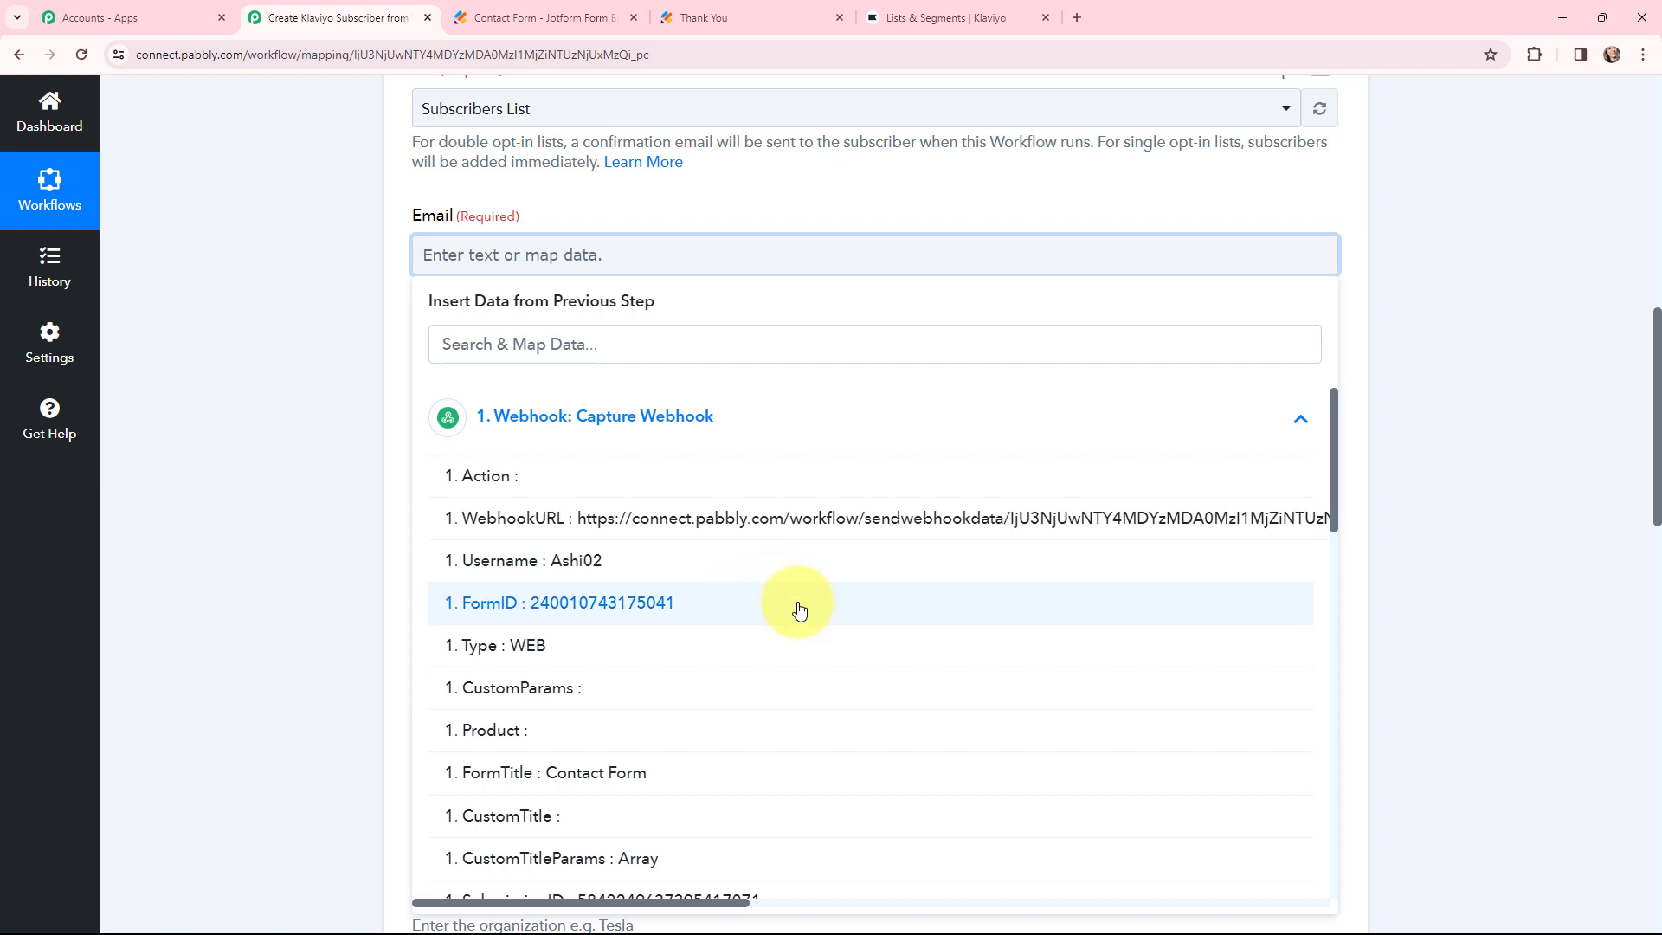
scroll(799, 610, "down", 8)
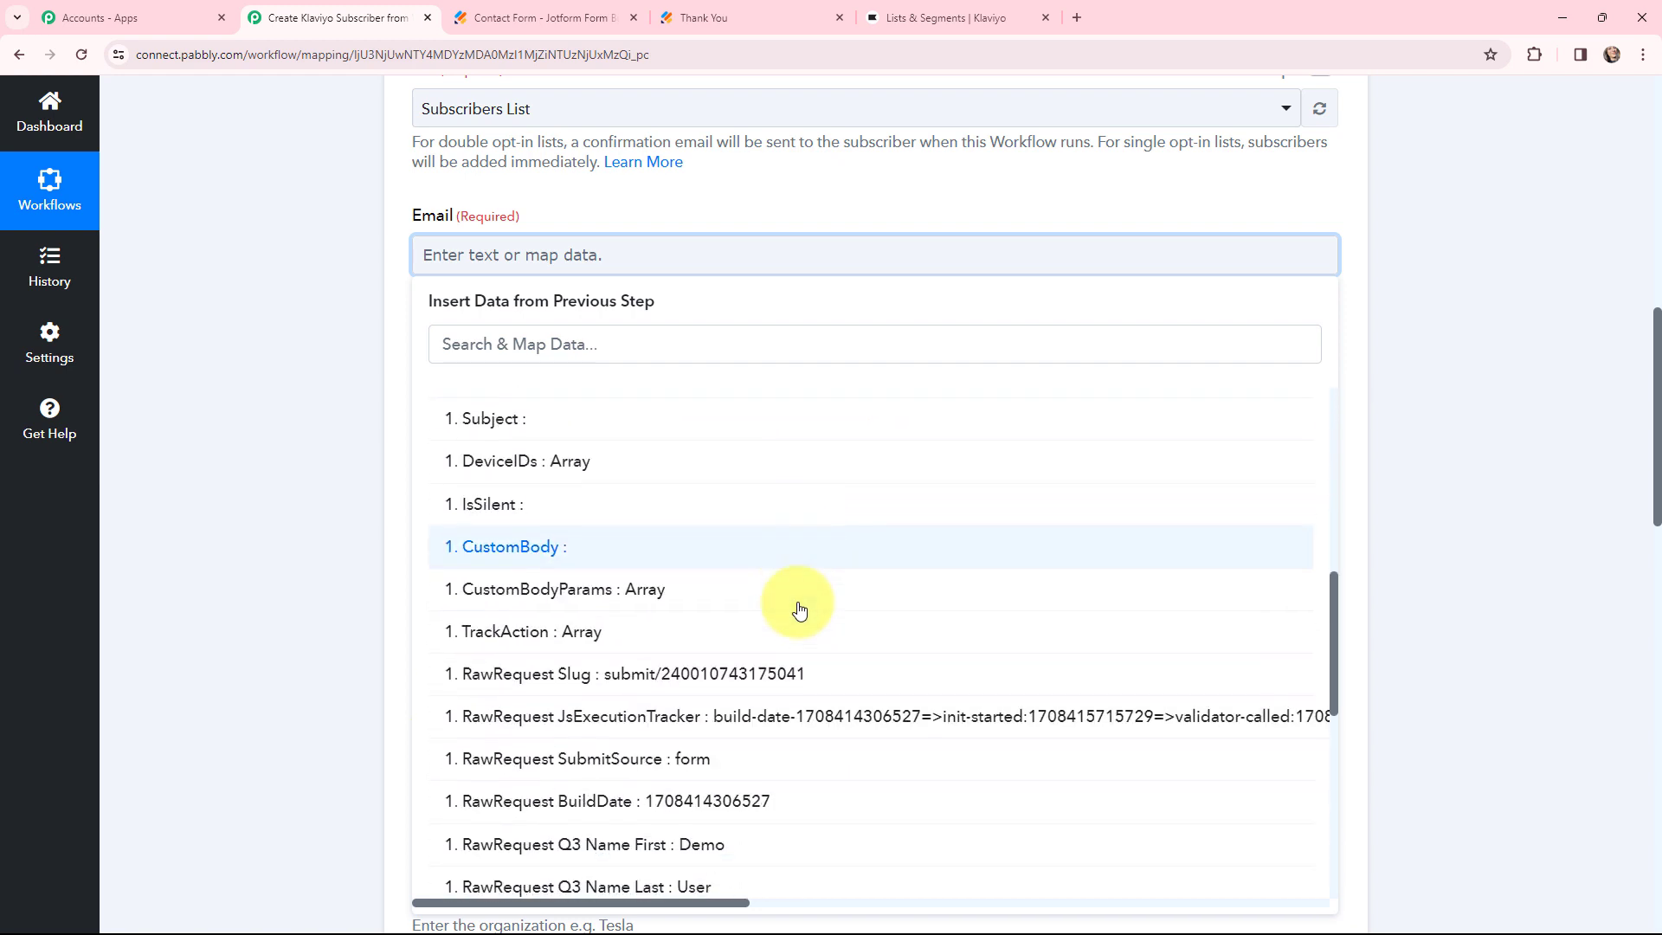
scroll(798, 610, "down", 3)
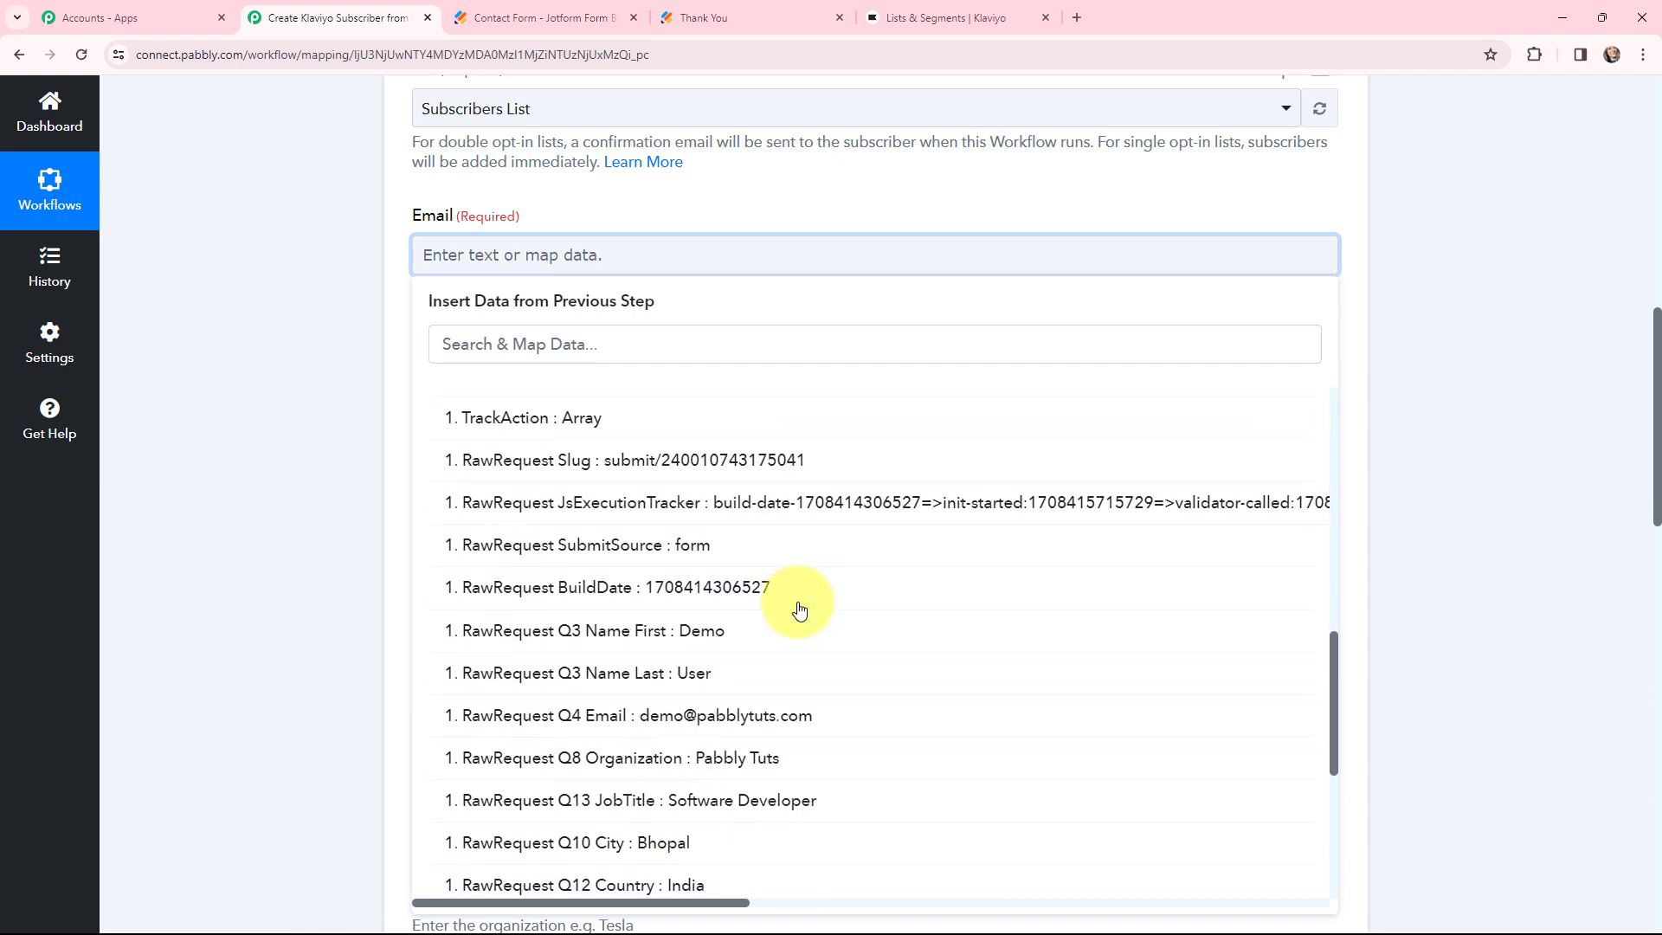
left_click(844, 718)
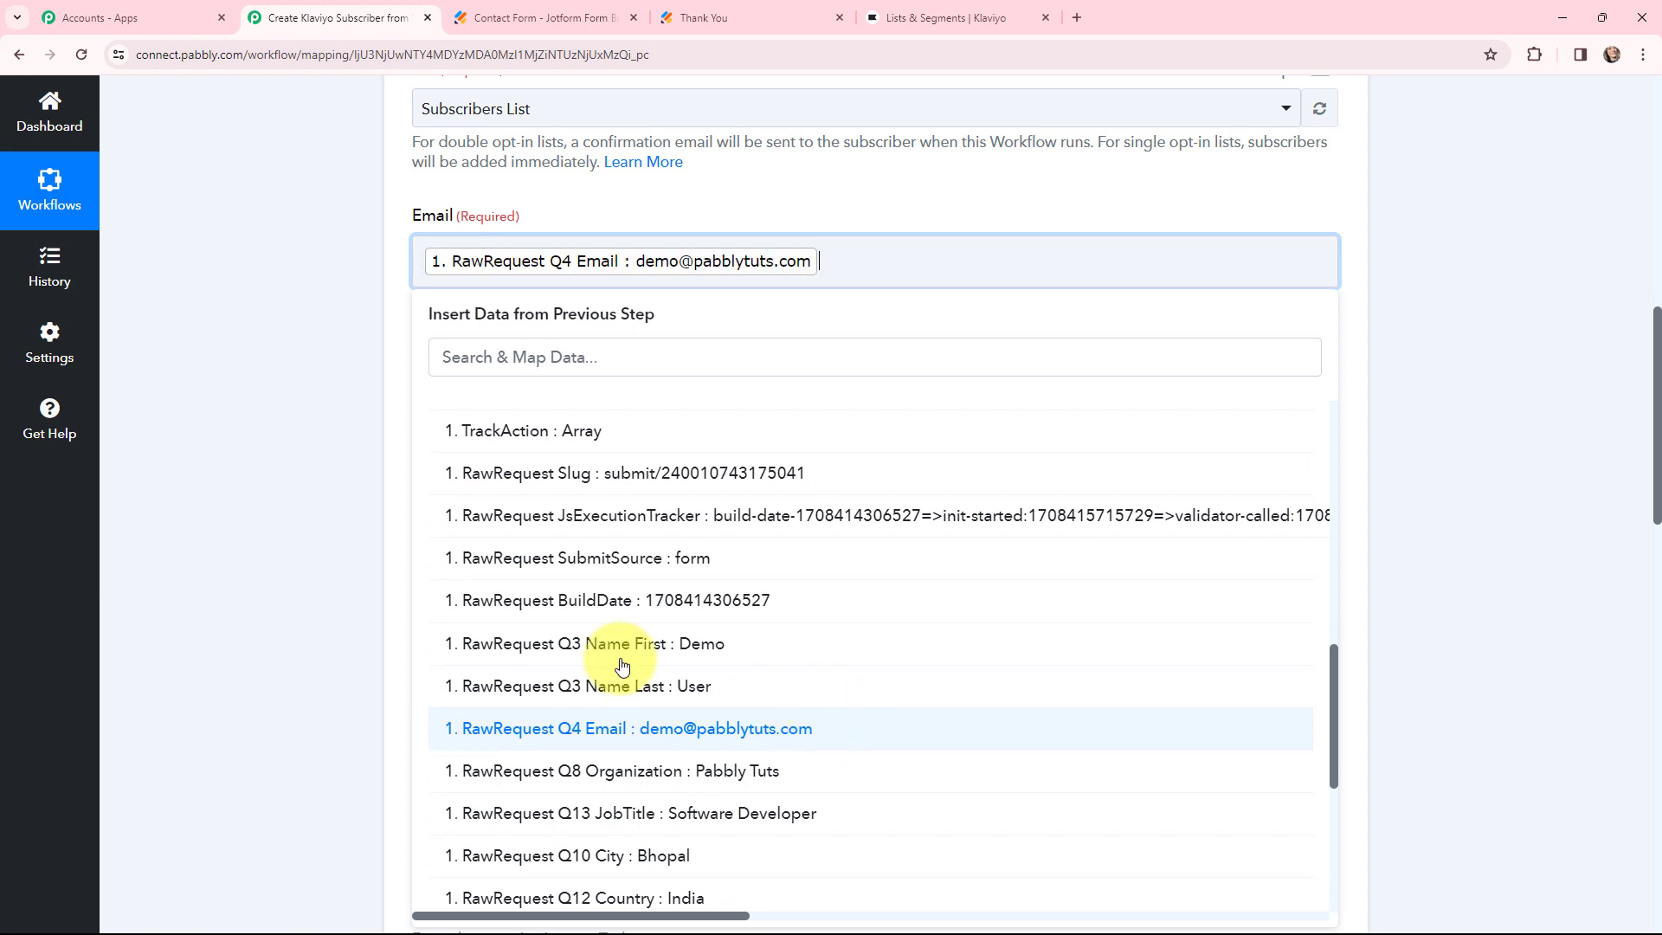
left_click(341, 360)
Step: Map the First Name field to RawRequest Q3 Name First from the webhook data
left_click(498, 403)
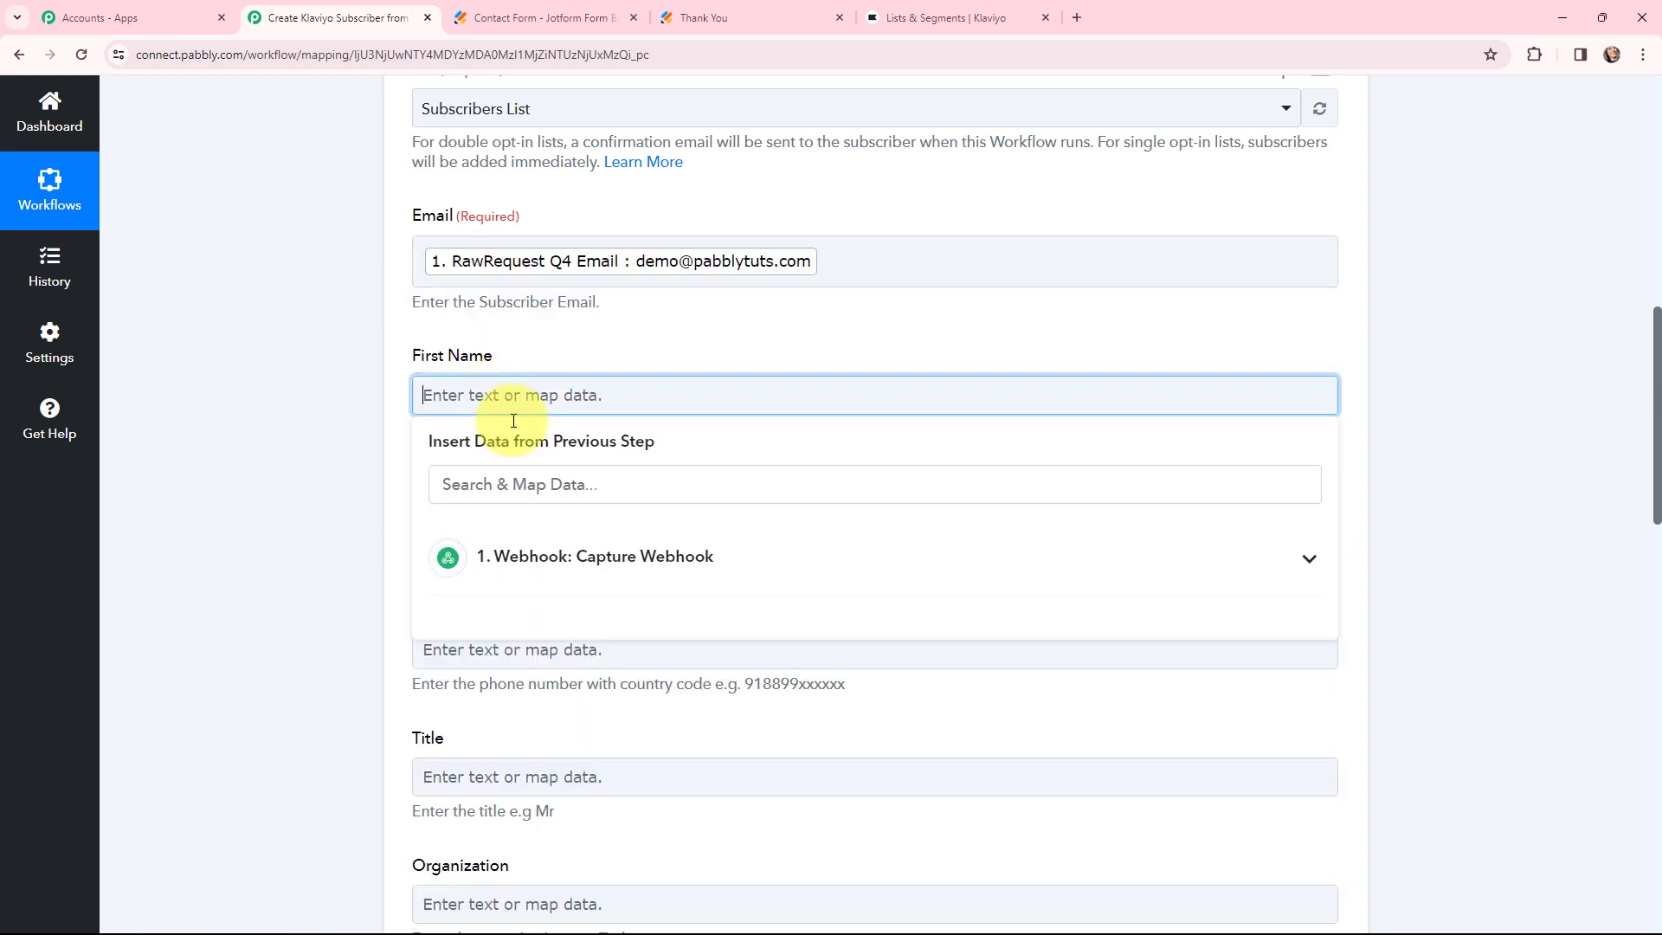
left_click(582, 558)
scroll(746, 665, "down", 10)
scroll(751, 671, "down", 5)
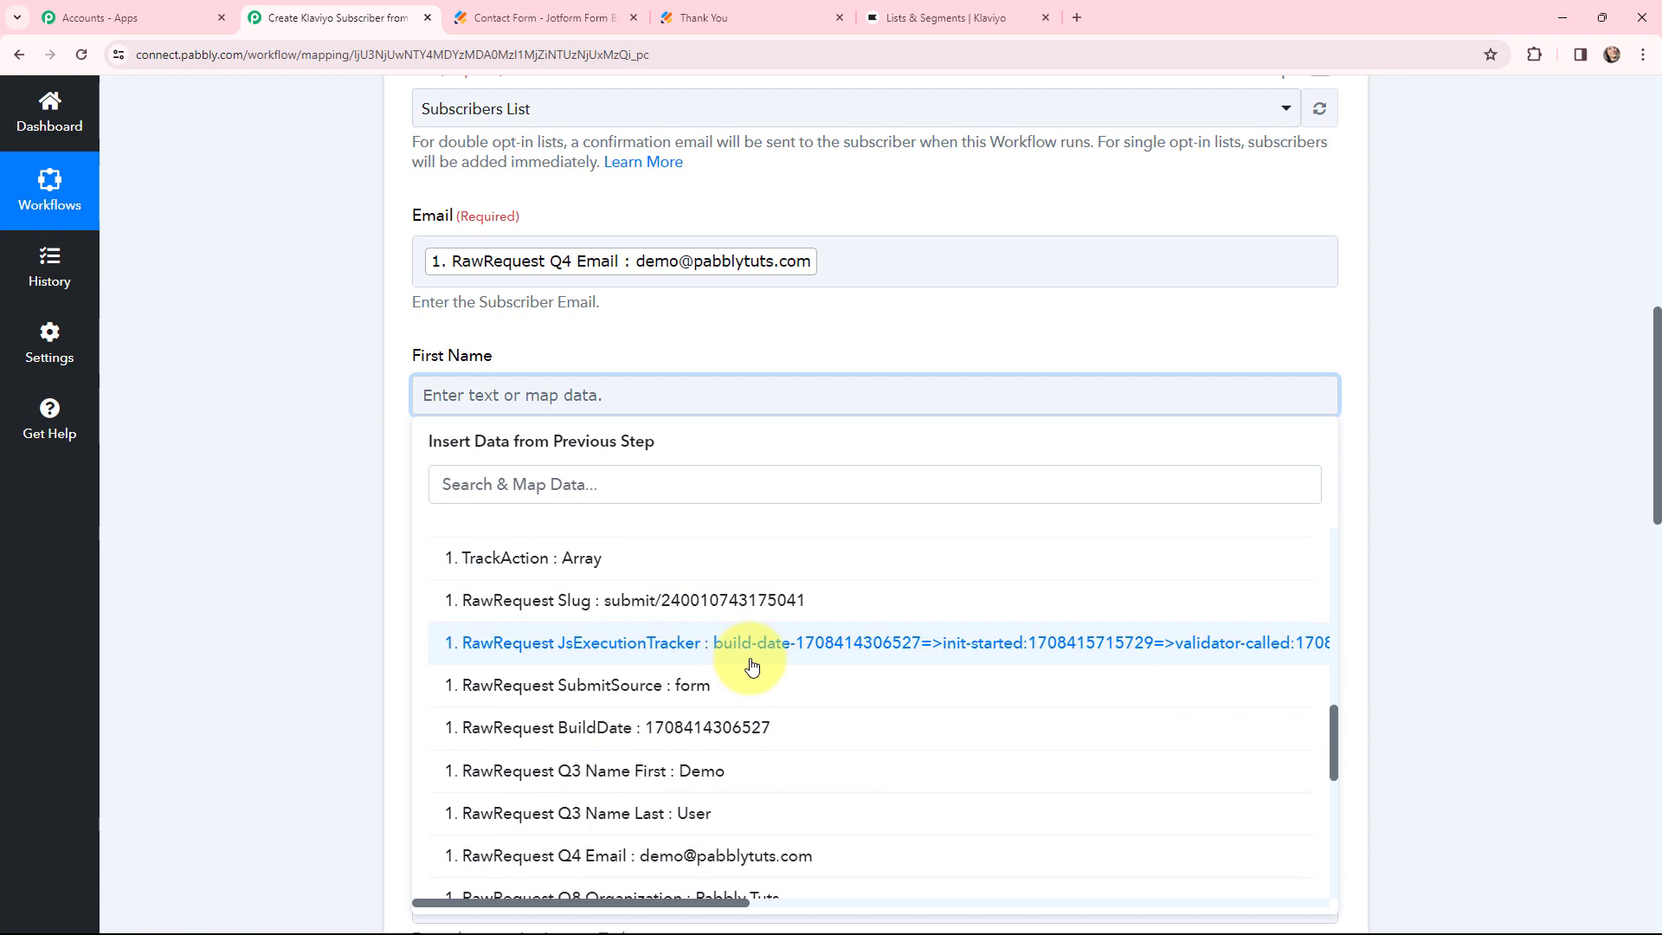
left_click(730, 688)
left_click(327, 474)
Step: Map the Last Name field to RawRequest Q3 Name Last from the webhook data
left_click(419, 538)
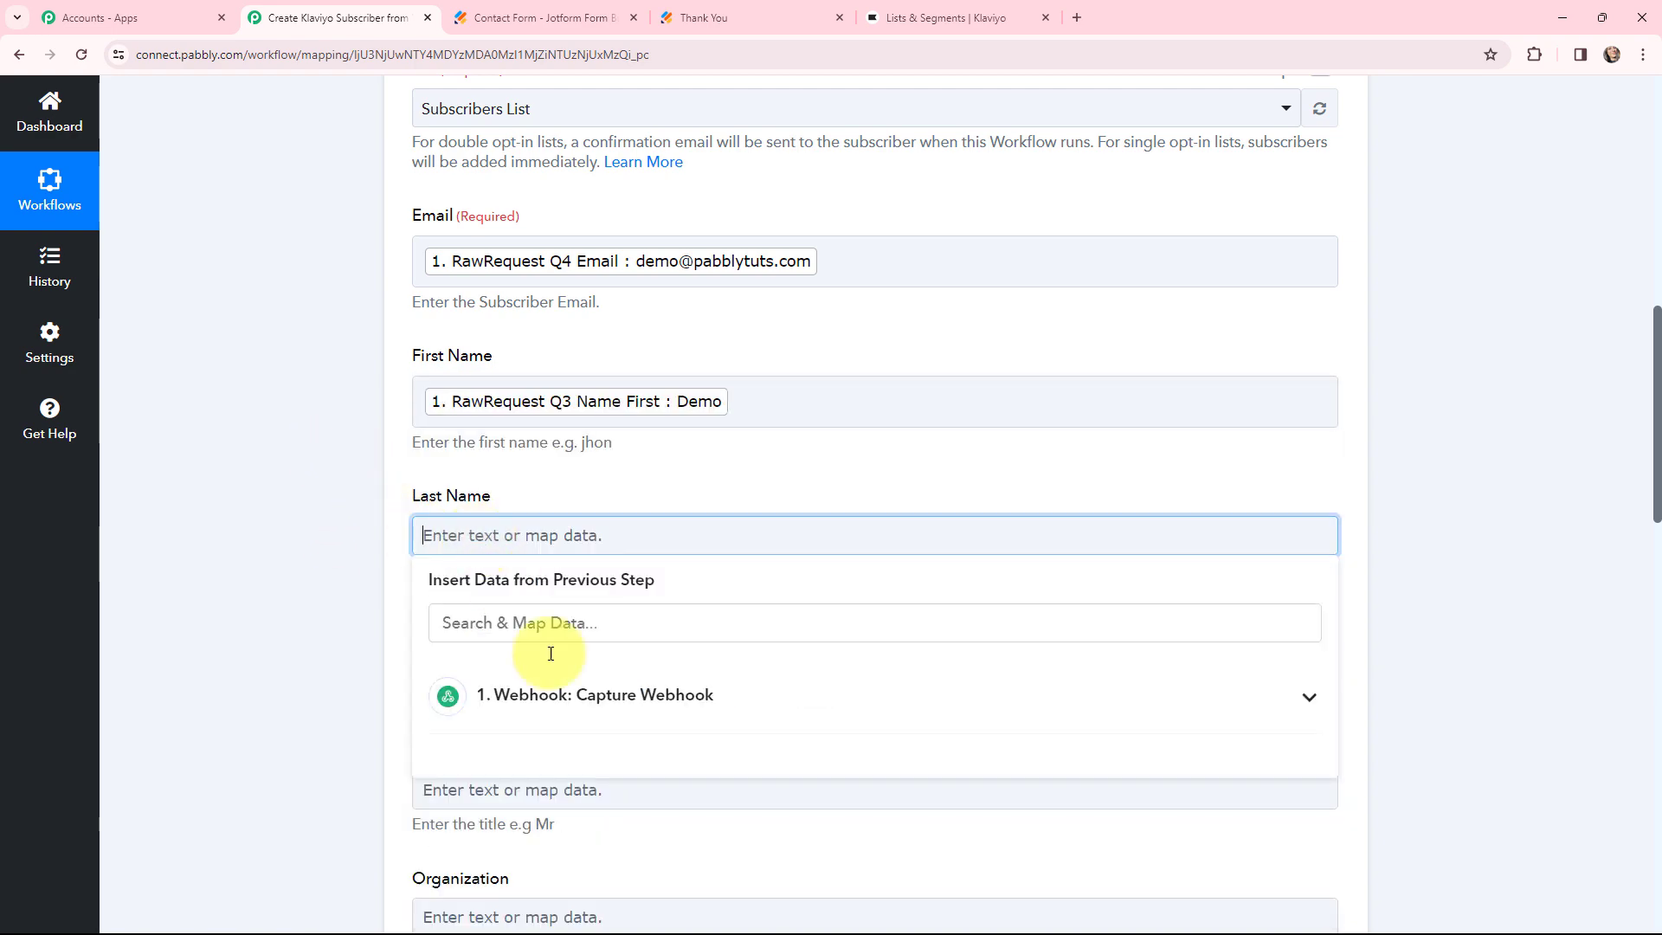
left_click(588, 690)
scroll(679, 386, "down", 4)
scroll(713, 633, "down", 7)
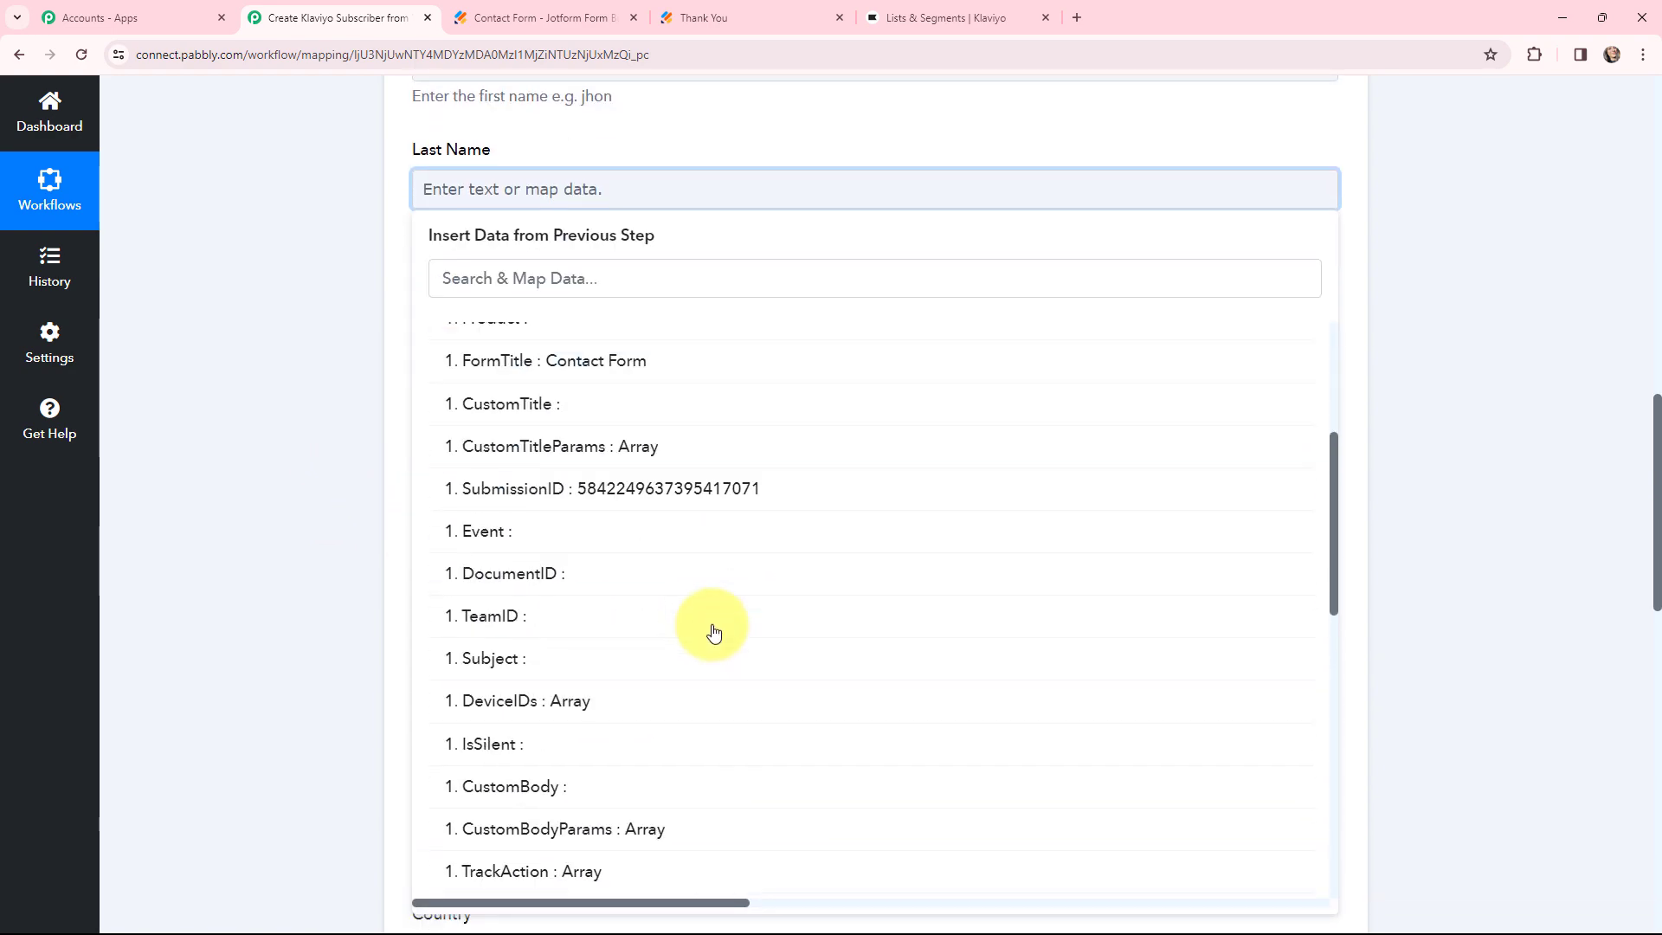
left_click(738, 776)
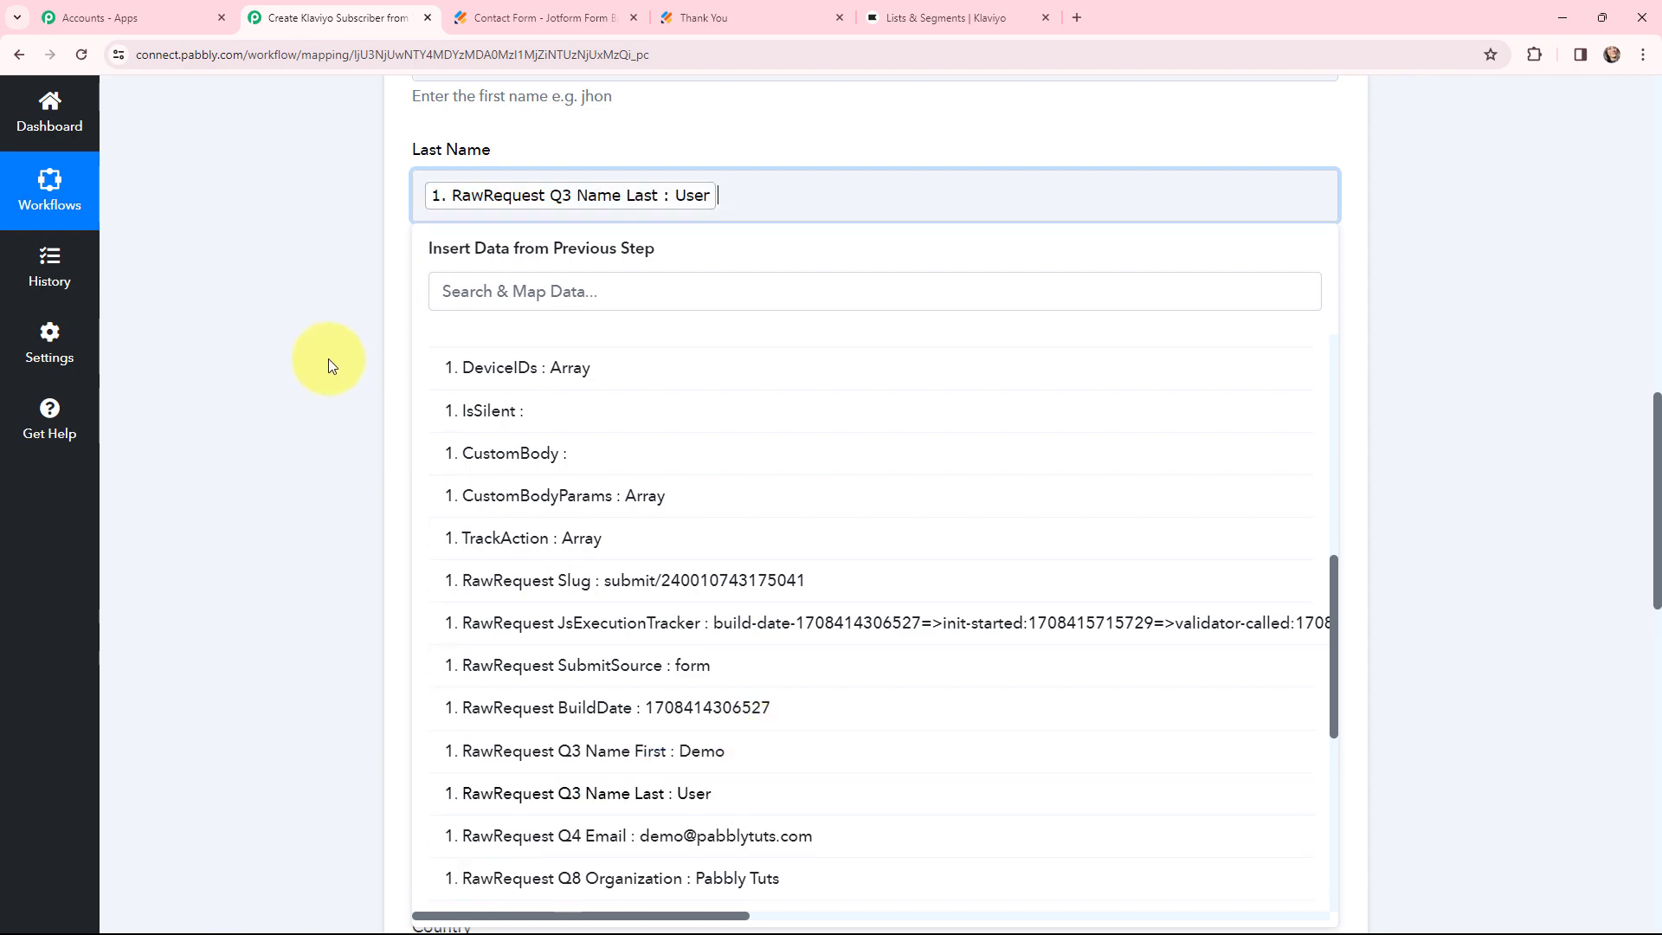
left_click(329, 359)
Step: Leave Phone Number empty and map the Title field to RawRequest Q13 JobTitle from the webhook data
scroll(329, 358, "down", 3)
left_click(475, 206)
left_click(511, 362)
scroll(642, 604, "down", 10)
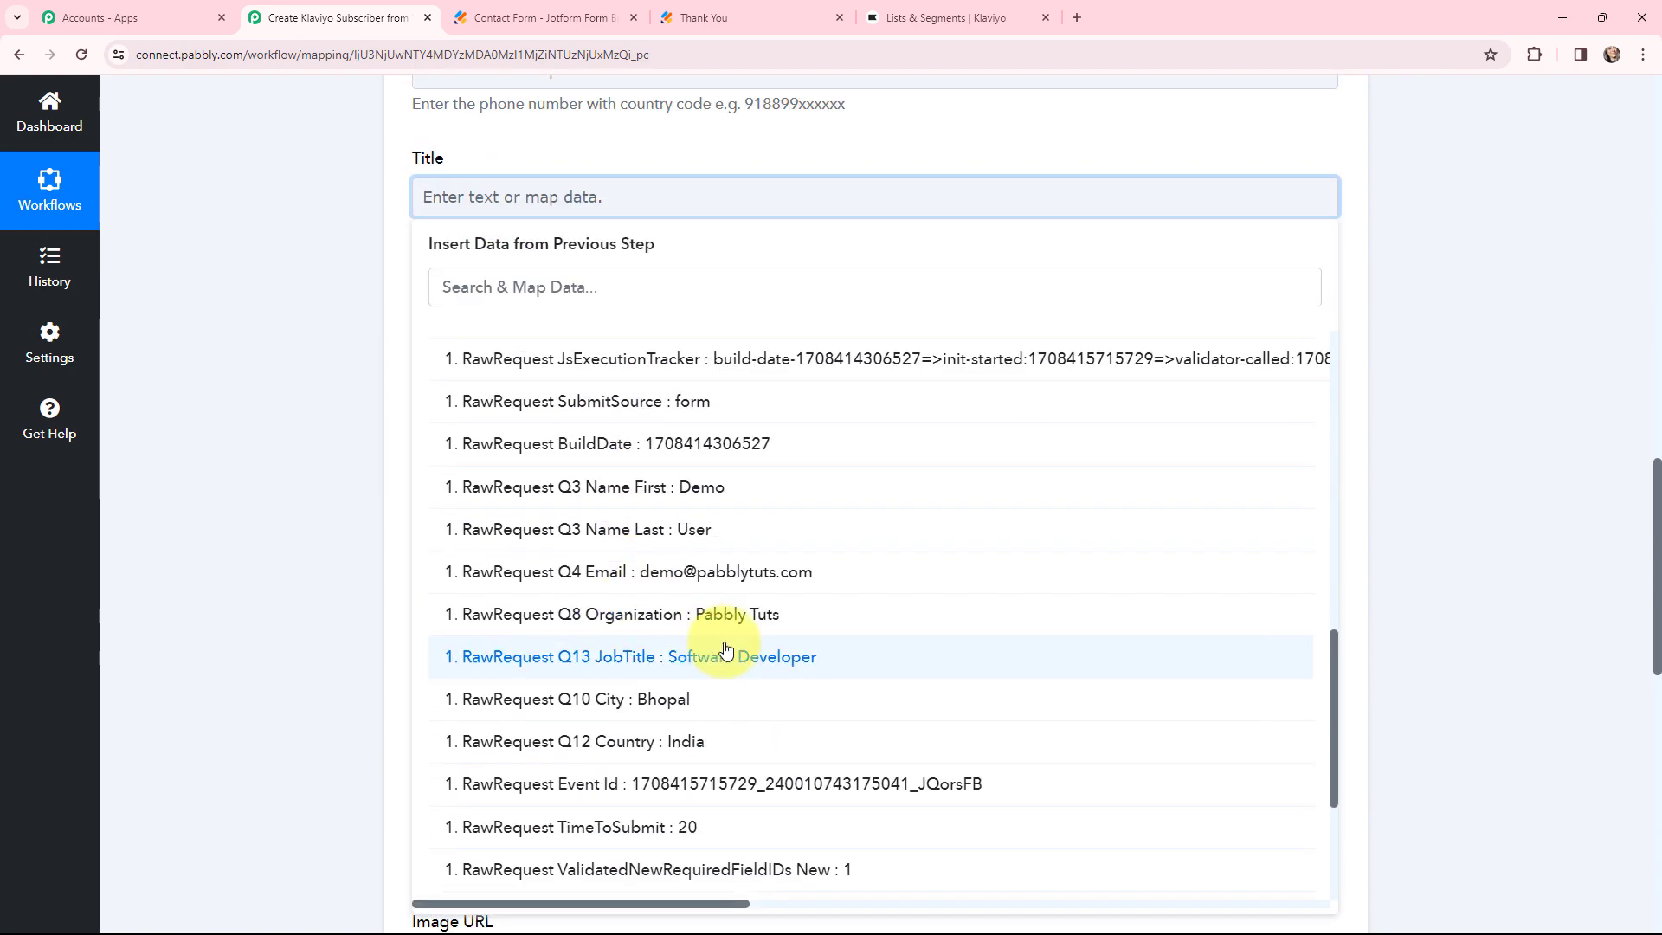
left_click(748, 657)
left_click(327, 348)
Step: Map the Organization field to RawRequest Q8 Organization from the webhook data
left_click(438, 337)
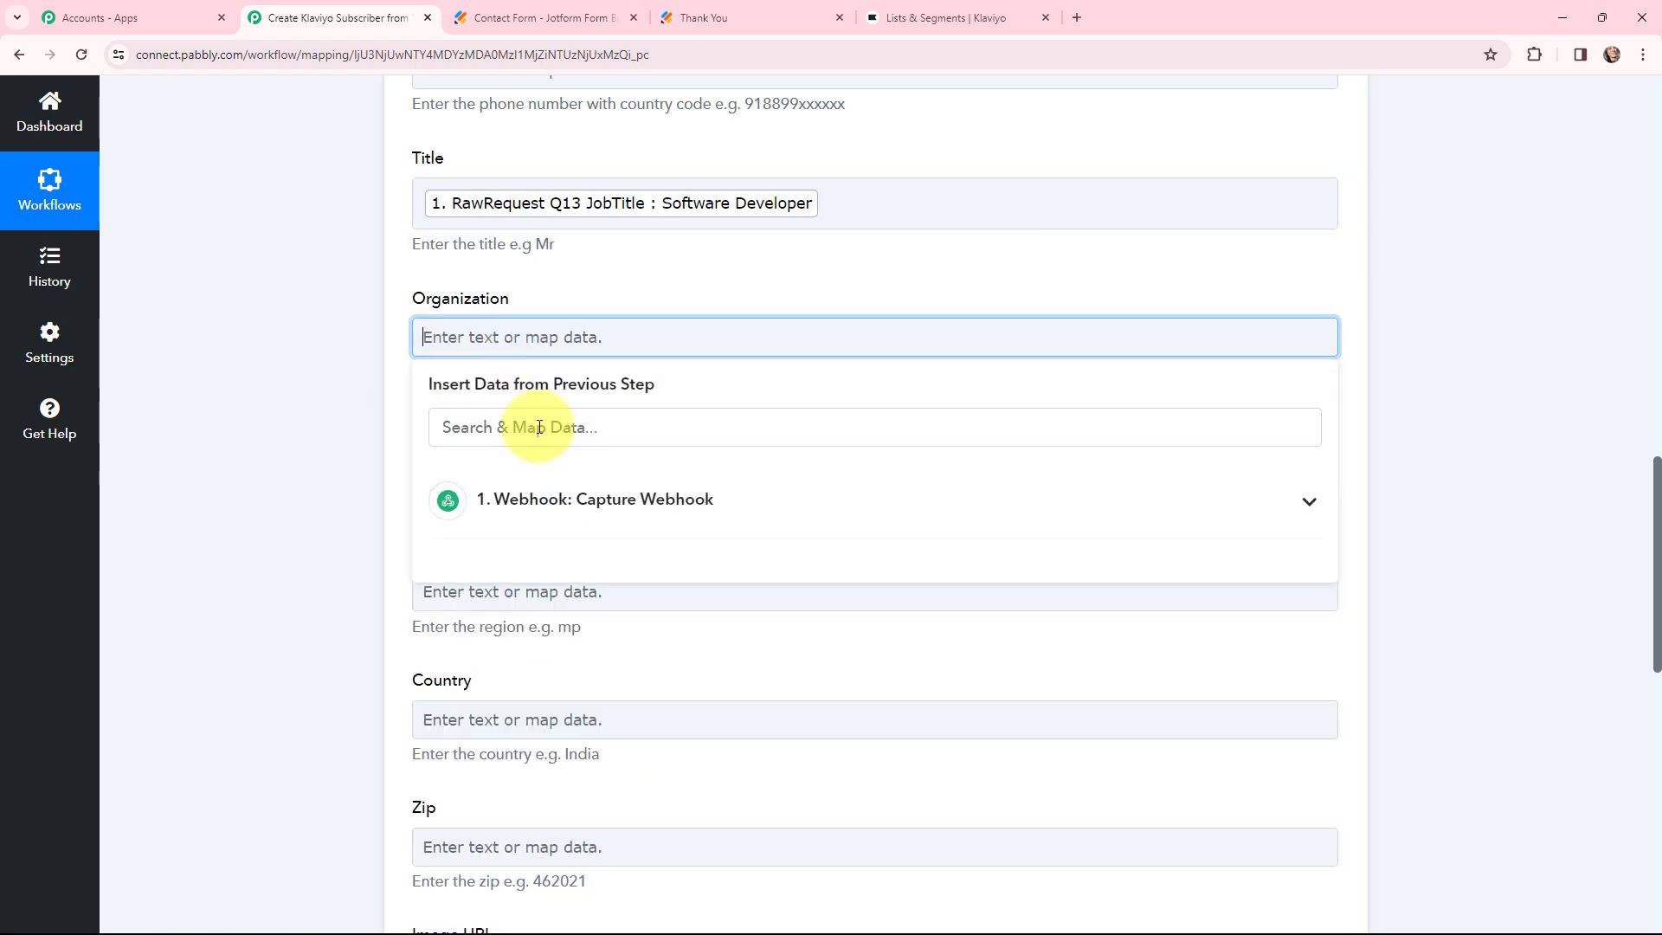
left_click(575, 500)
scroll(662, 636, "down", 10)
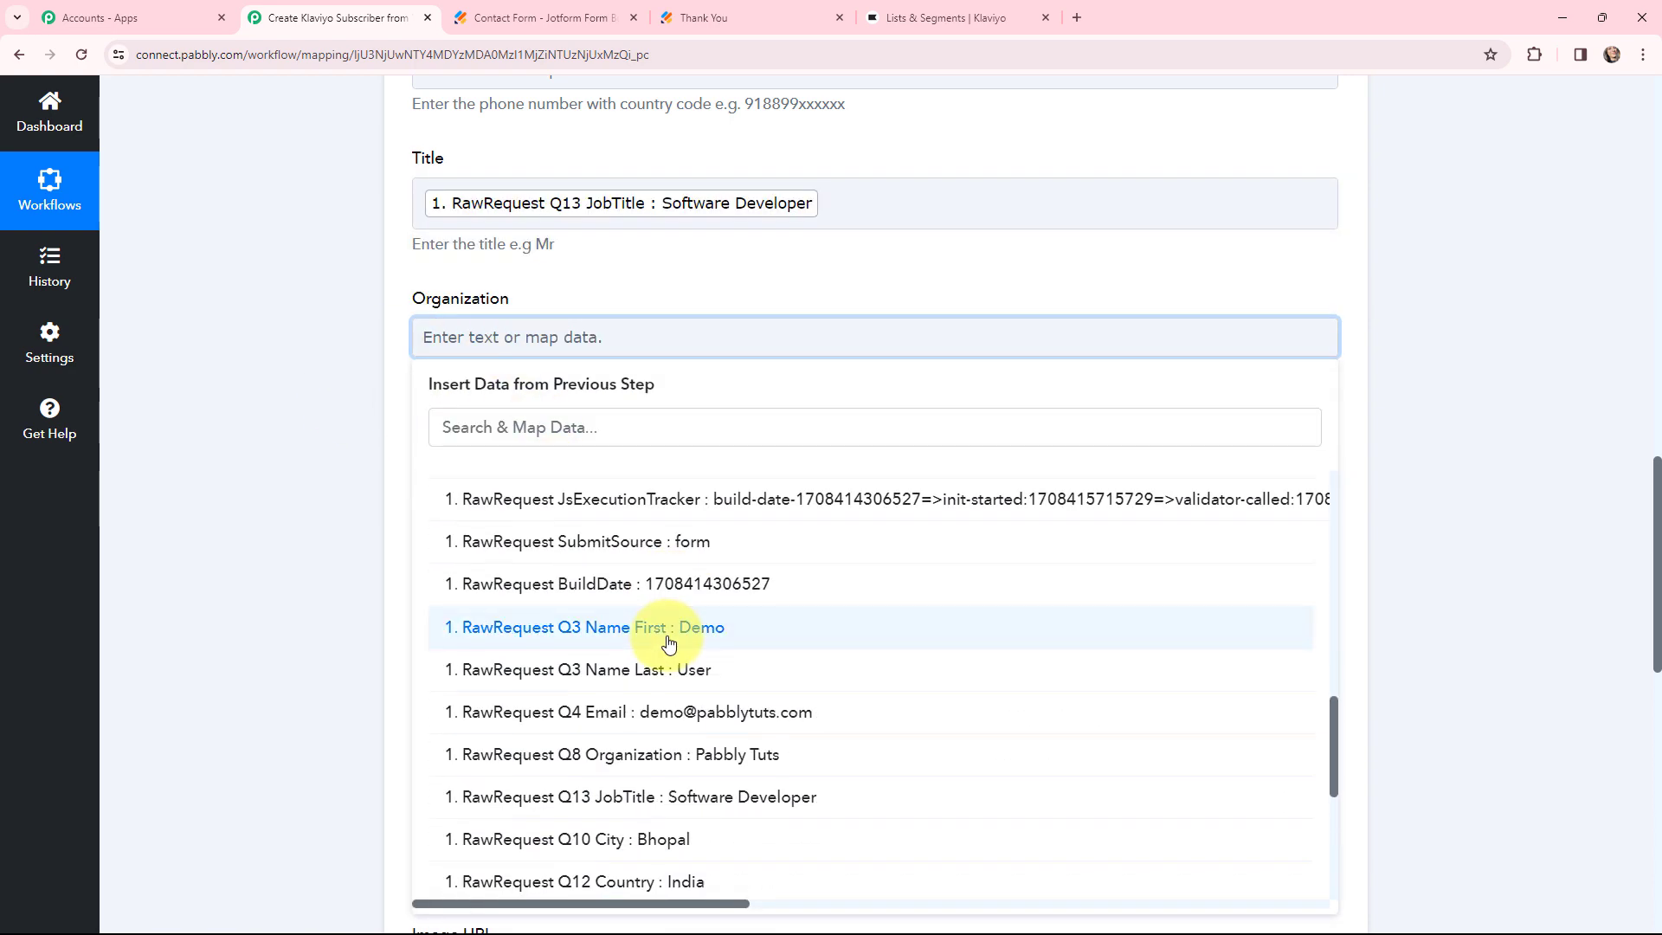
left_click(675, 581)
left_click(351, 358)
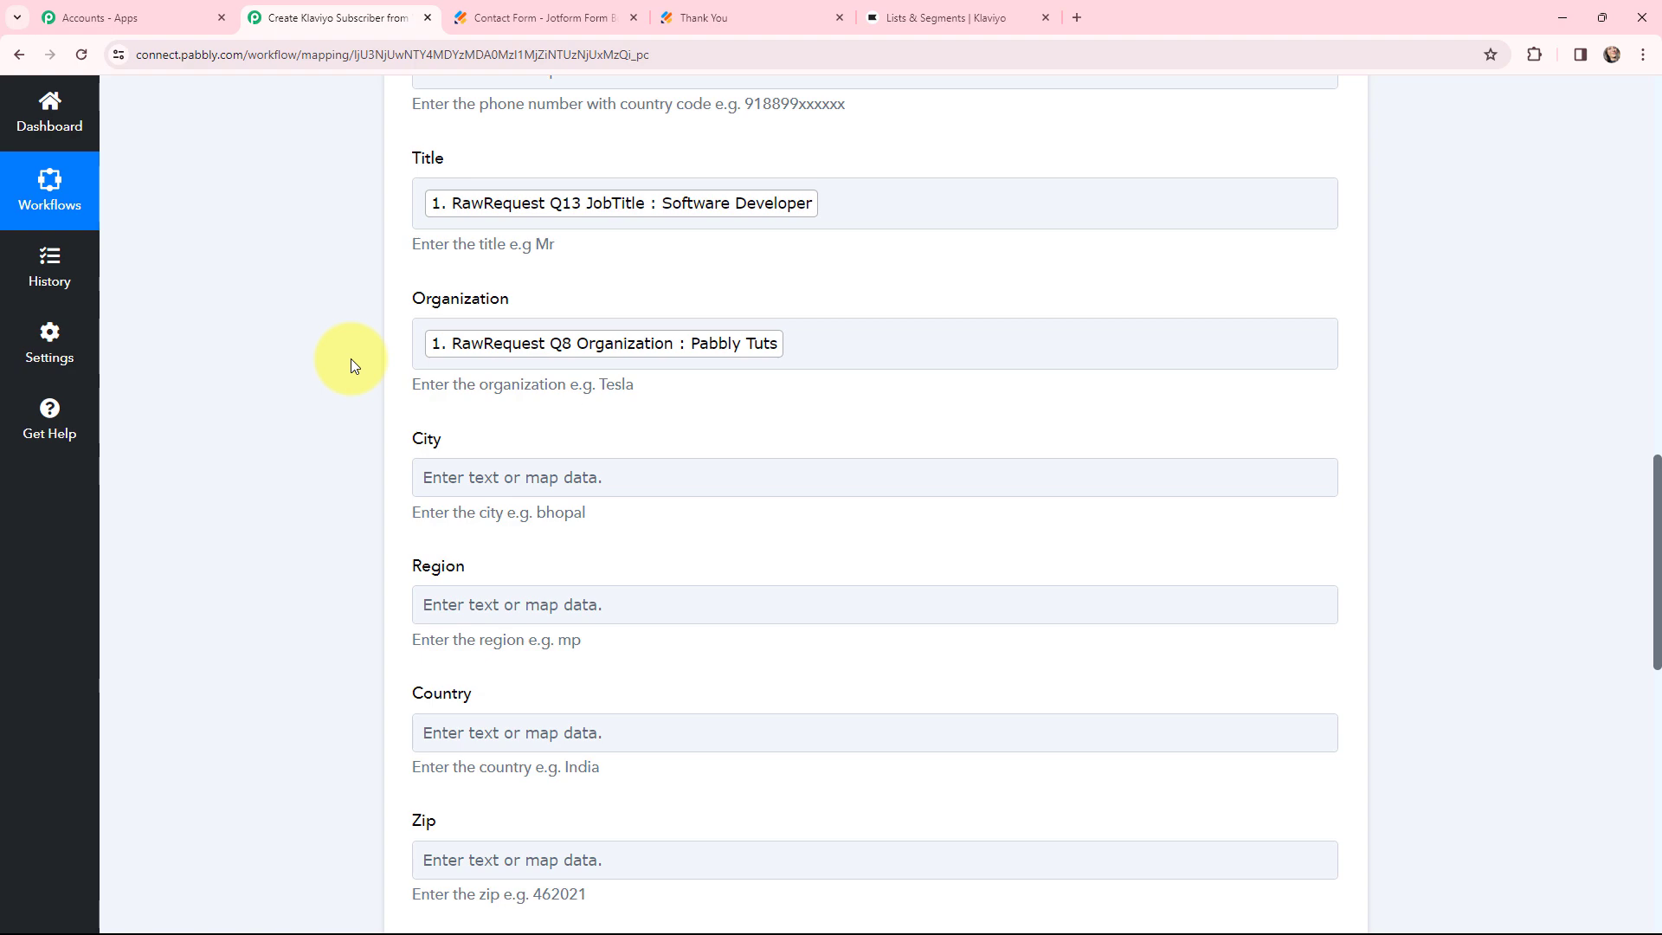
Step: Map the City field to RawRequest Q10 City from the webhook data
scroll(433, 390, "down", 1)
left_click(524, 393)
left_click(660, 557)
scroll(705, 649, "down", 10)
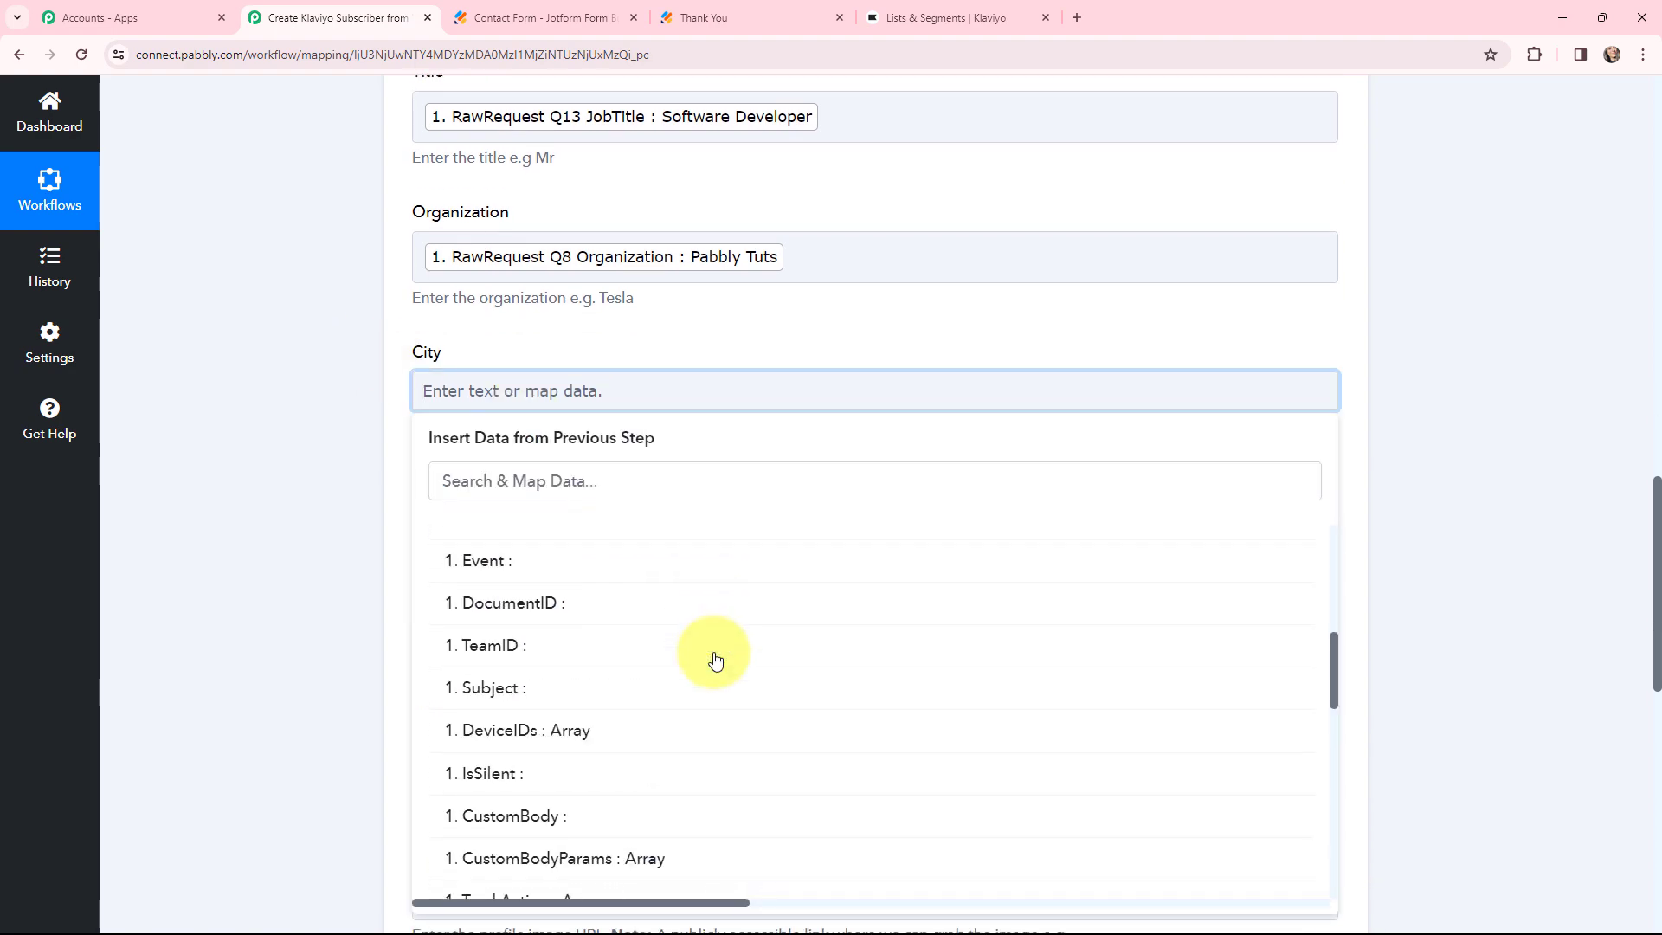
scroll(692, 658, "down", 3)
left_click(715, 641)
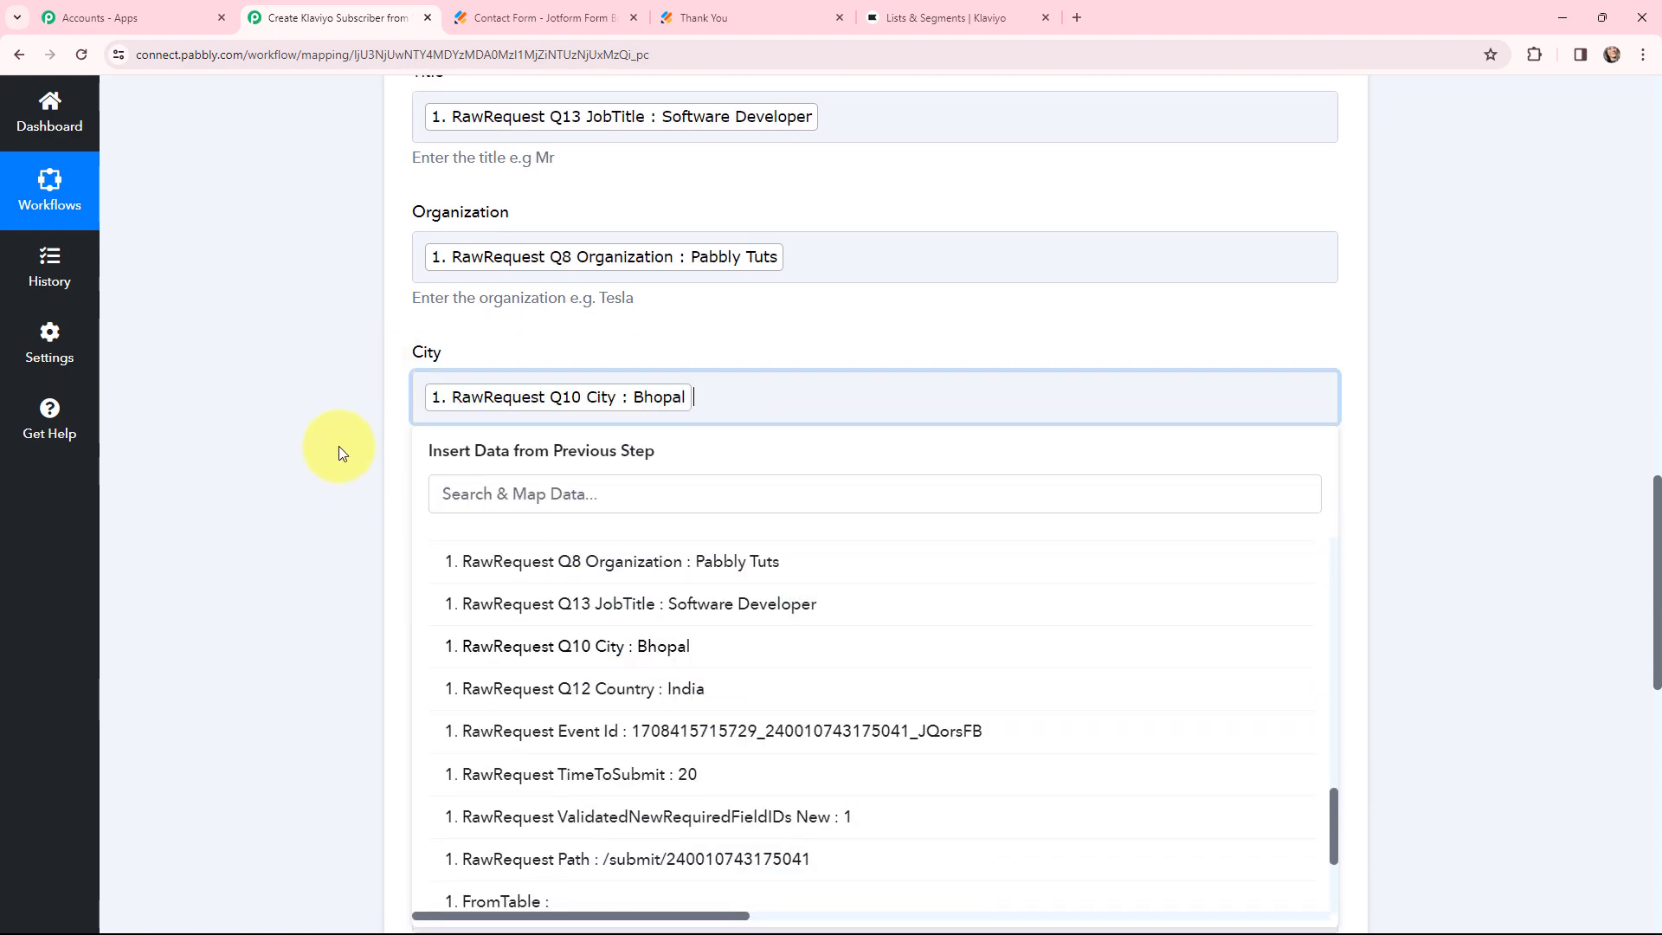
left_click(341, 450)
Step: Leave Region empty and map the Country field to RawRequest Q12 Country from the webhook data
scroll(545, 512, "down", 2)
left_click(610, 483)
left_click(638, 646)
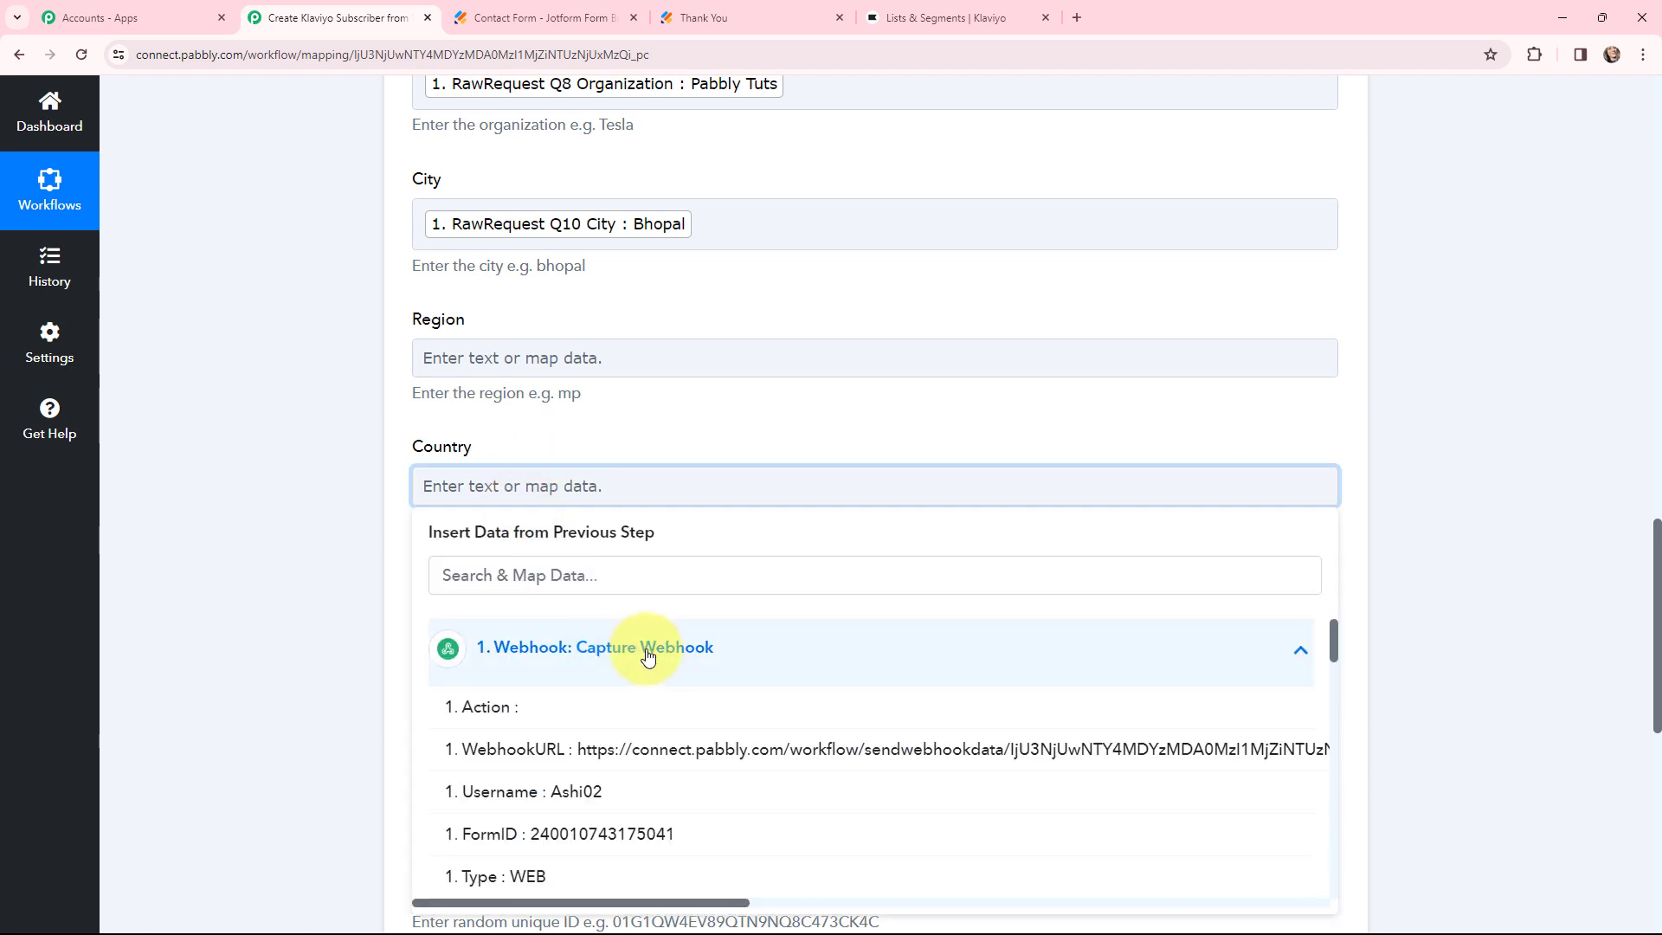
scroll(649, 657, "down", 5)
scroll(666, 692, "down", 7)
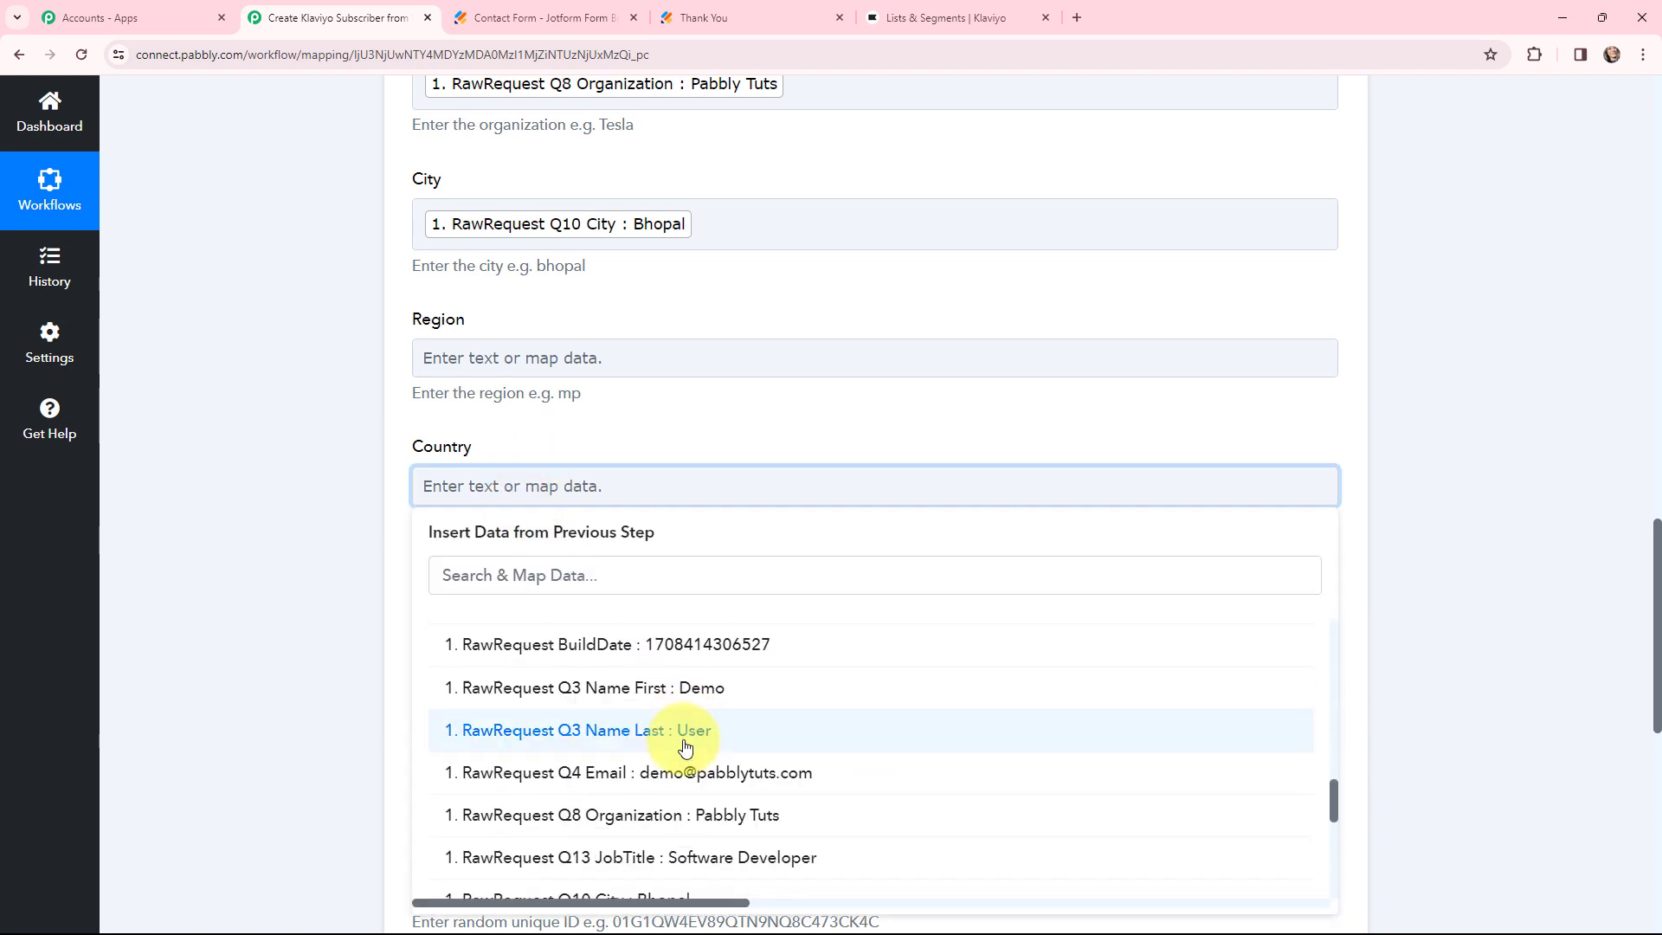
scroll(686, 693, "down", 2)
left_click(686, 585)
left_click(360, 448)
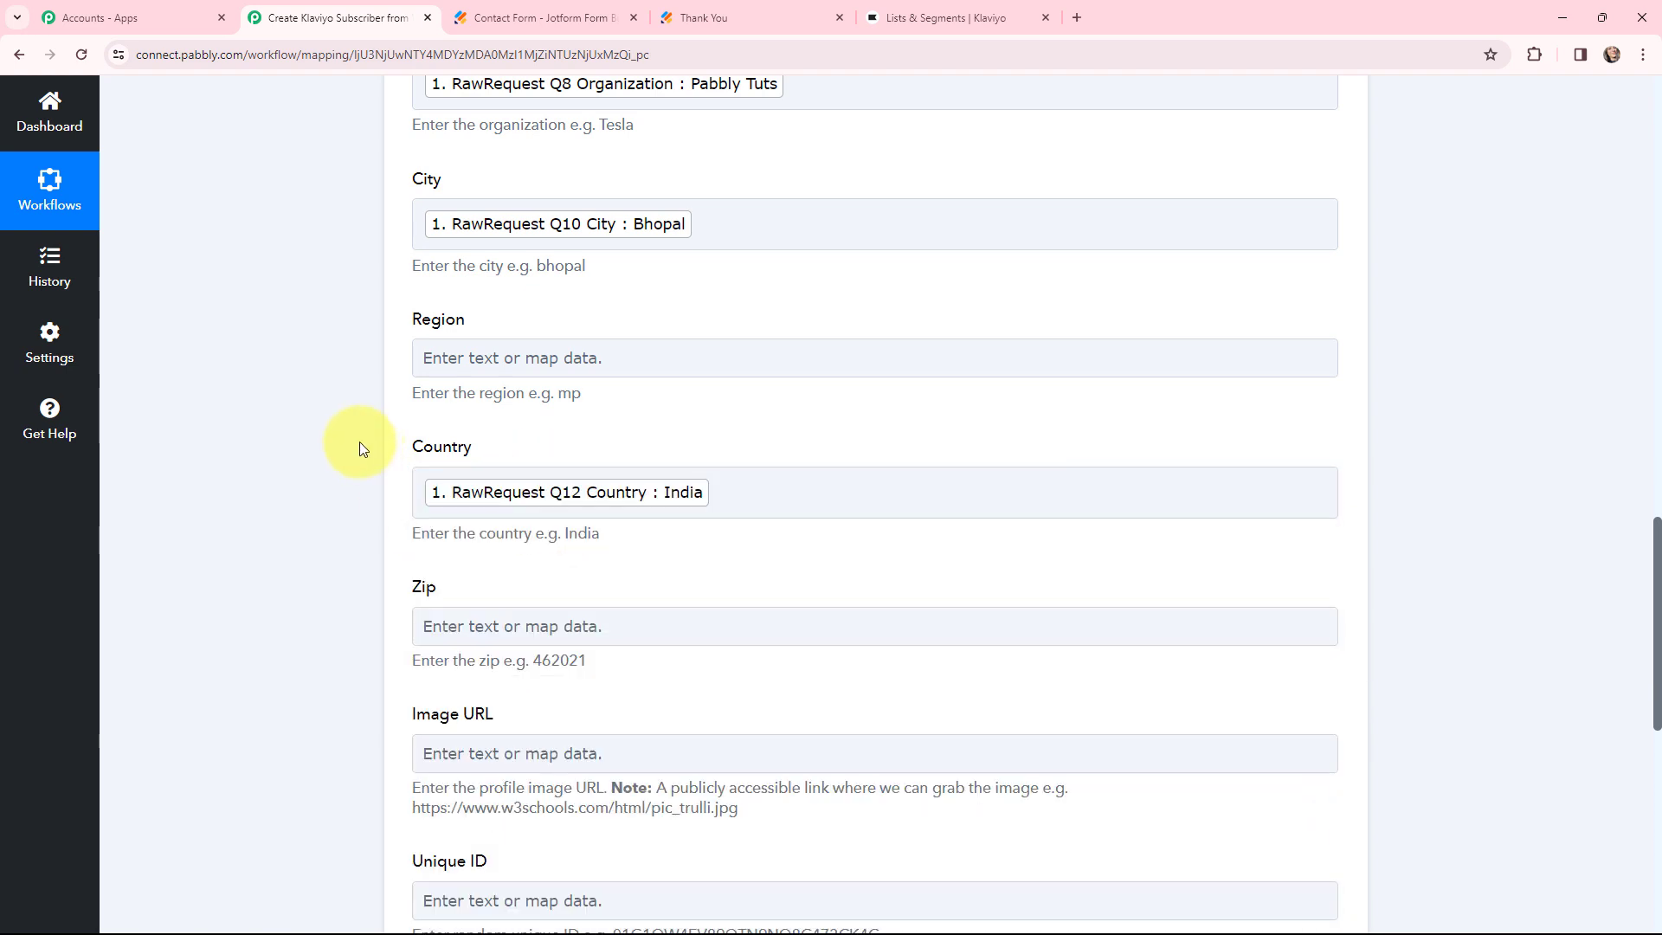
Step: Review all mapped and empty fields of the Klaviyo Add/Update Subscriber to List action, from List to Custom Properties
scroll(335, 524, "down", 1)
scroll(335, 525, "up", 9)
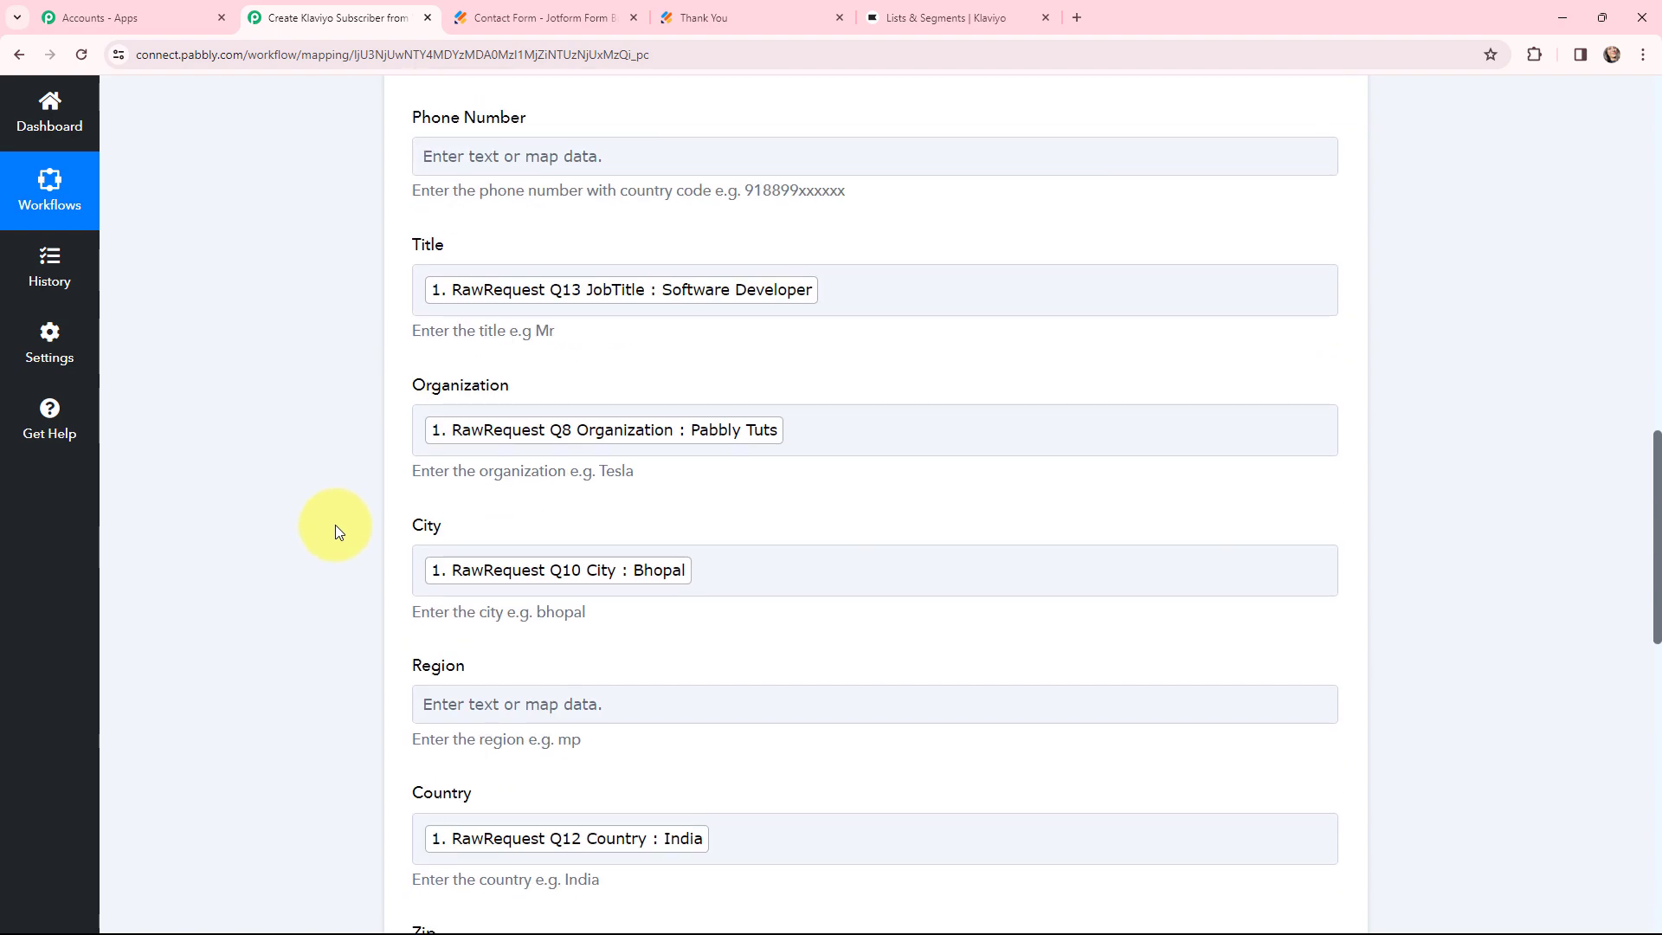
scroll(335, 524, "up", 3)
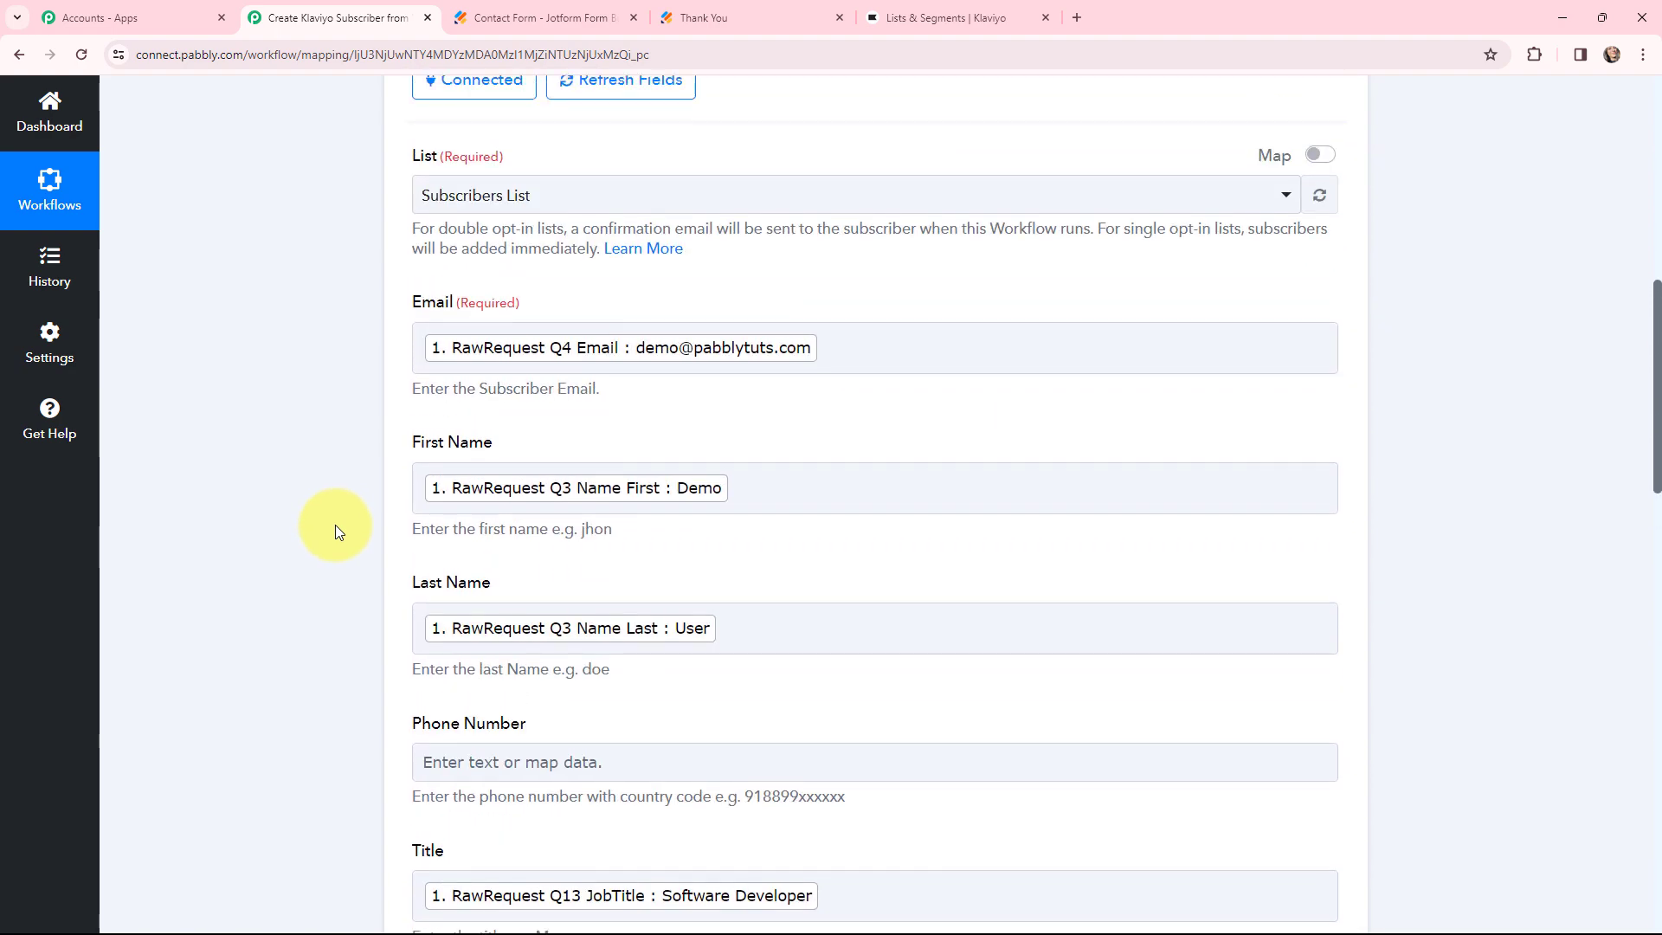
scroll(335, 525, "up", 1)
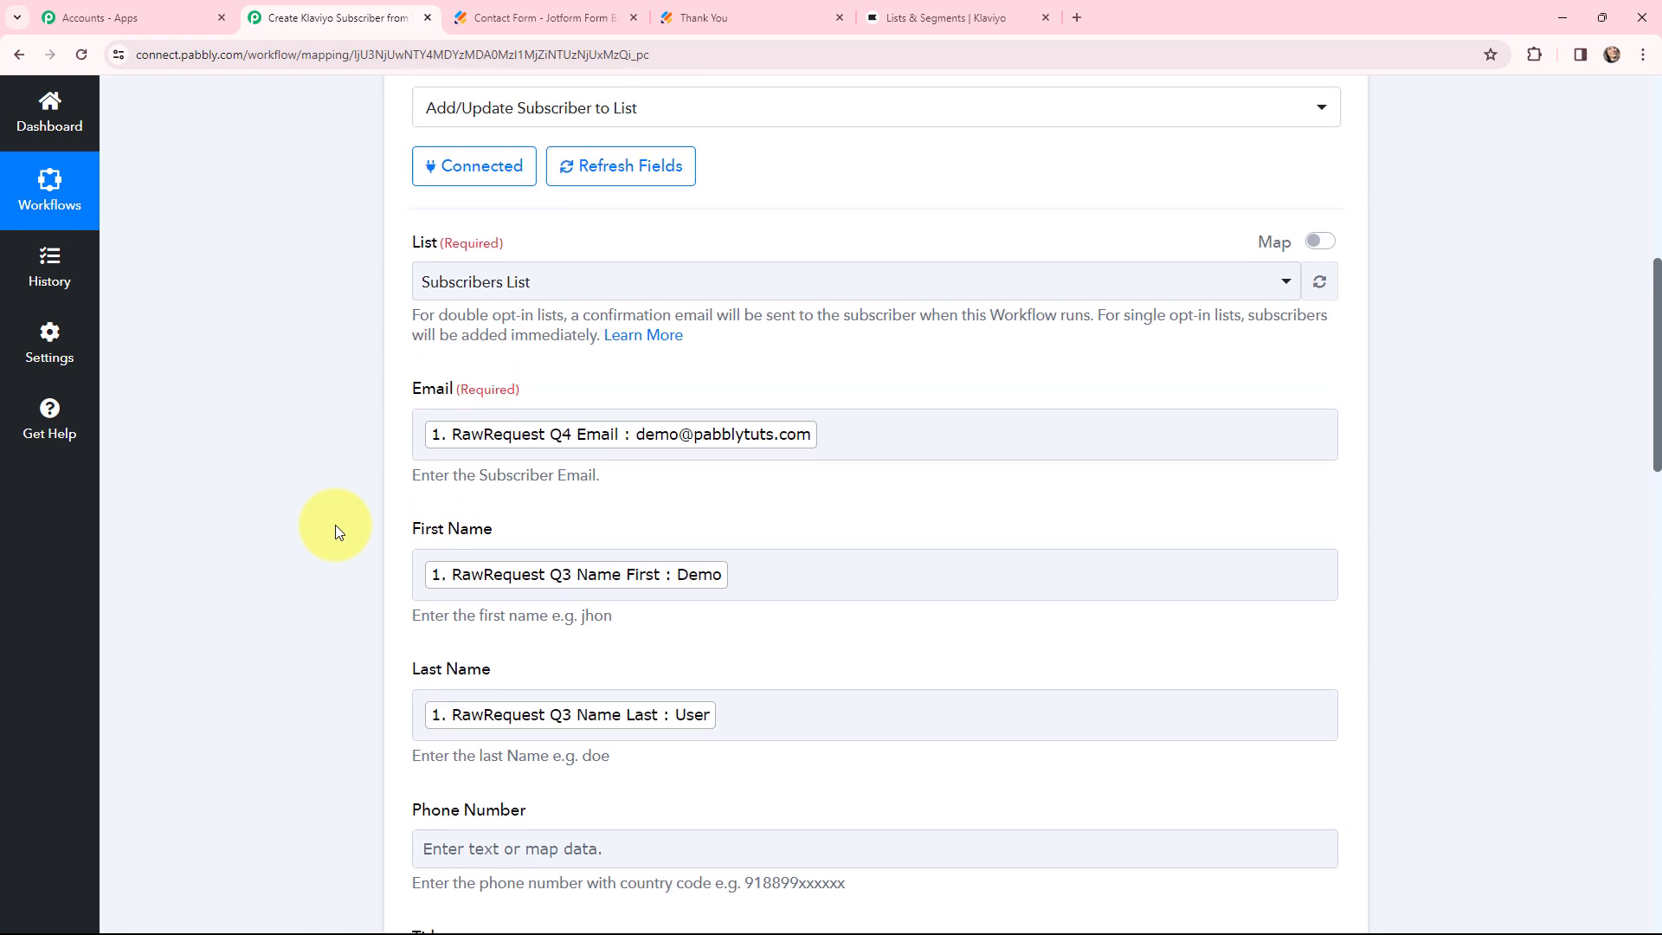
scroll(334, 525, "down", 2)
scroll(335, 524, "down", 2)
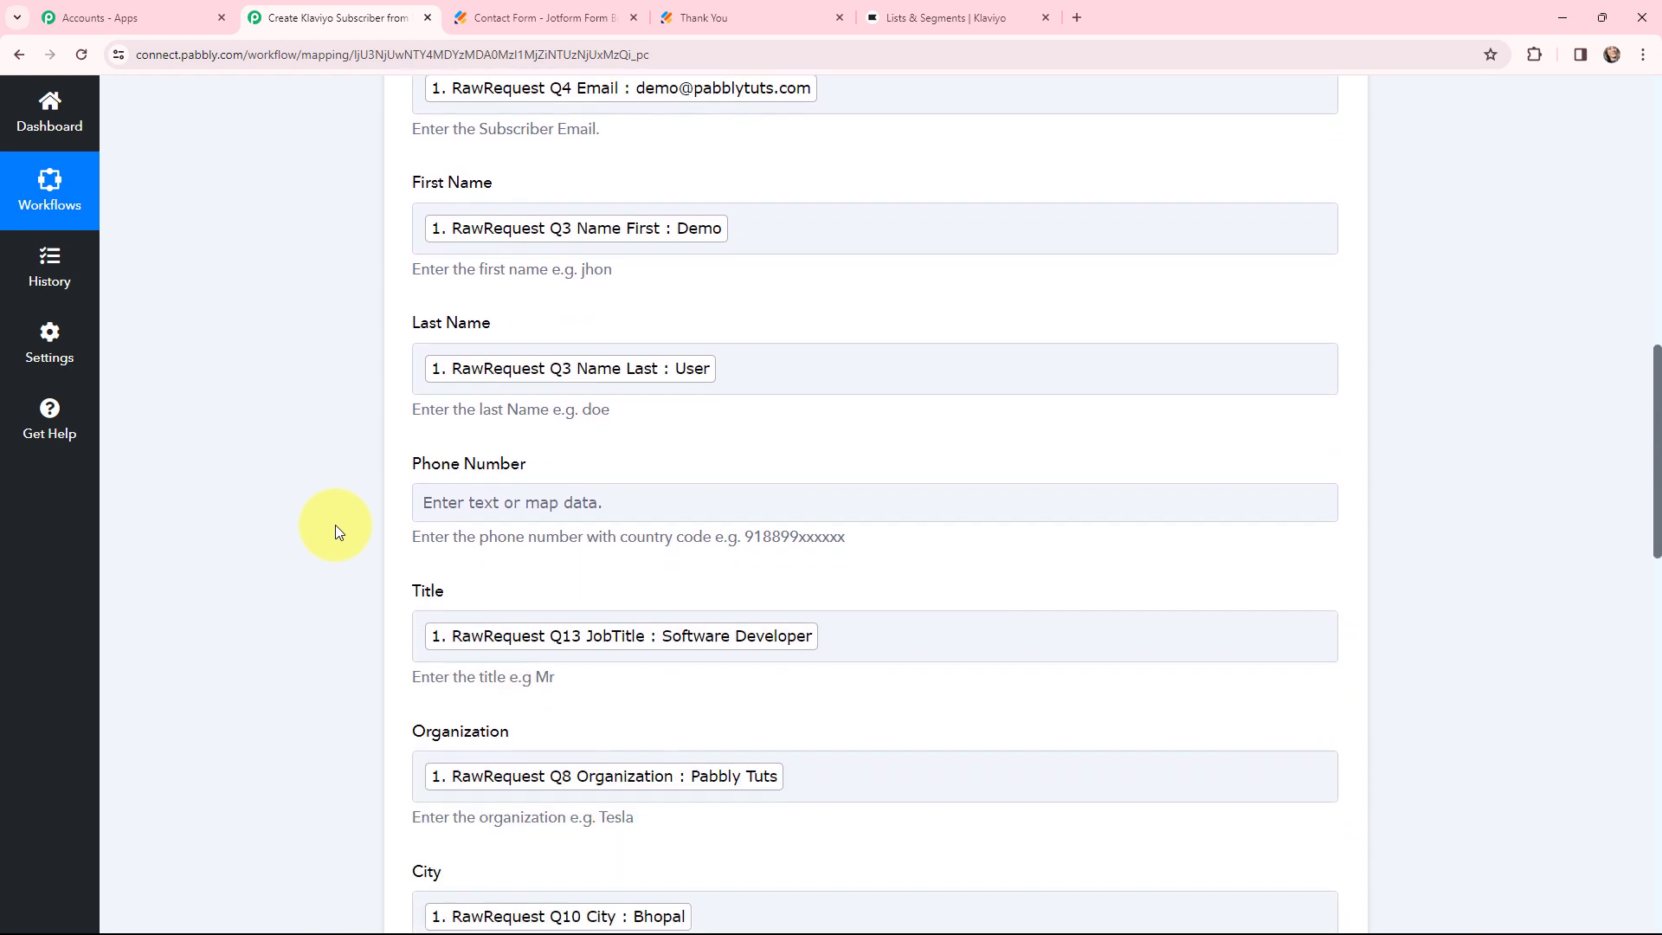
scroll(334, 525, "down", 5)
scroll(335, 524, "down", 3)
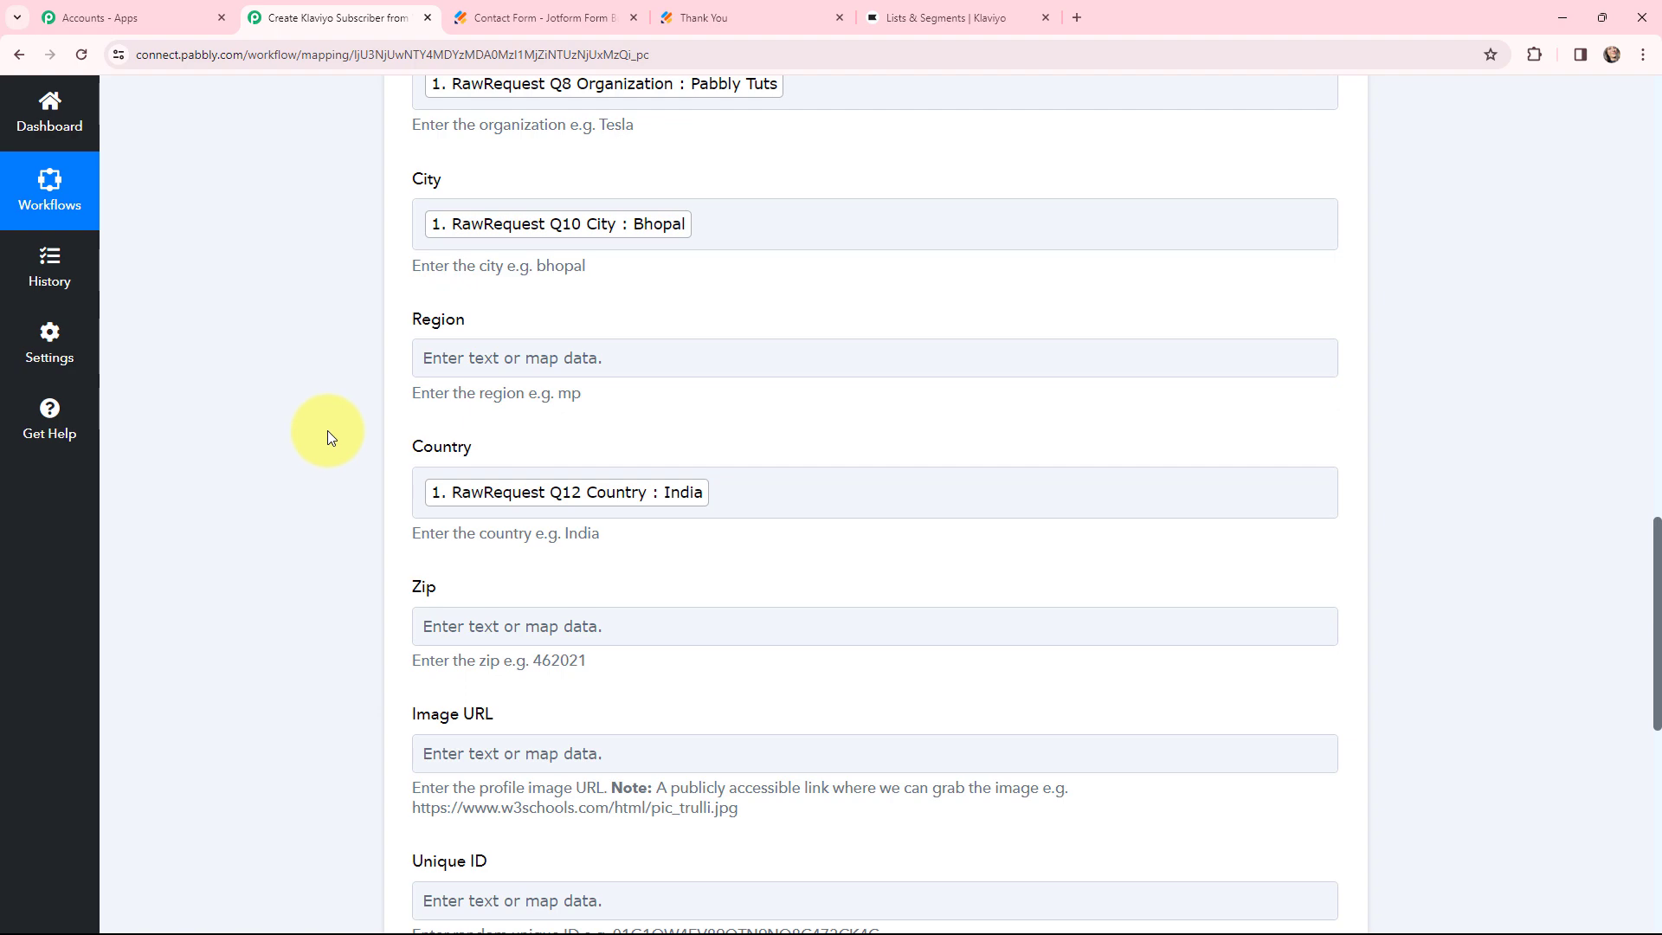
scroll(327, 429, "down", 3)
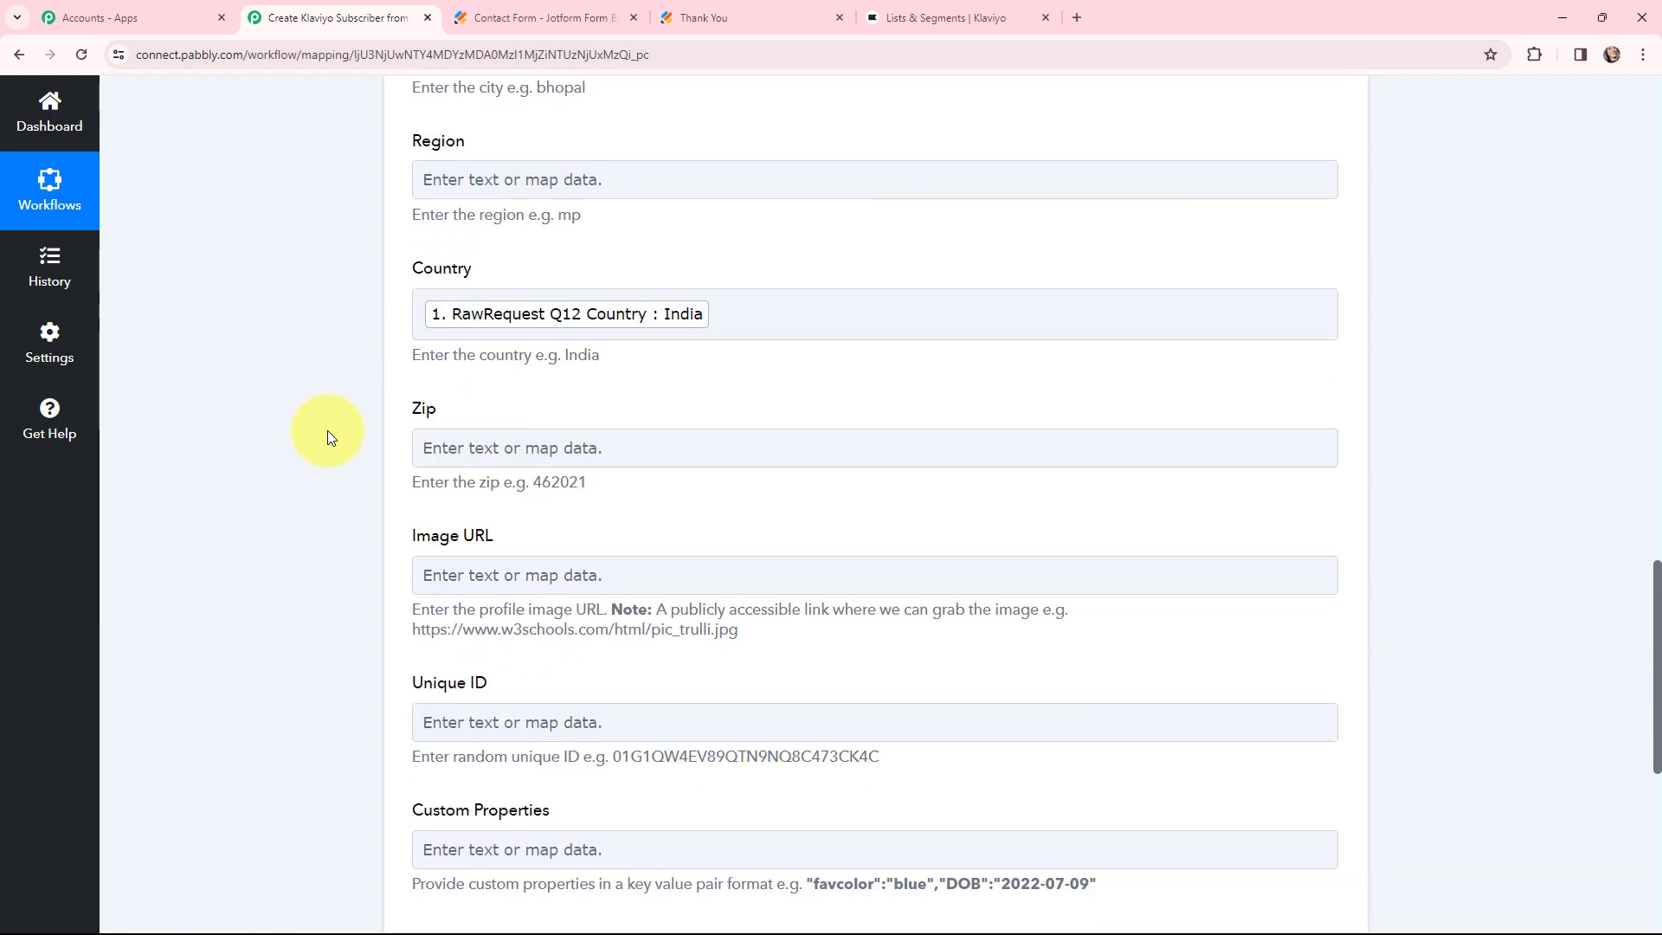
scroll(327, 429, "up", 4)
scroll(327, 429, "up", 7)
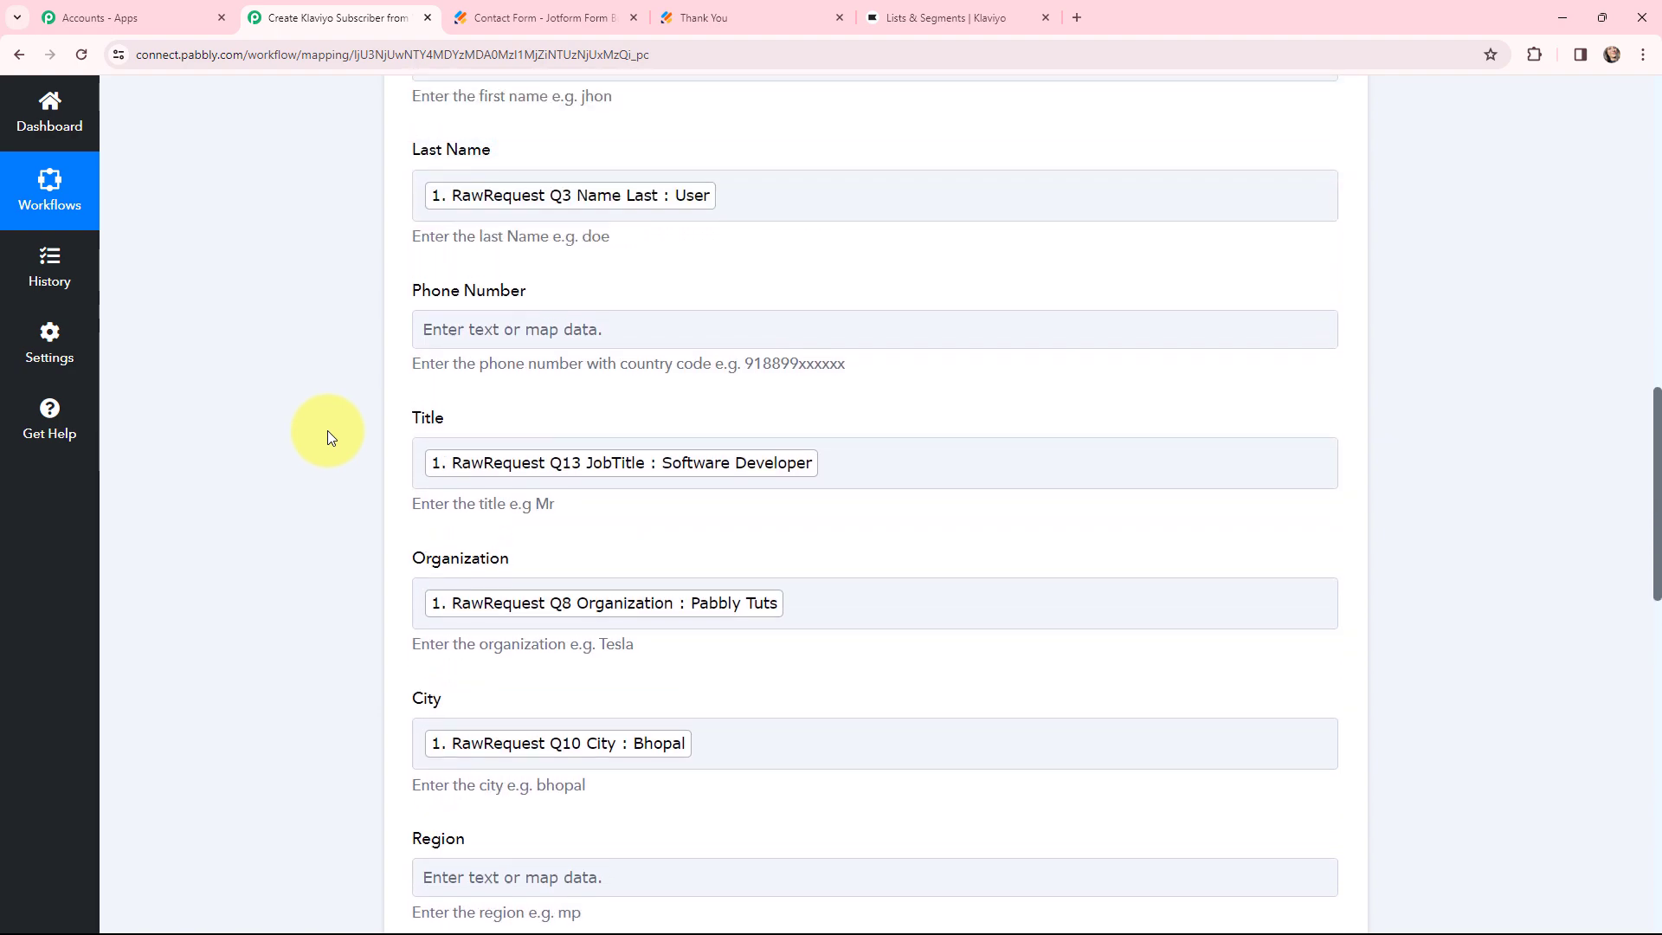
scroll(327, 429, "up", 4)
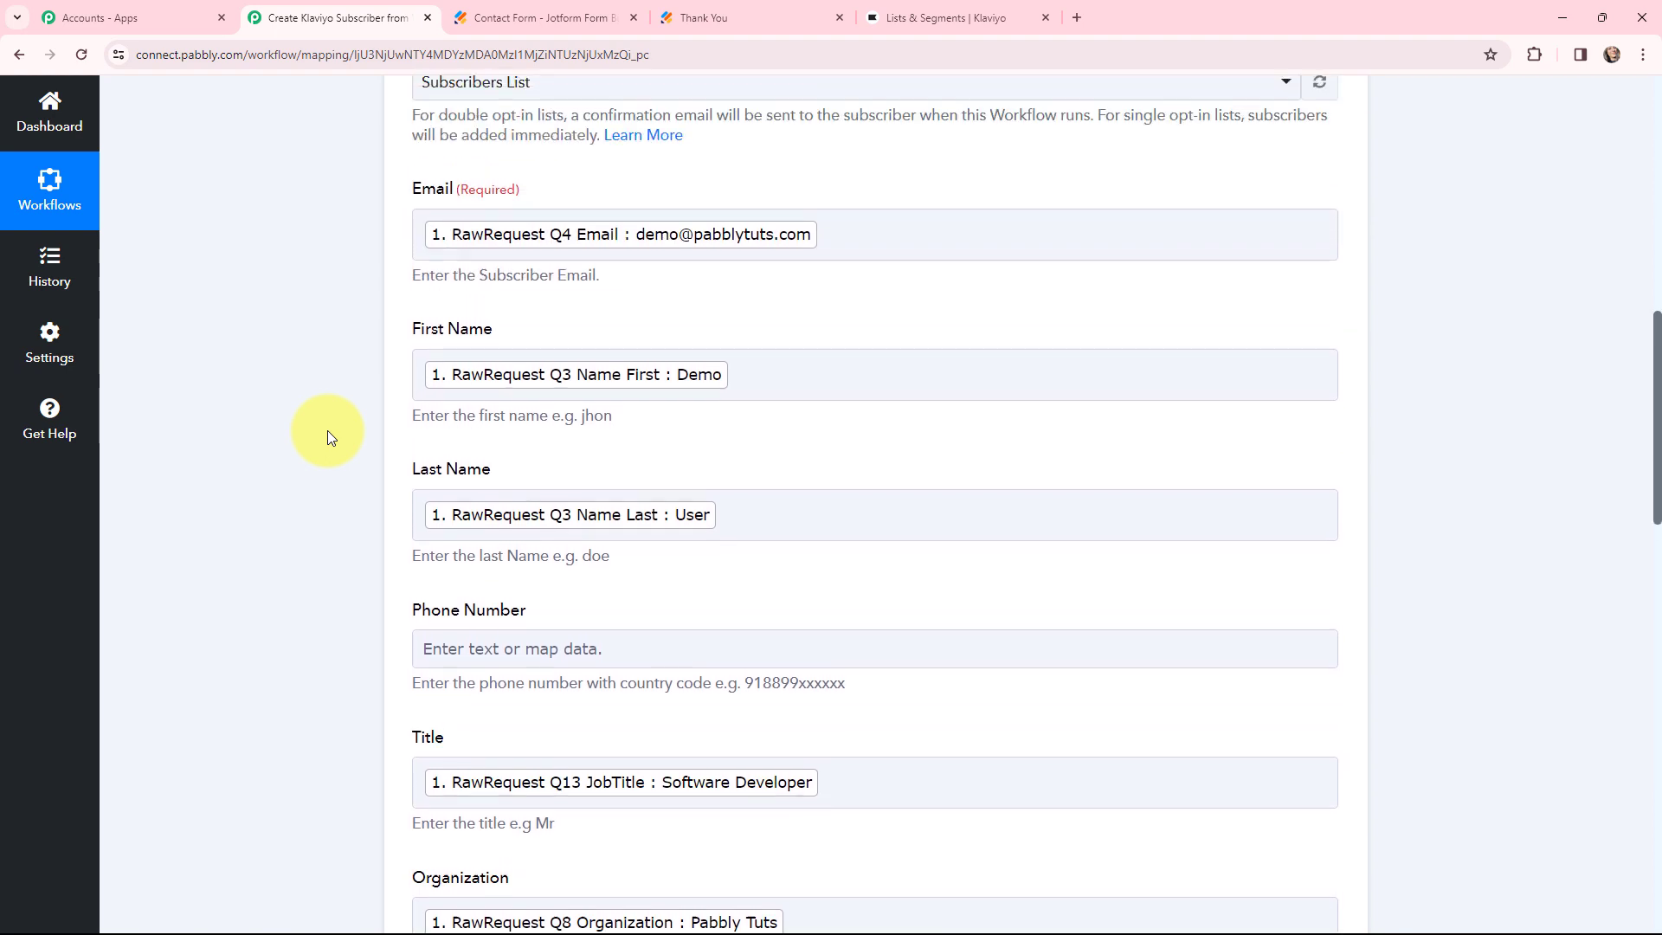
scroll(328, 429, "up", 3)
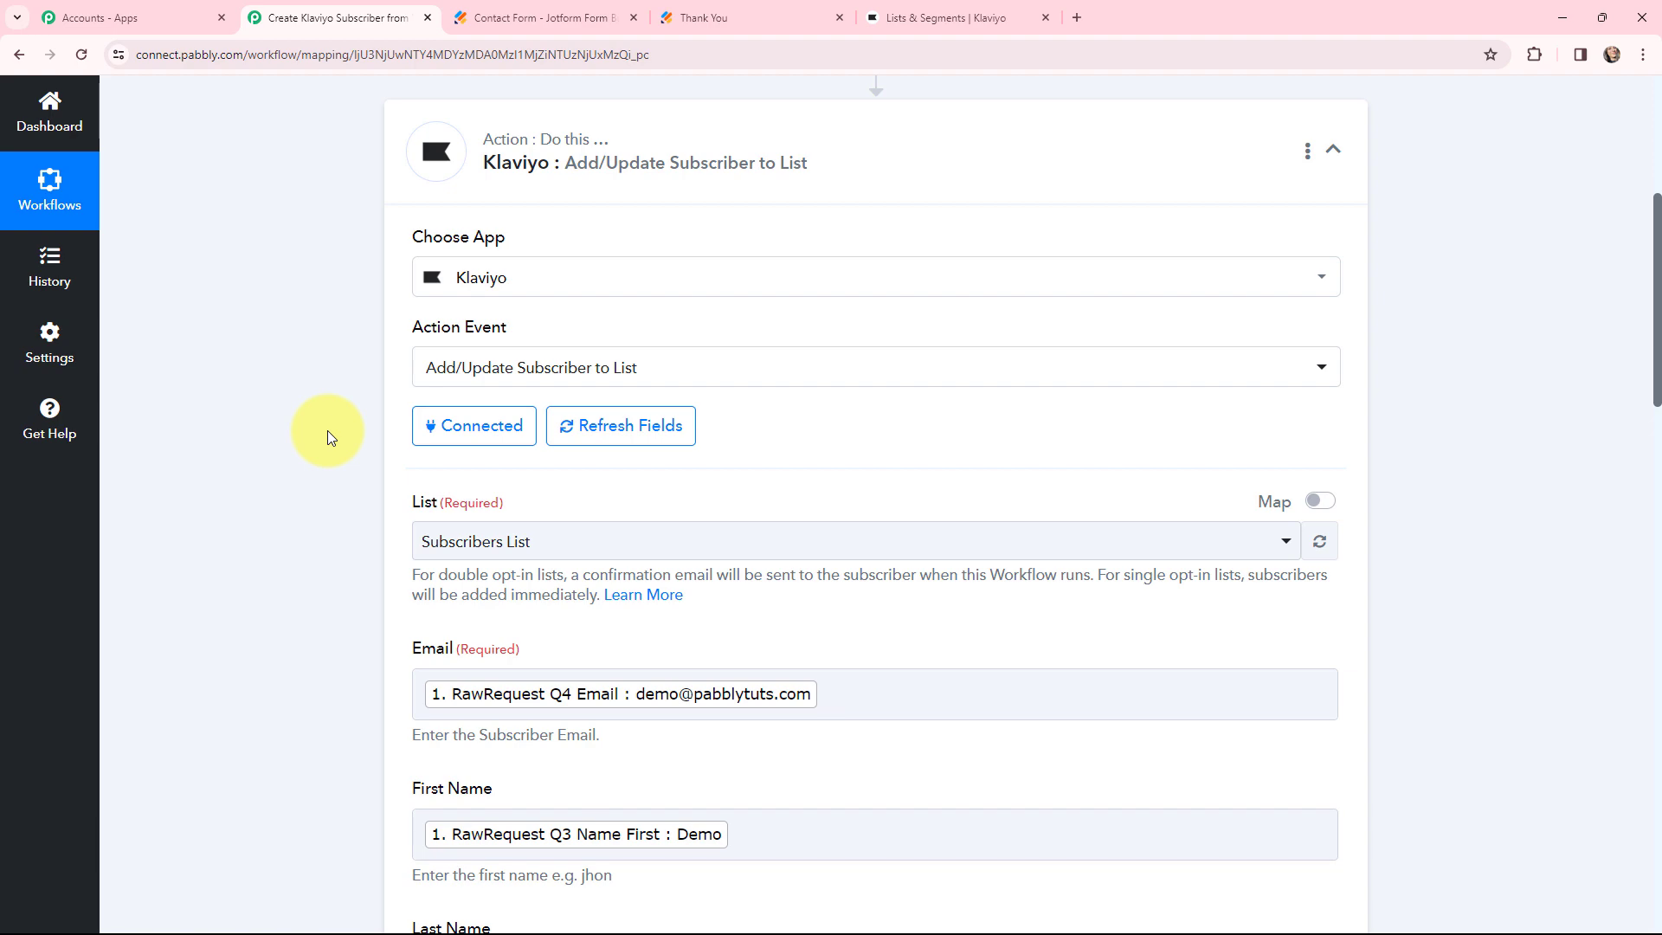
Step: Save the Klaviyo action, send a test request and inspect the subscriber Id in the received response
scroll(327, 429, "down", 20)
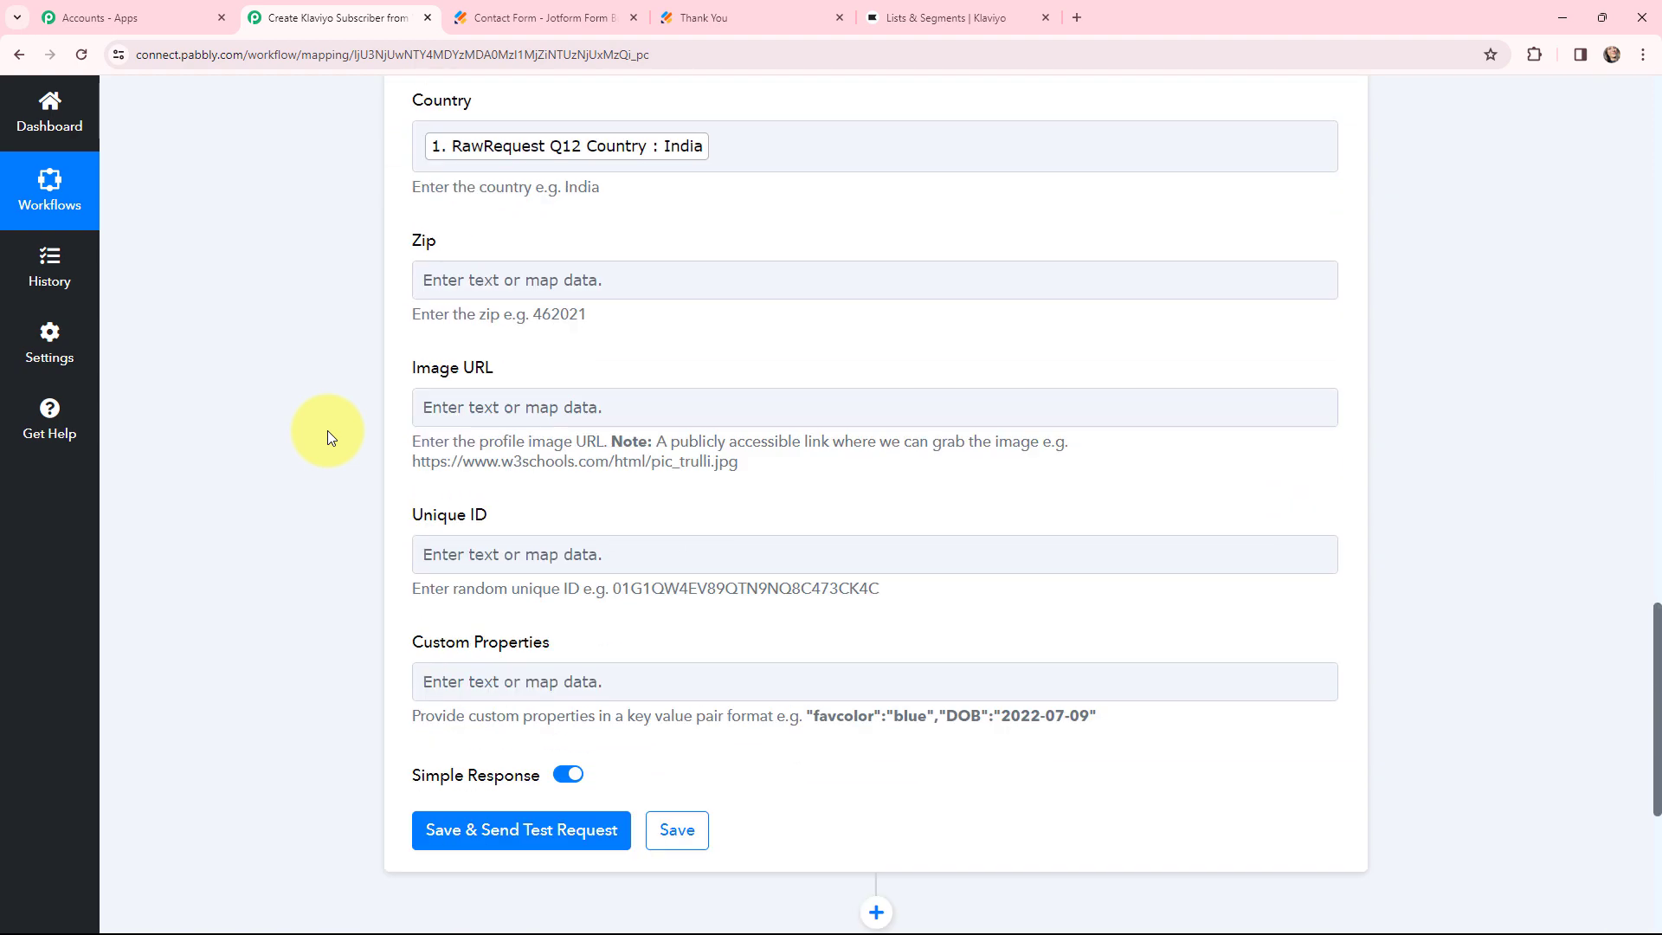
scroll(327, 429, "down", 5)
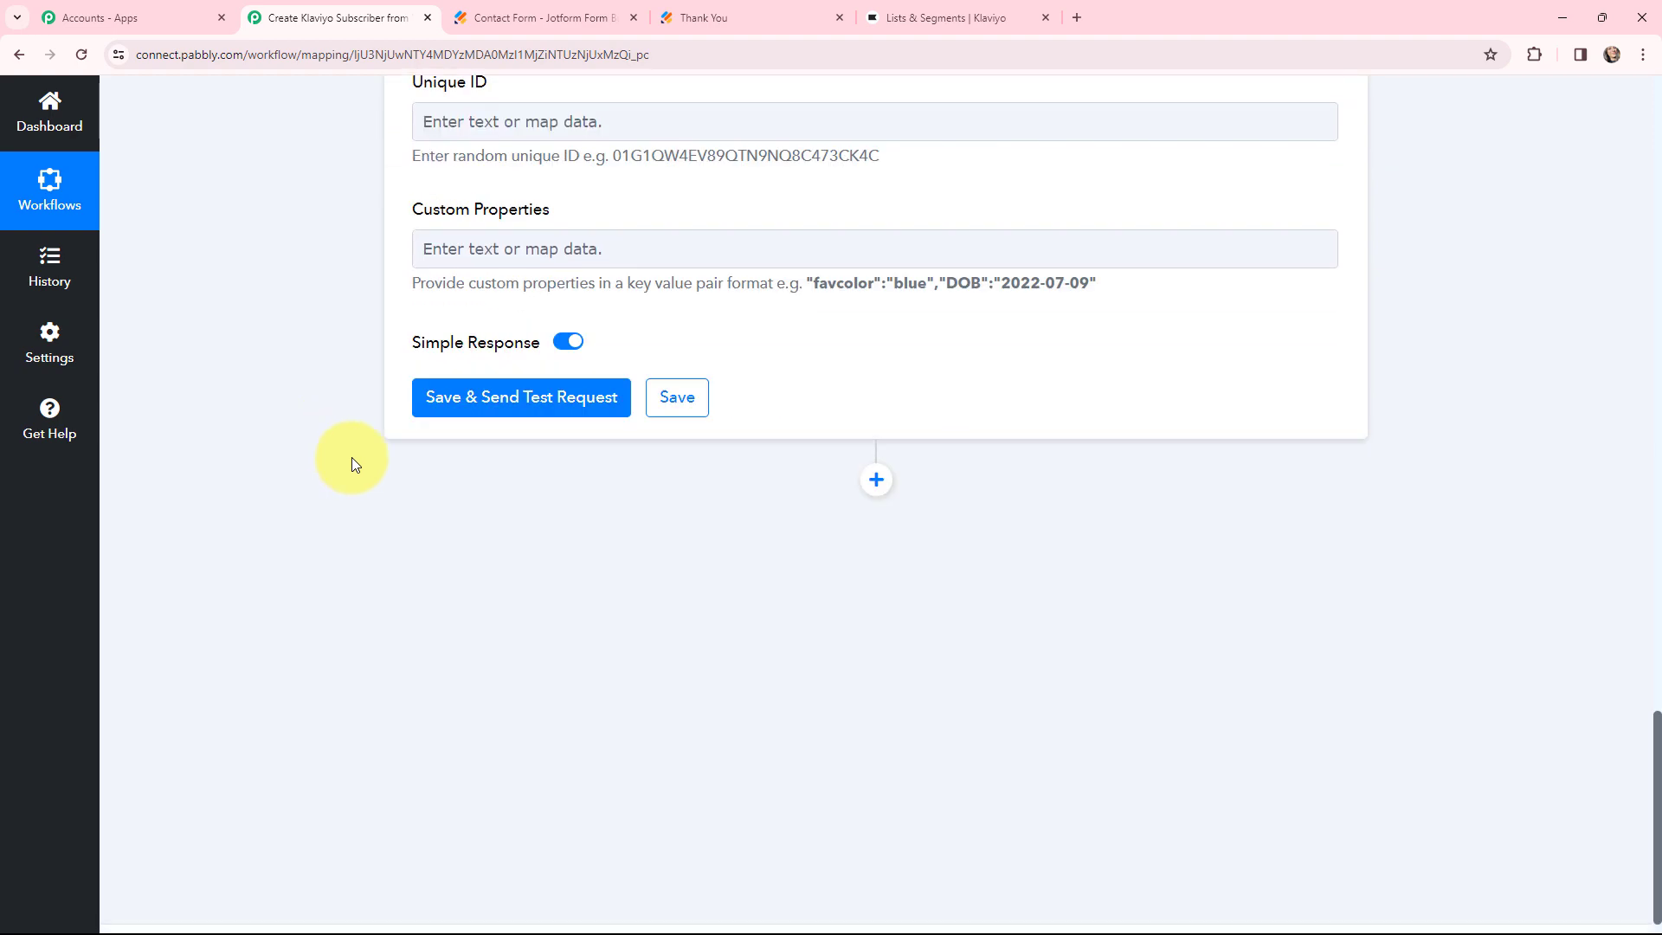
left_click(517, 399)
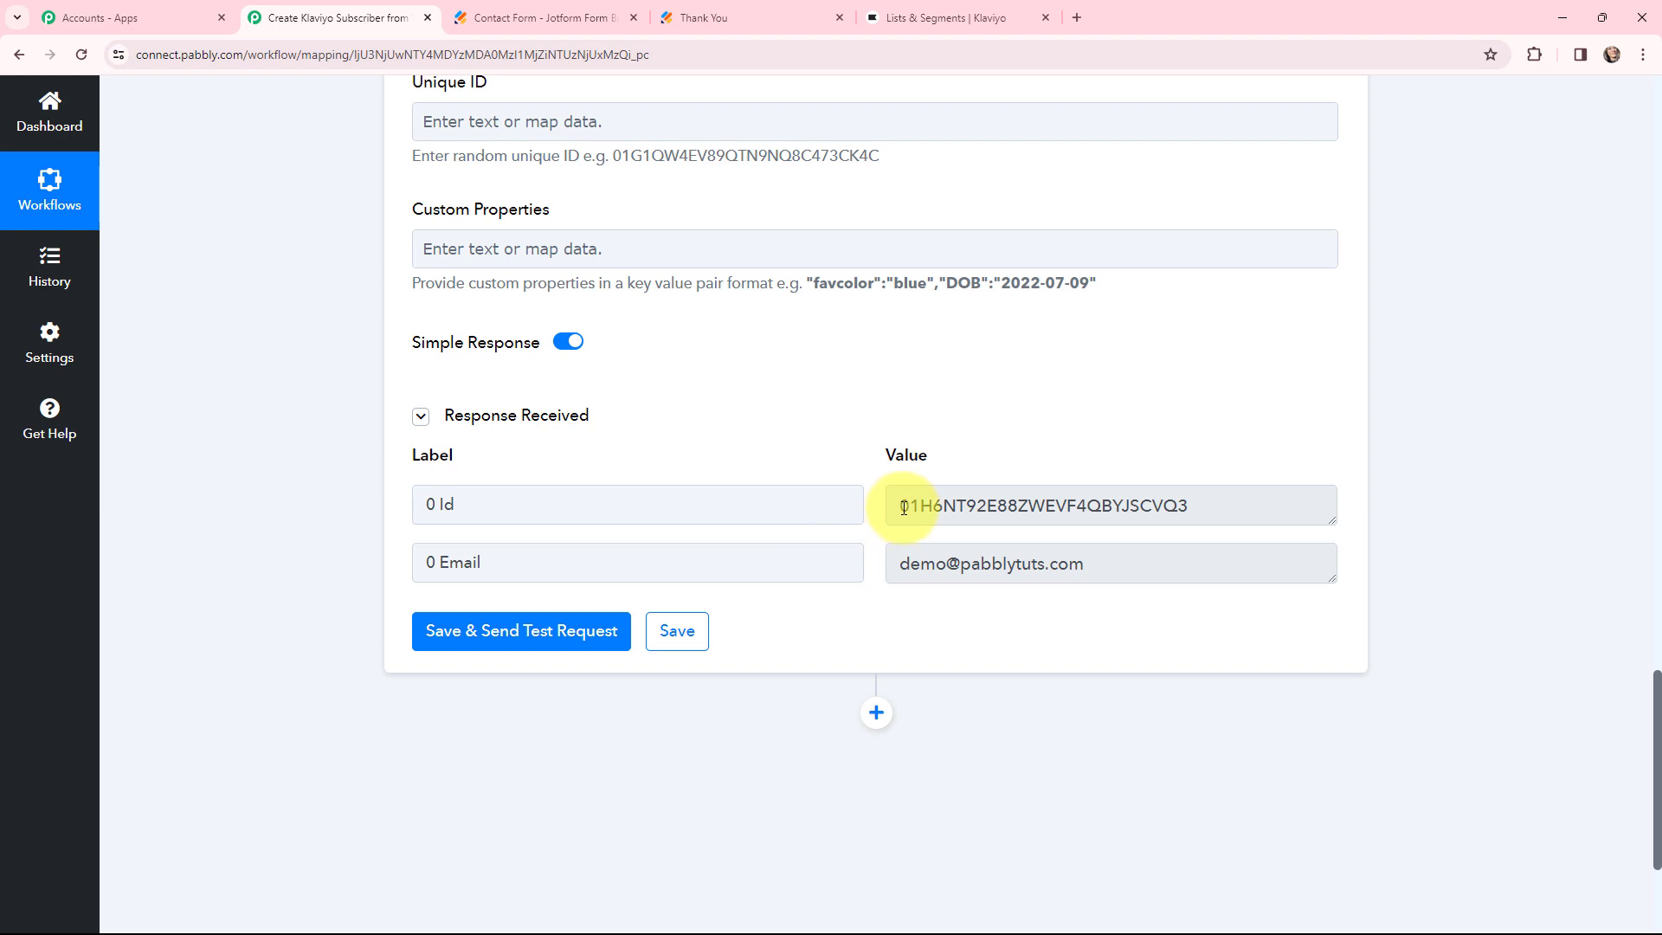
left_click_drag(900, 505, 1190, 530)
left_click(862, 449)
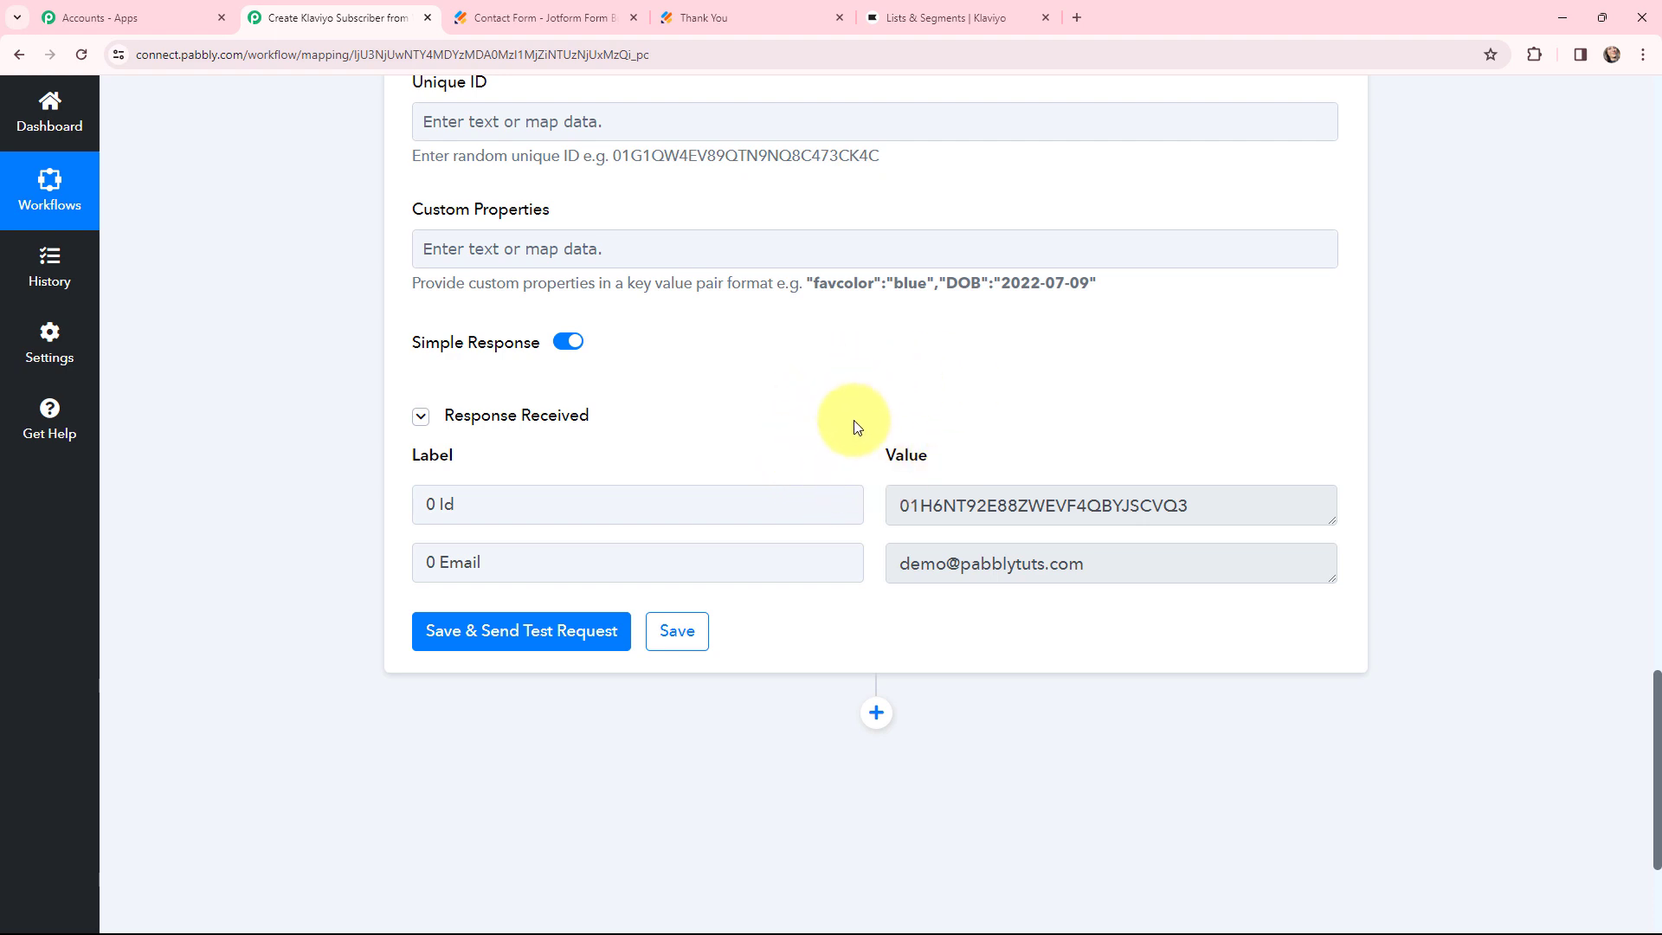
Step: Check the members of Klaviyo's Subscribers List for the test subscriber and return to the Pabbly Connect workflow
left_click(974, 9)
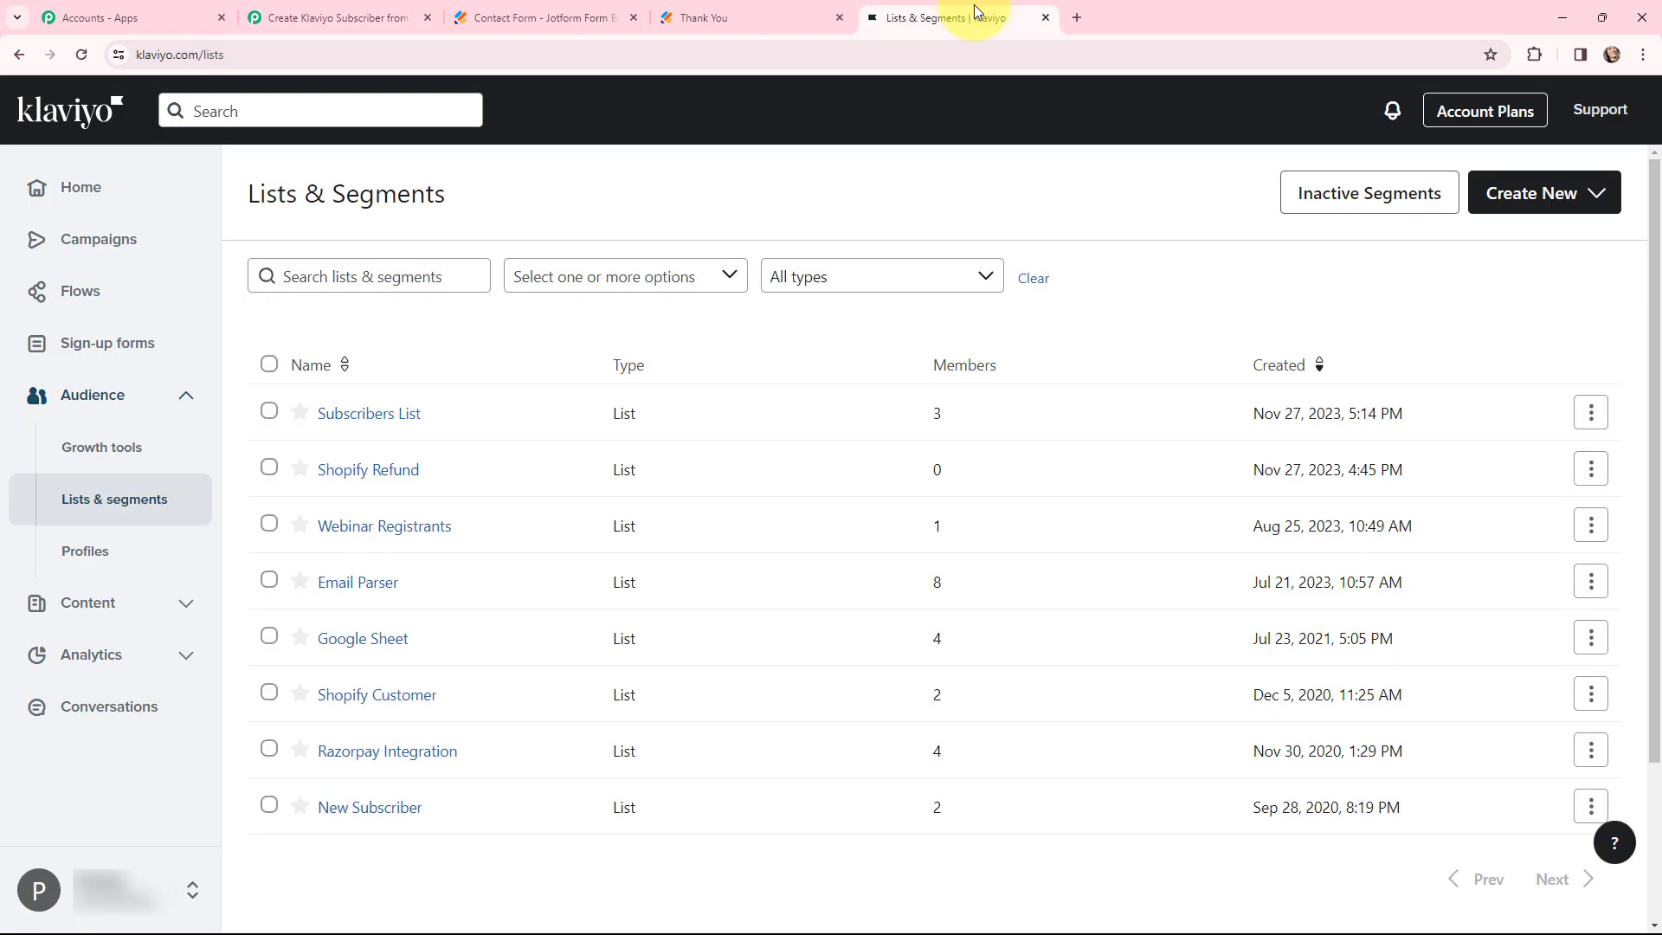
left_click(377, 419)
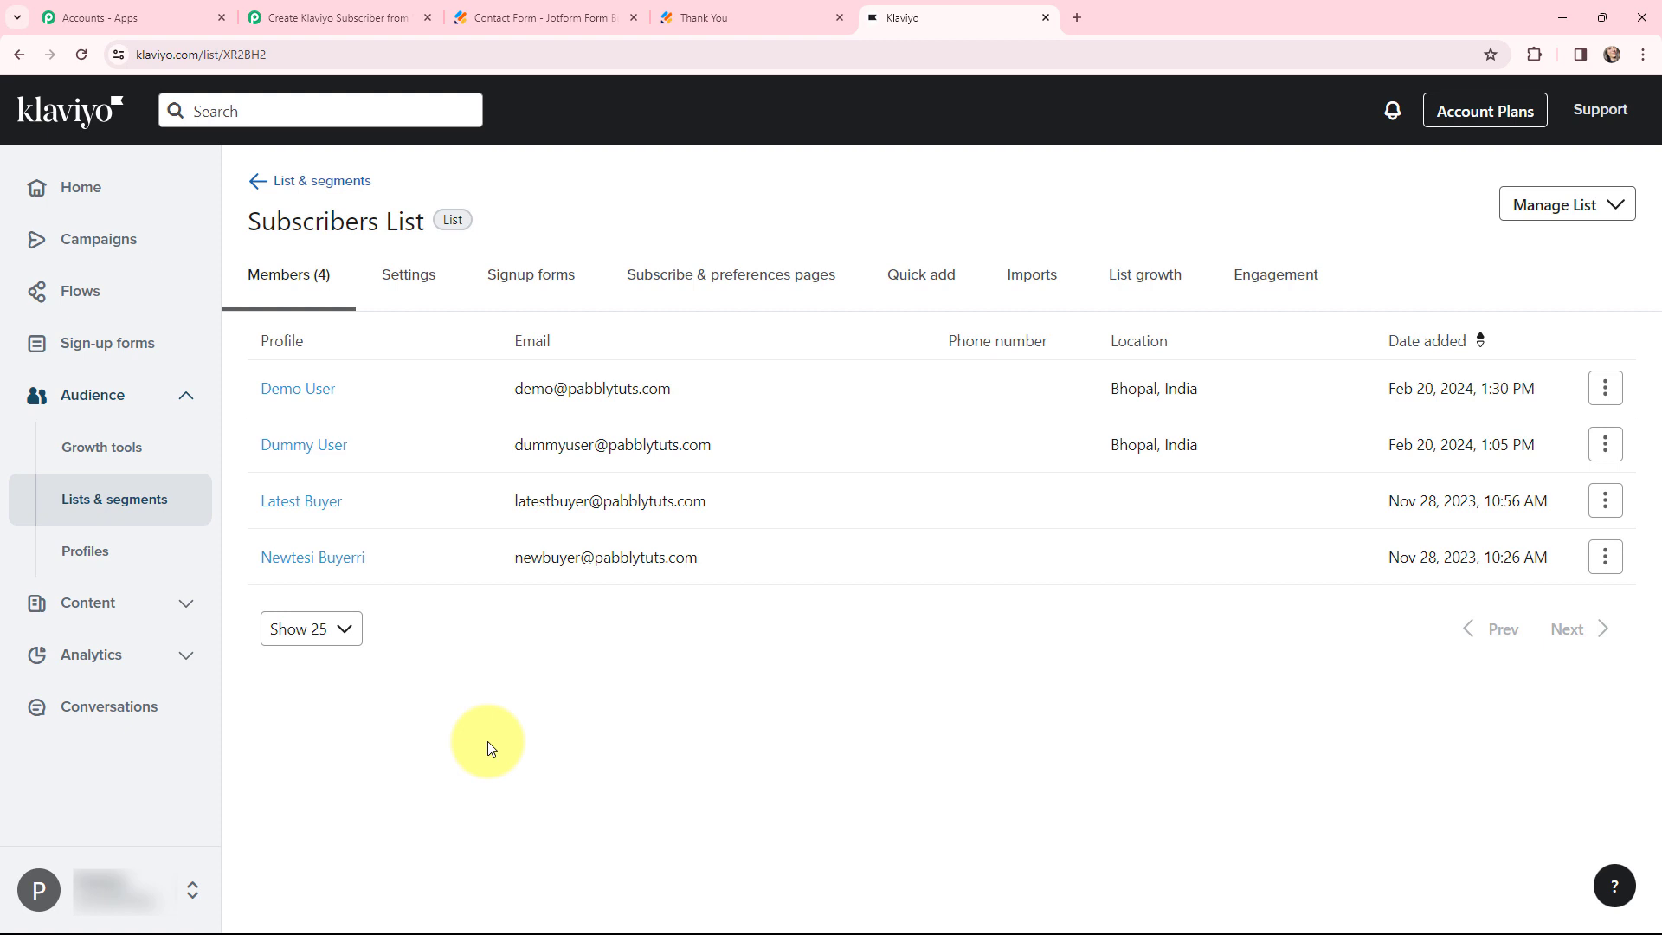
key("ctrl+2")
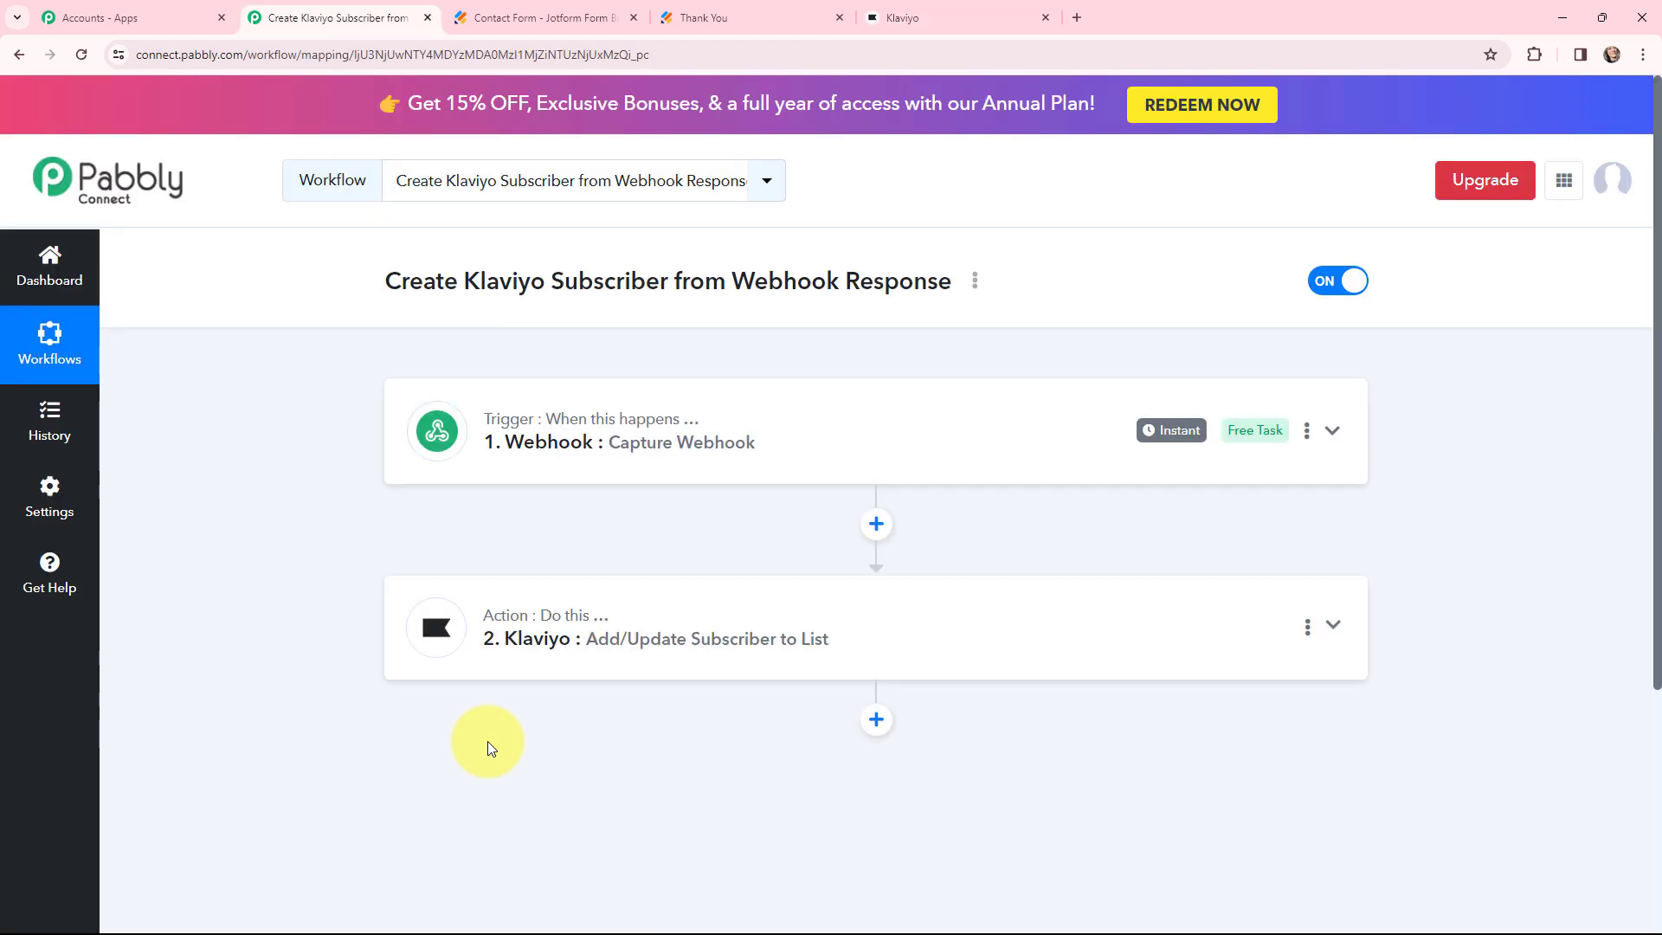